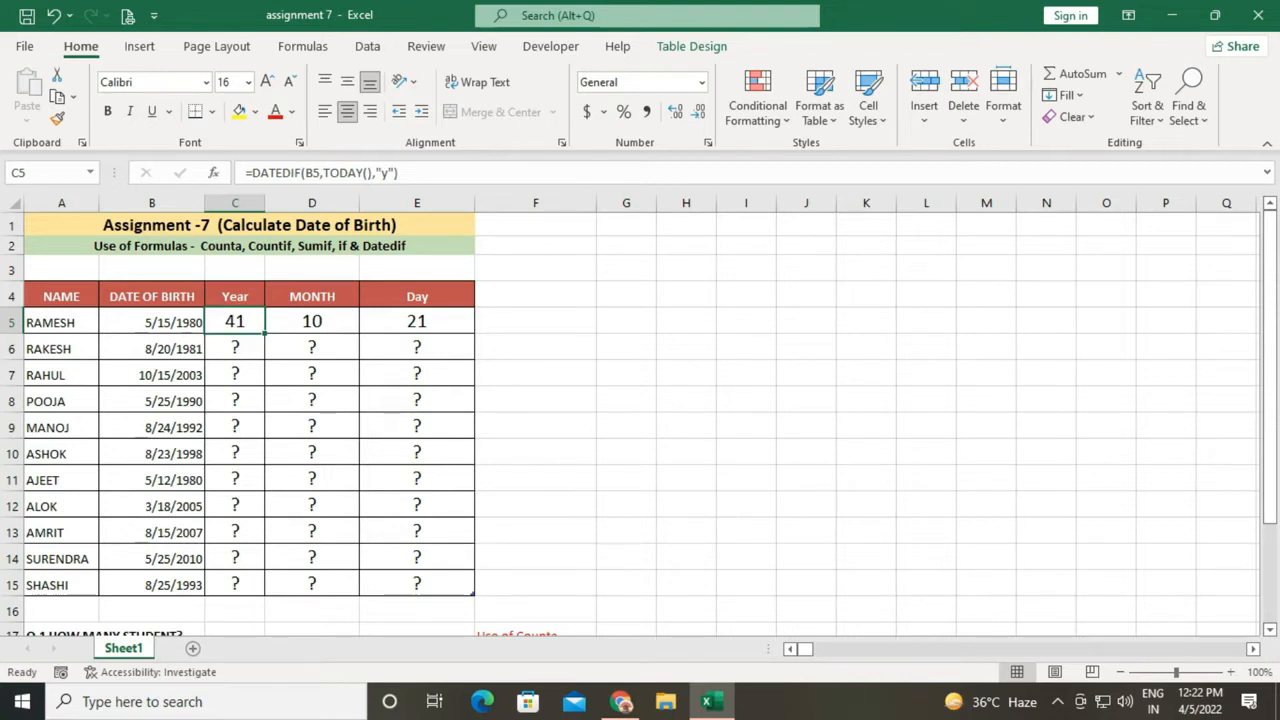
Step: Enter a DATEDIF formula in C6 that returns the completed years from the row's DATE OF BIRTH to TODAY(), using the "y" unit
{"action": "scroll", "coordinate": [640, 420], "scroll_direction": "down", "scroll_amount": 2}
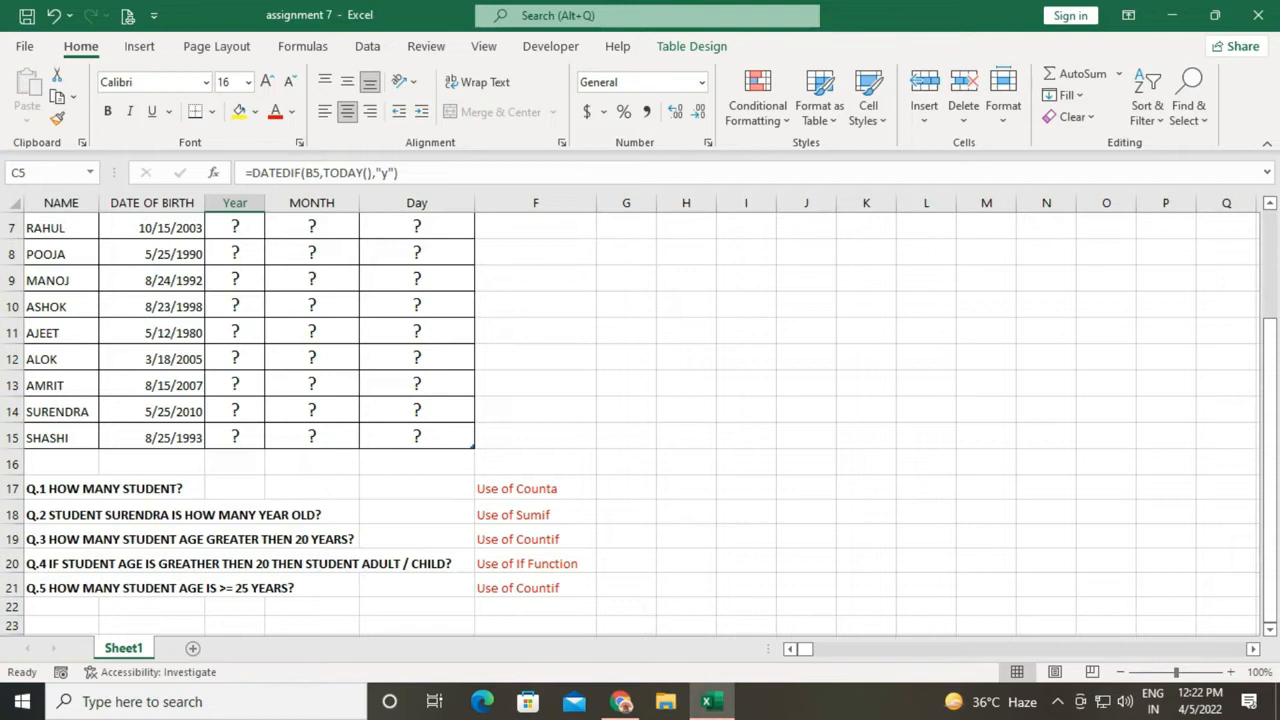
{"action": "scroll", "coordinate": [642, 423], "scroll_direction": "up", "scroll_amount": 2}
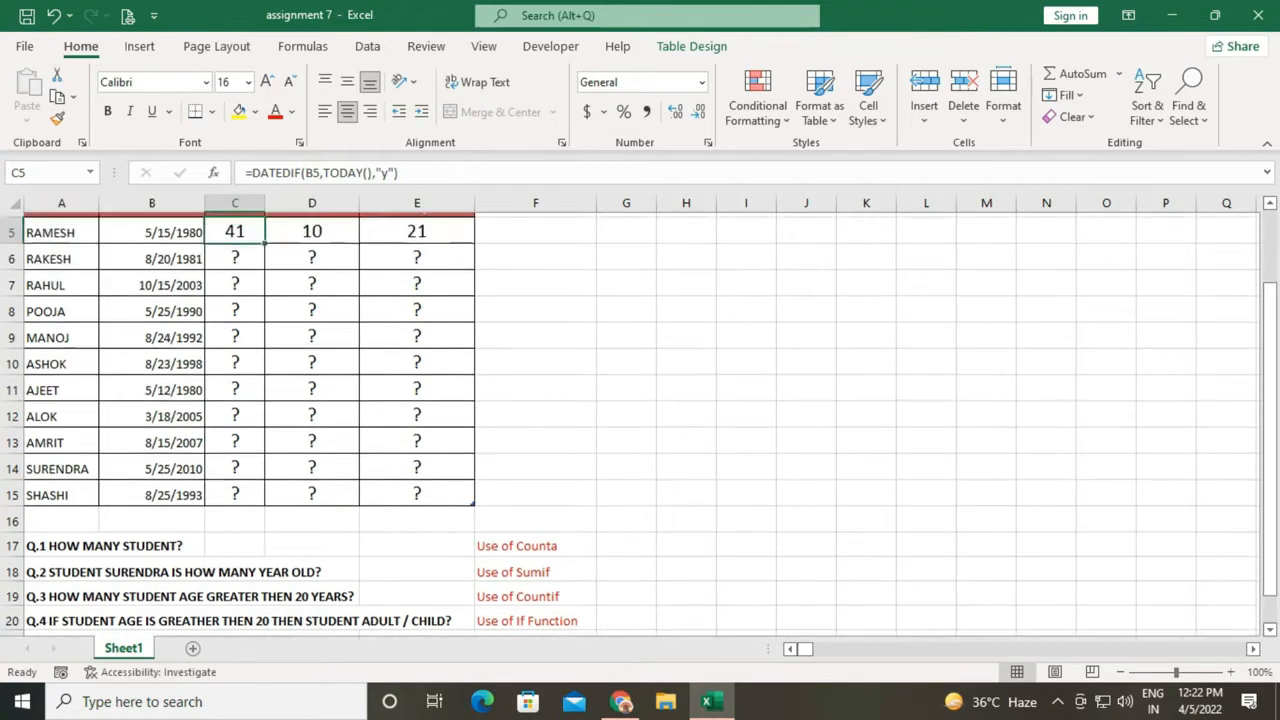
{"action": "left_click", "coordinate": [235, 347]}
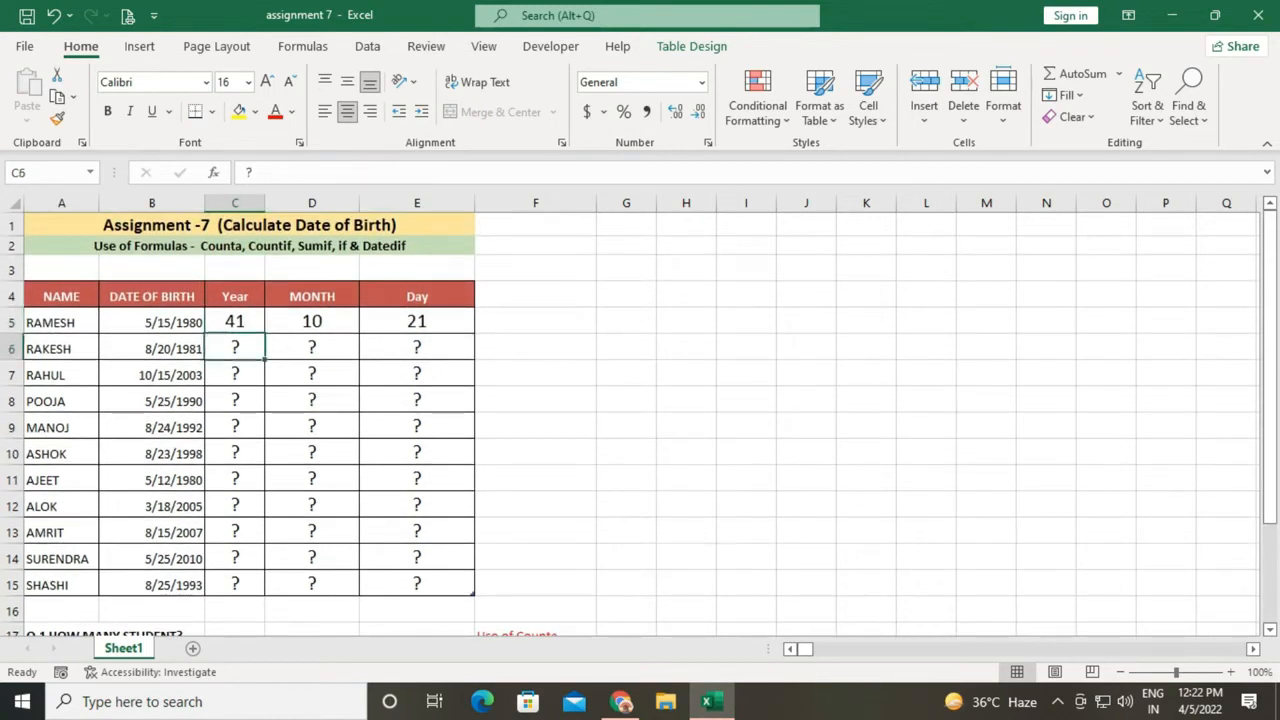
{"action": "type", "text": "="}
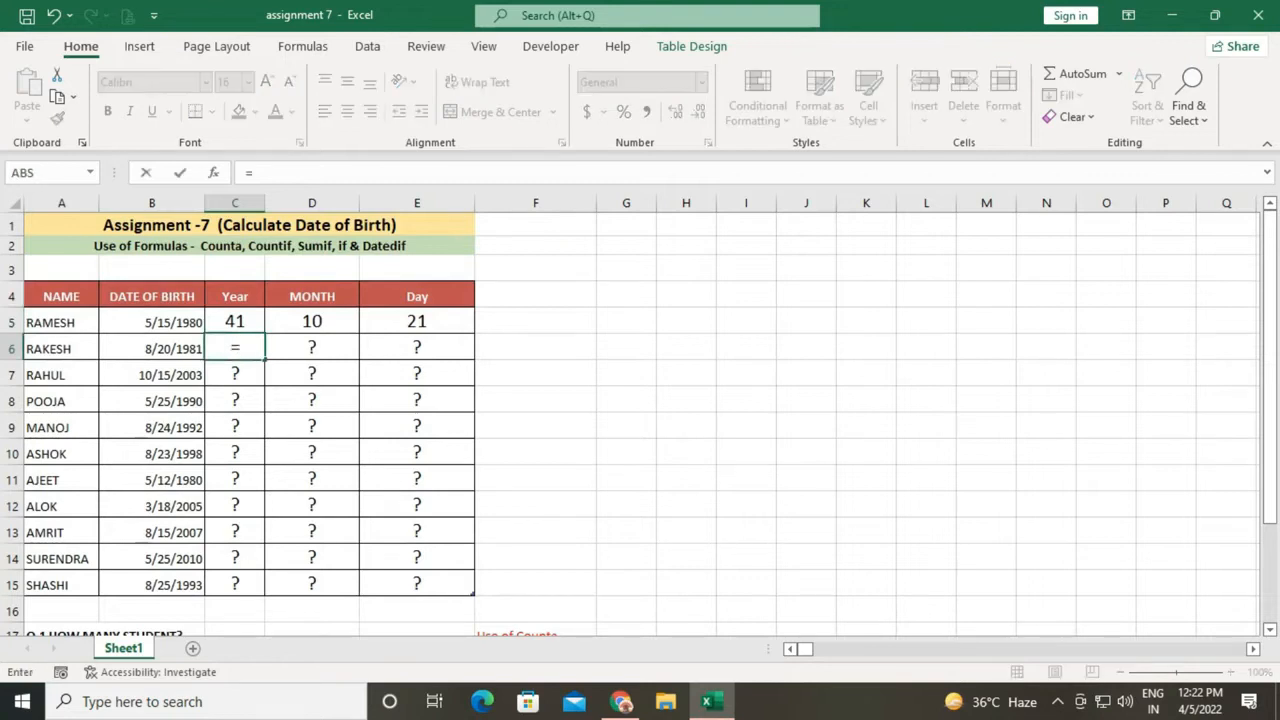
{"action": "type", "text": "dated"}
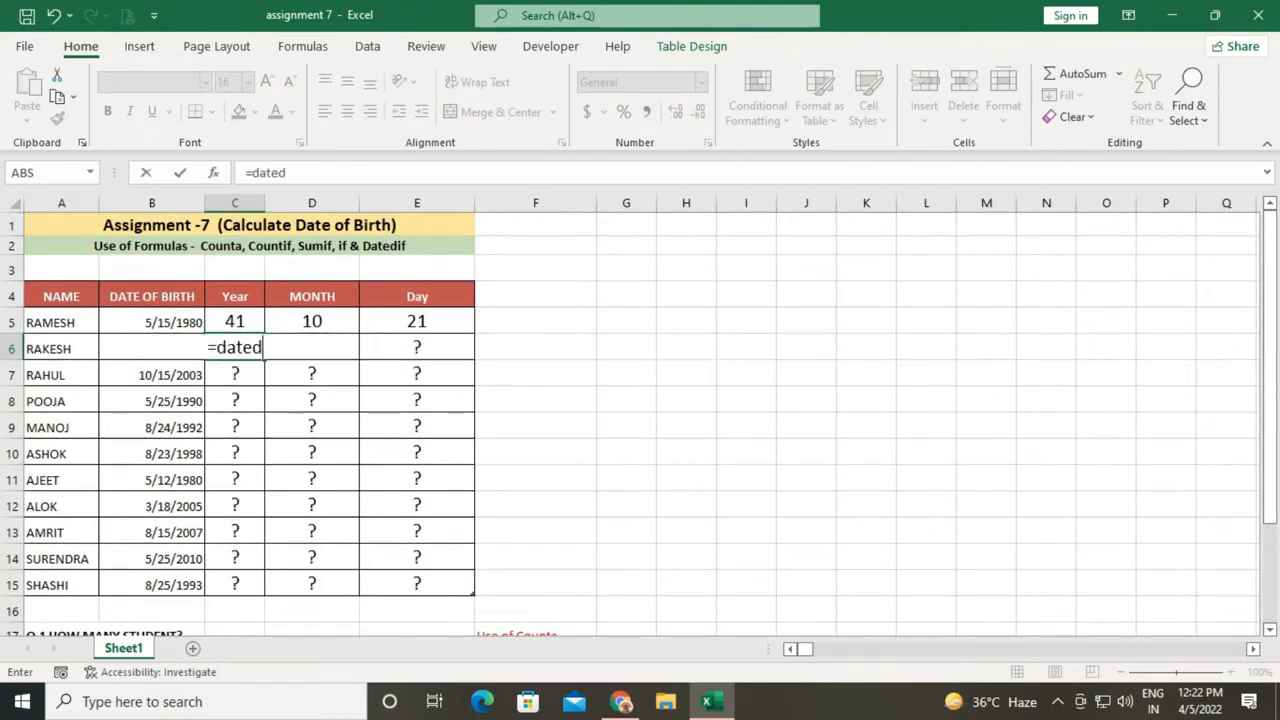
{"action": "type", "text": "if"}
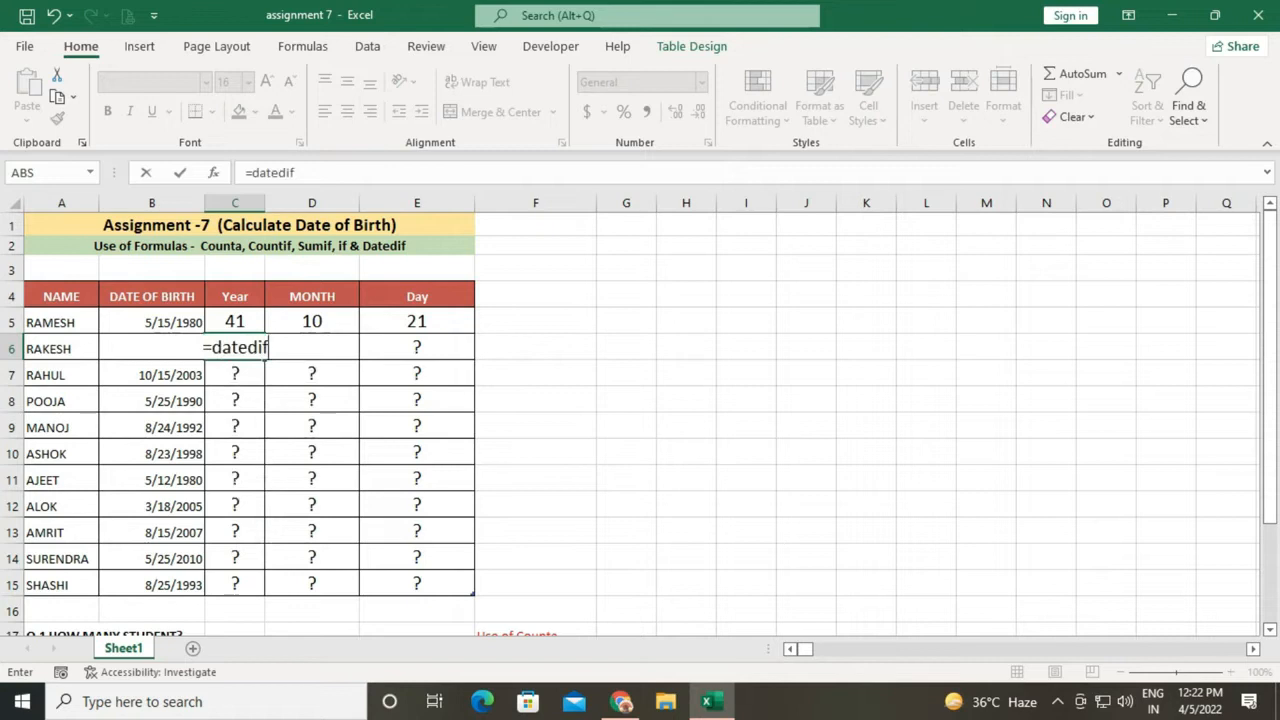
{"action": "type", "text": "("}
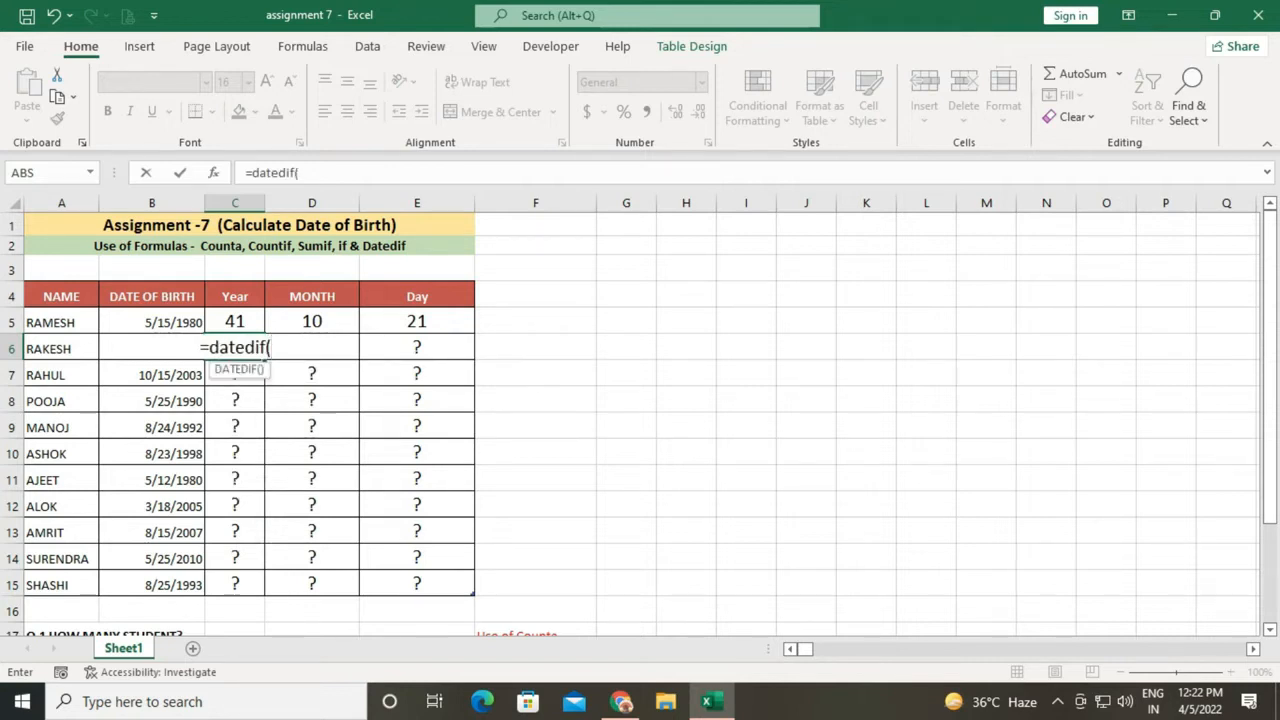
{"action": "left_click", "coordinate": [152, 322]}
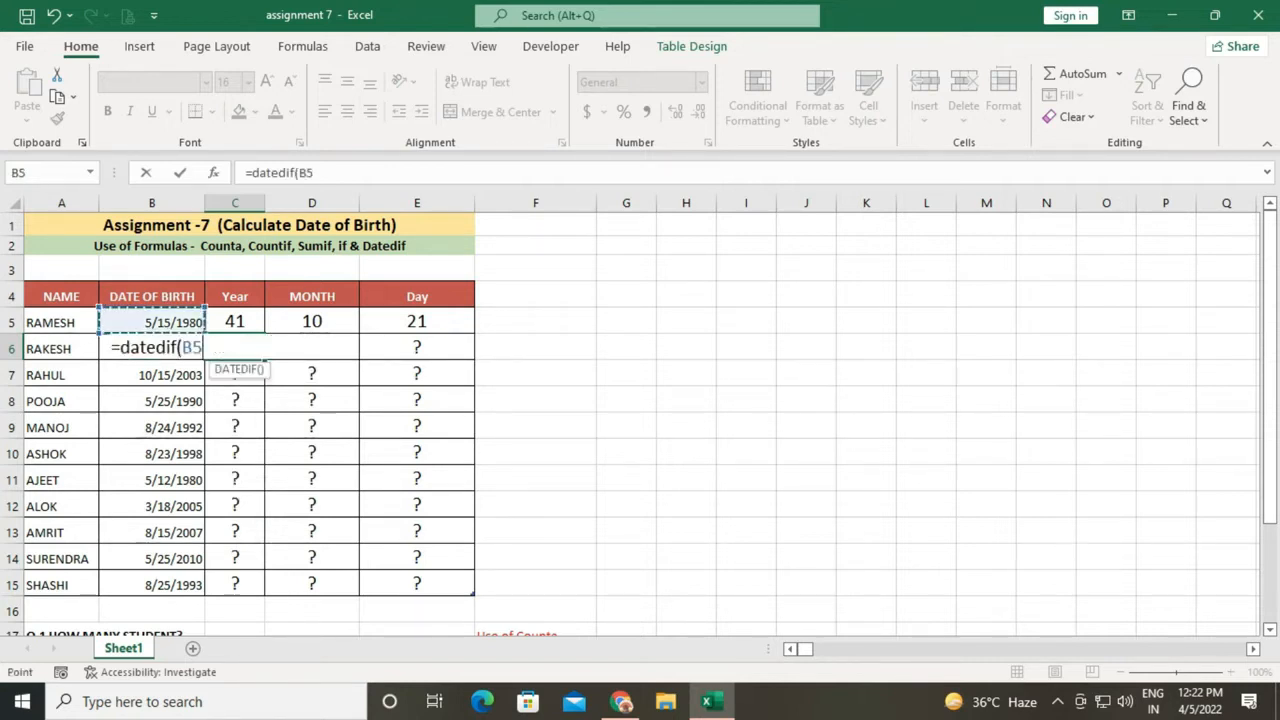
{"action": "key", "text": "Down"}
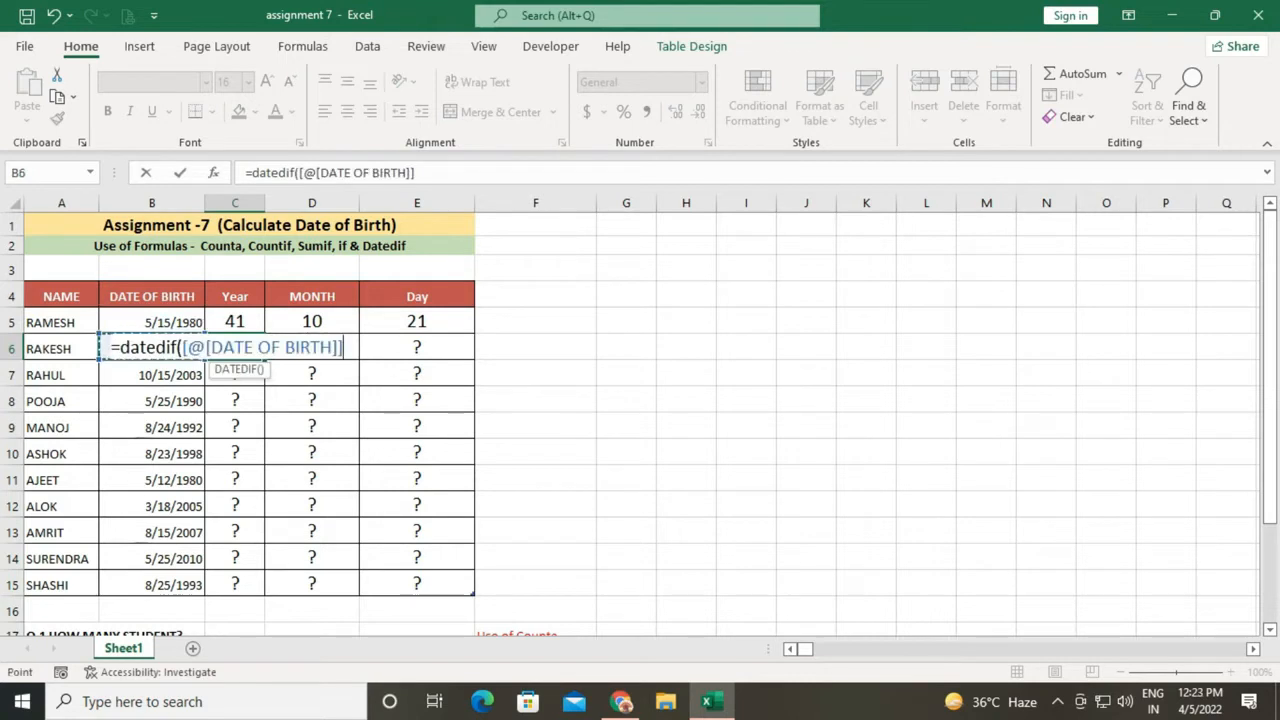
{"action": "type", "text": ","}
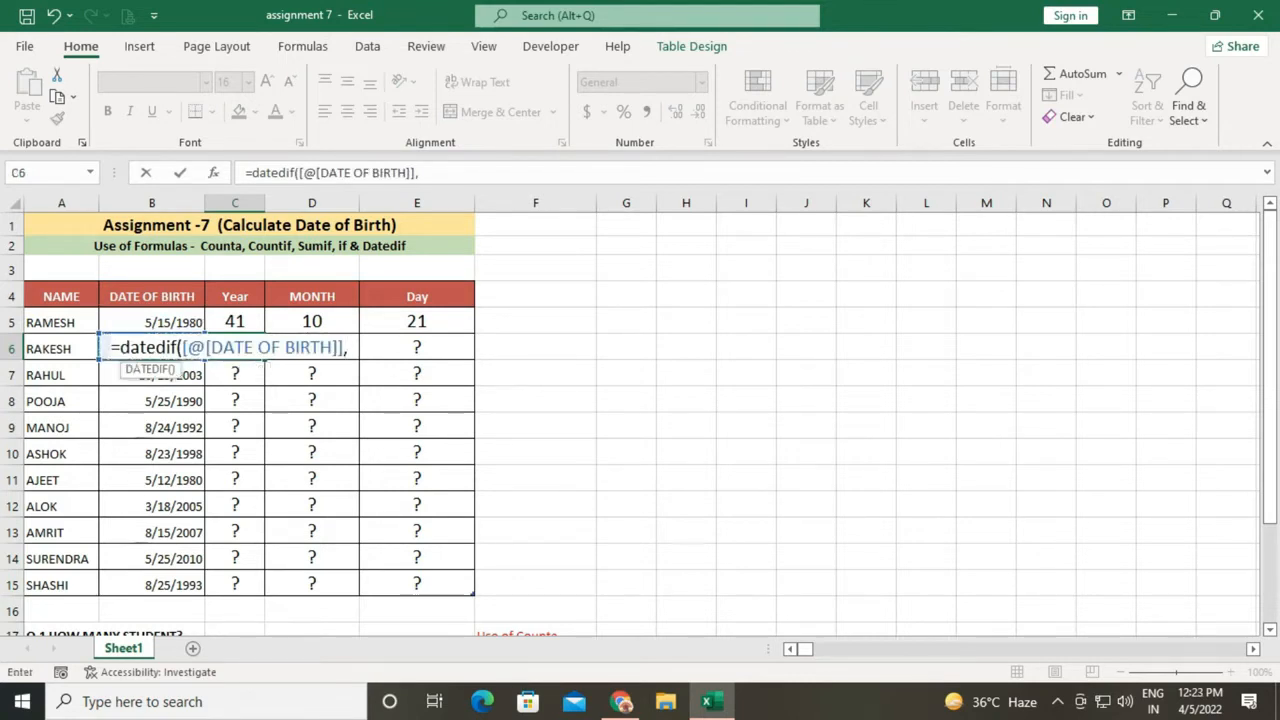
{"action": "type", "text": "tod"}
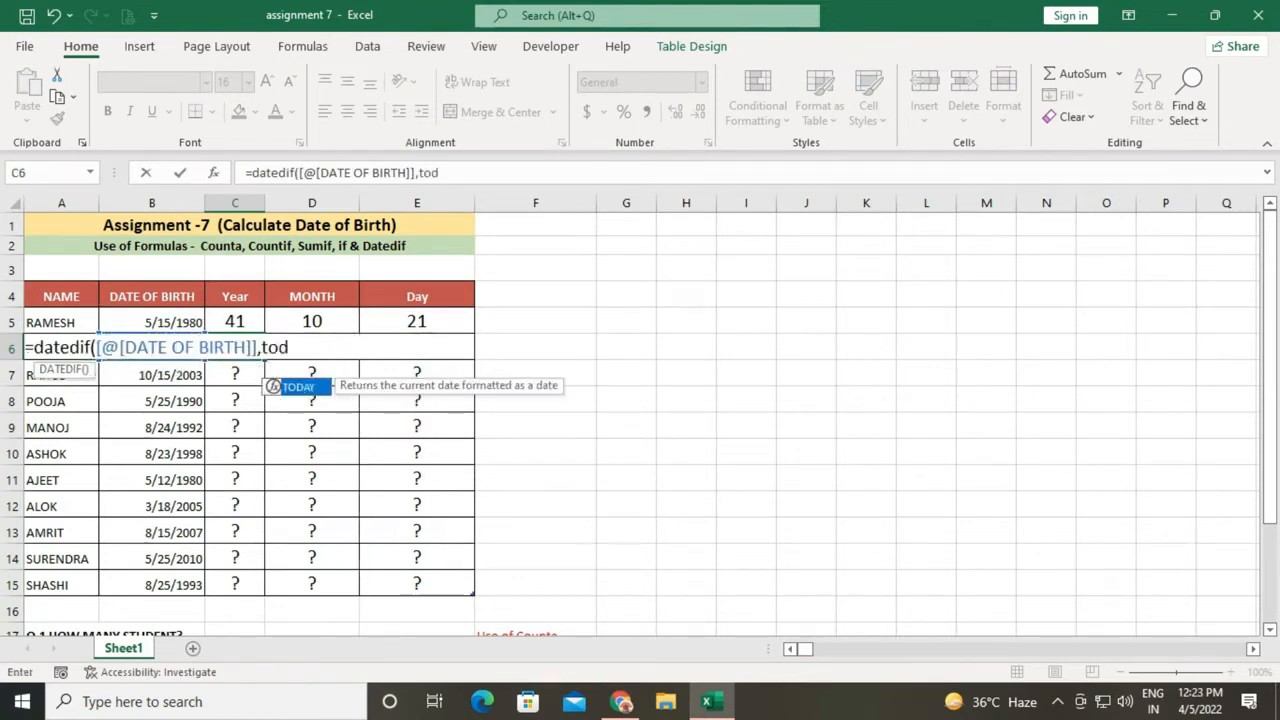
{"action": "type", "text": "ay"}
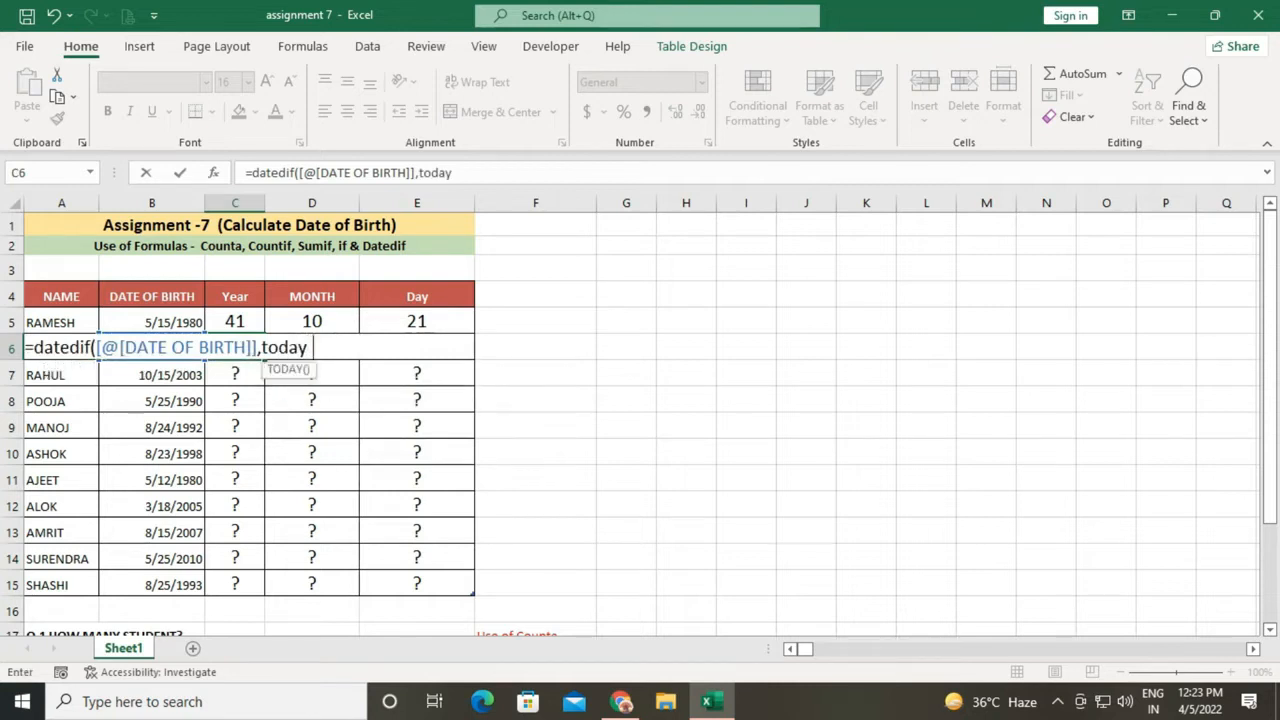
{"action": "type", "text": "(),"}
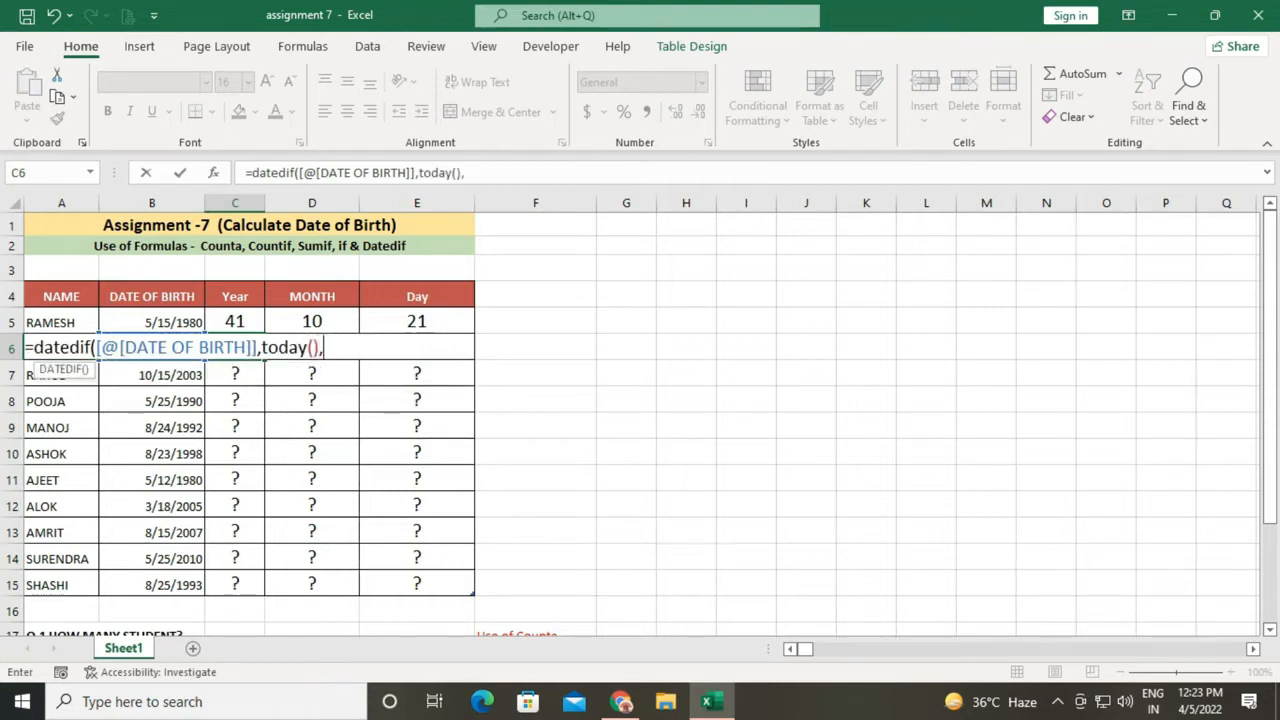
{"action": "type", "text": "\"y\")"}
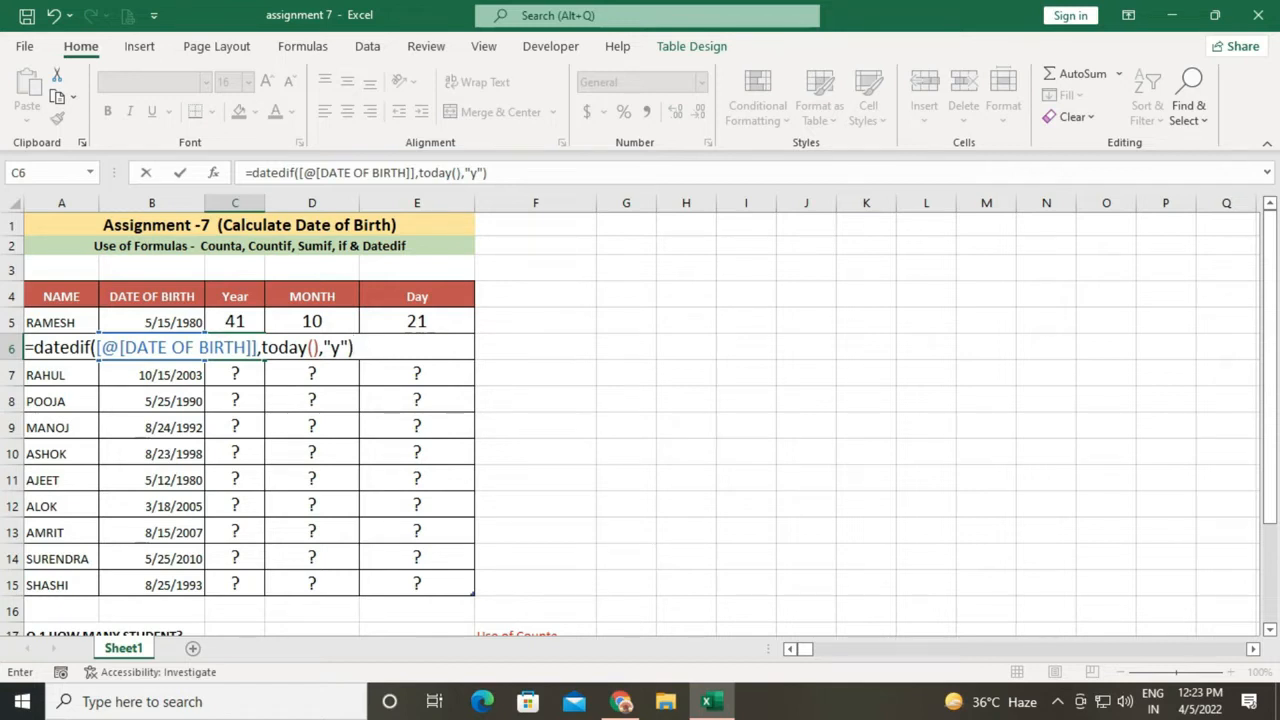
{"action": "key", "text": "Return"}
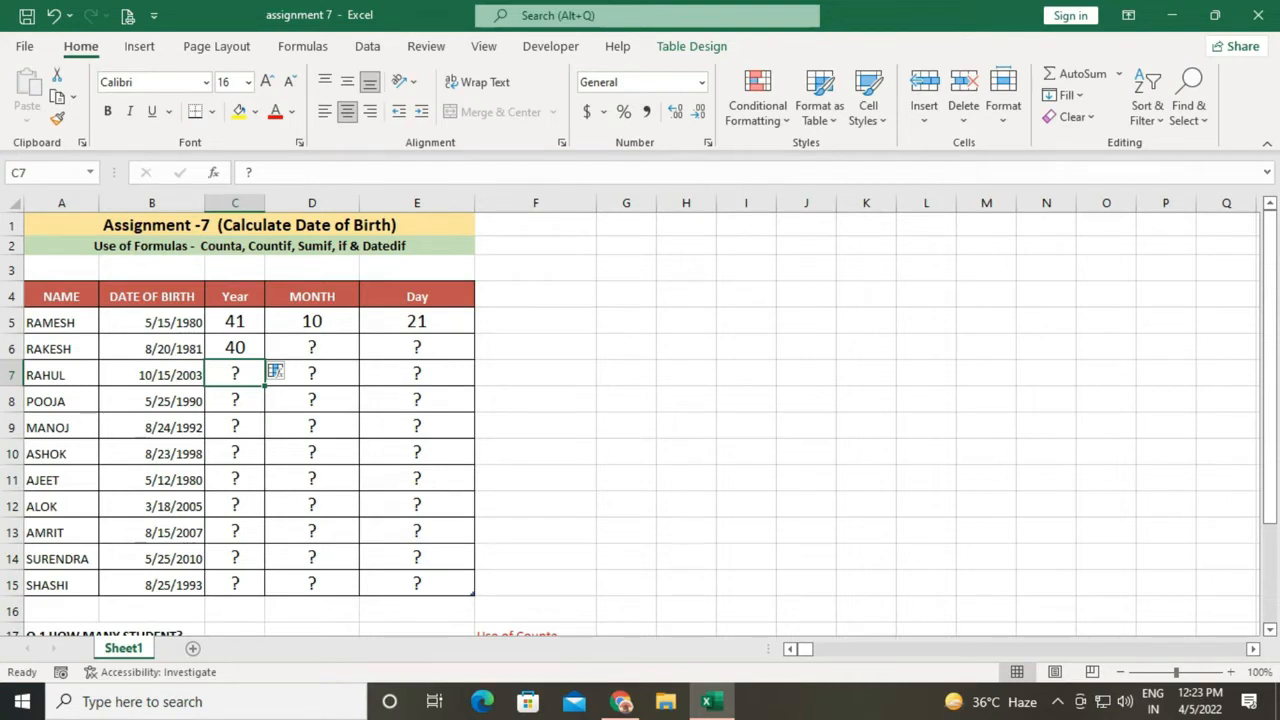
Step: Enter a DATEDIF formula in D6 for the remaining months between the row's DATE OF BIRTH and TODAY(), using the "ym" unit
{"action": "left_click", "coordinate": [312, 348]}
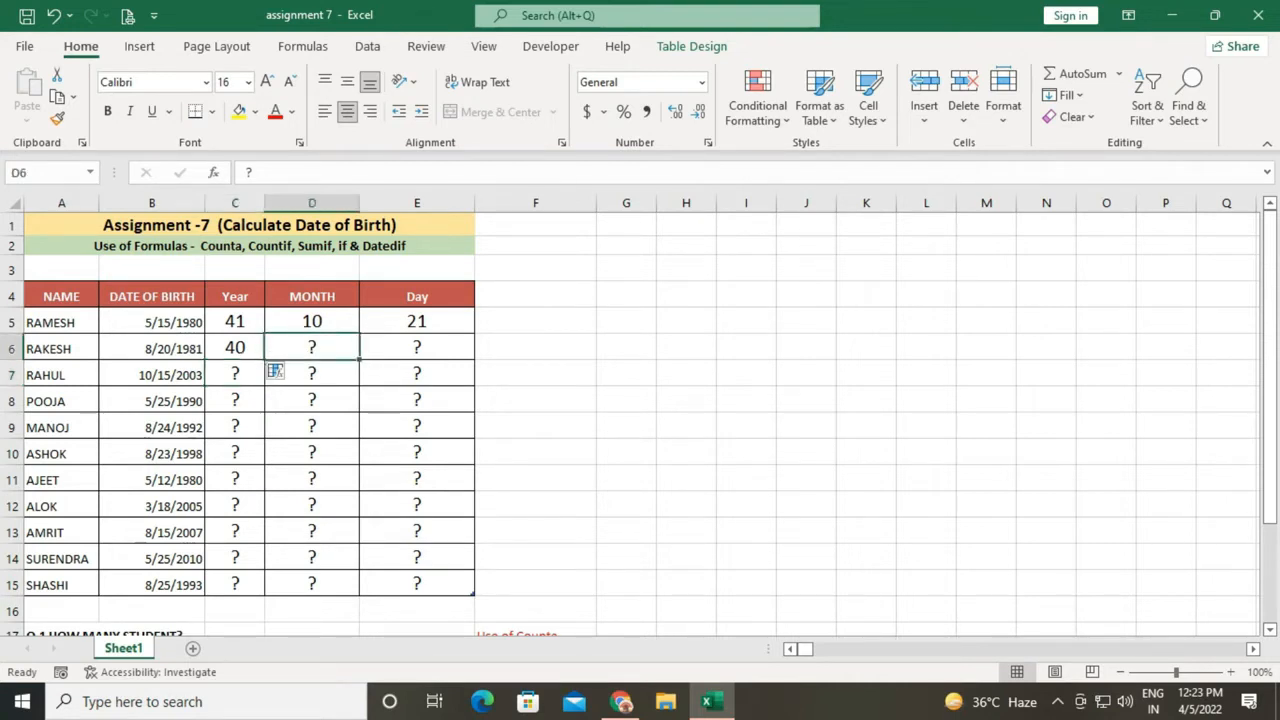
{"action": "type", "text": "=day"}
{"action": "key", "text": "BackSpace"}
{"action": "type", "text": "tedif"}
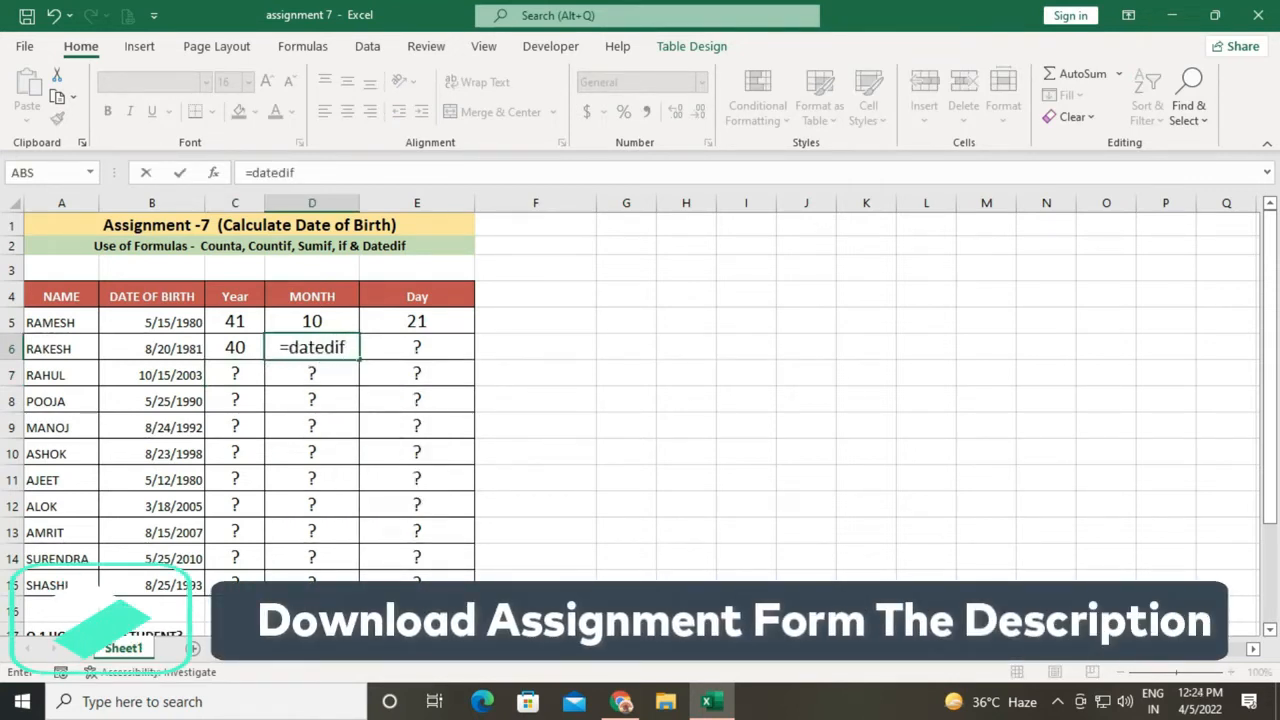
{"action": "type", "text": "("}
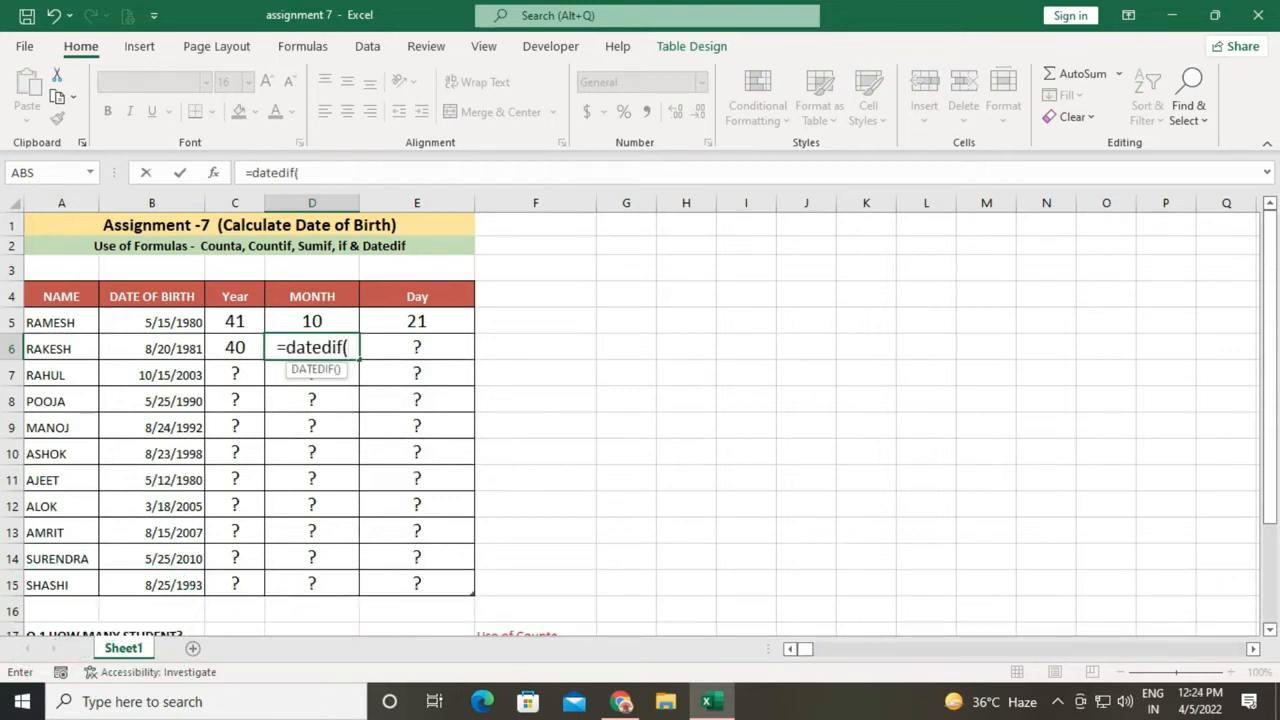
{"action": "key", "text": "Left"}
{"action": "key", "text": "Left"}
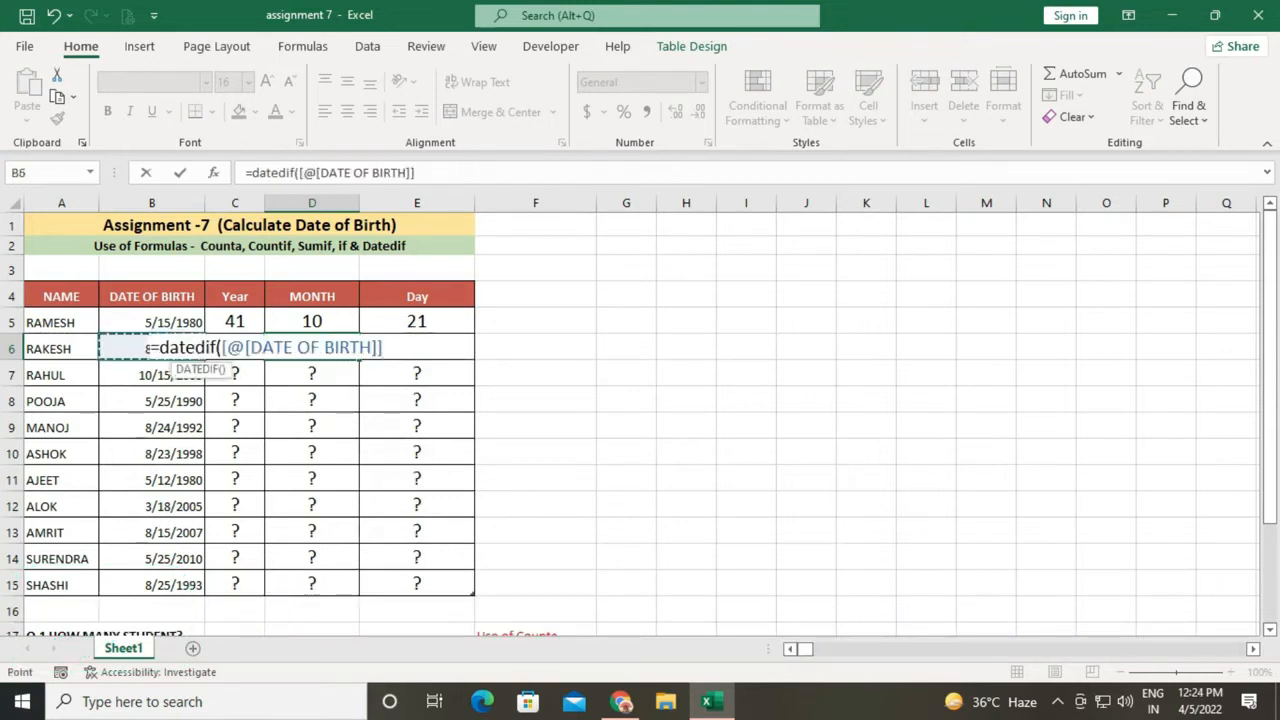
{"action": "type", "text": ",today"}
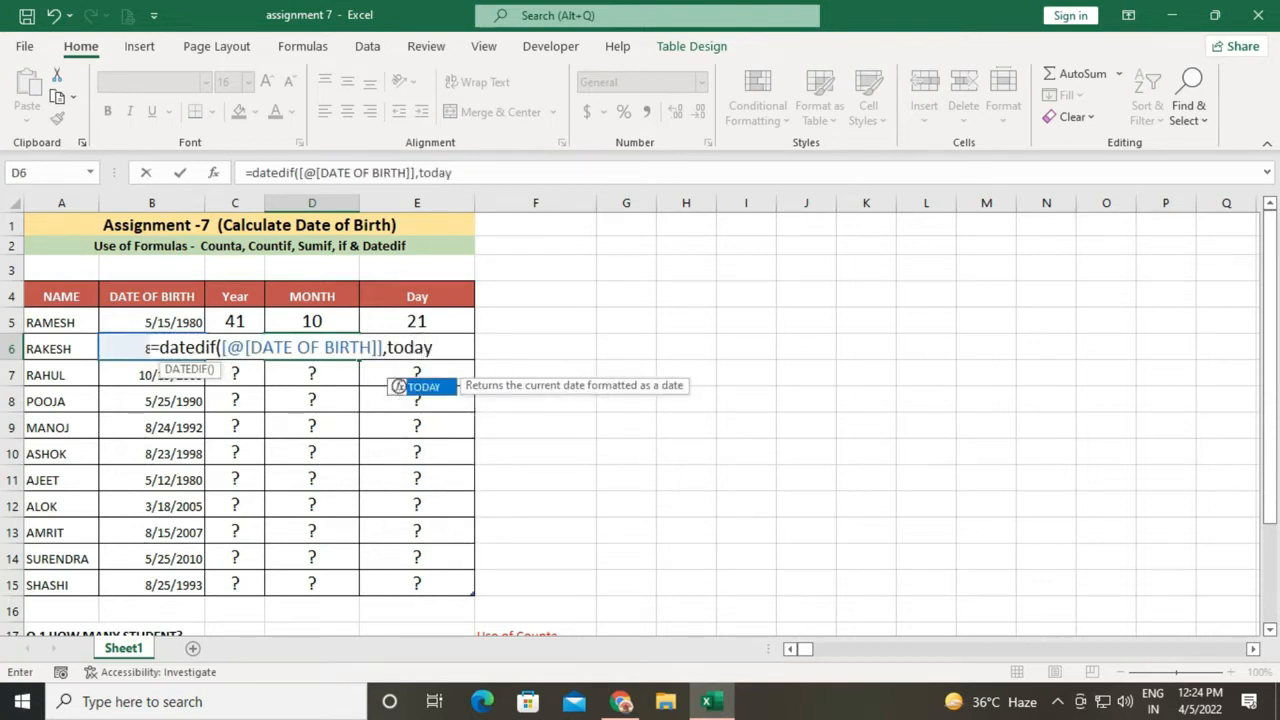
{"action": "type", "text": "(),"}
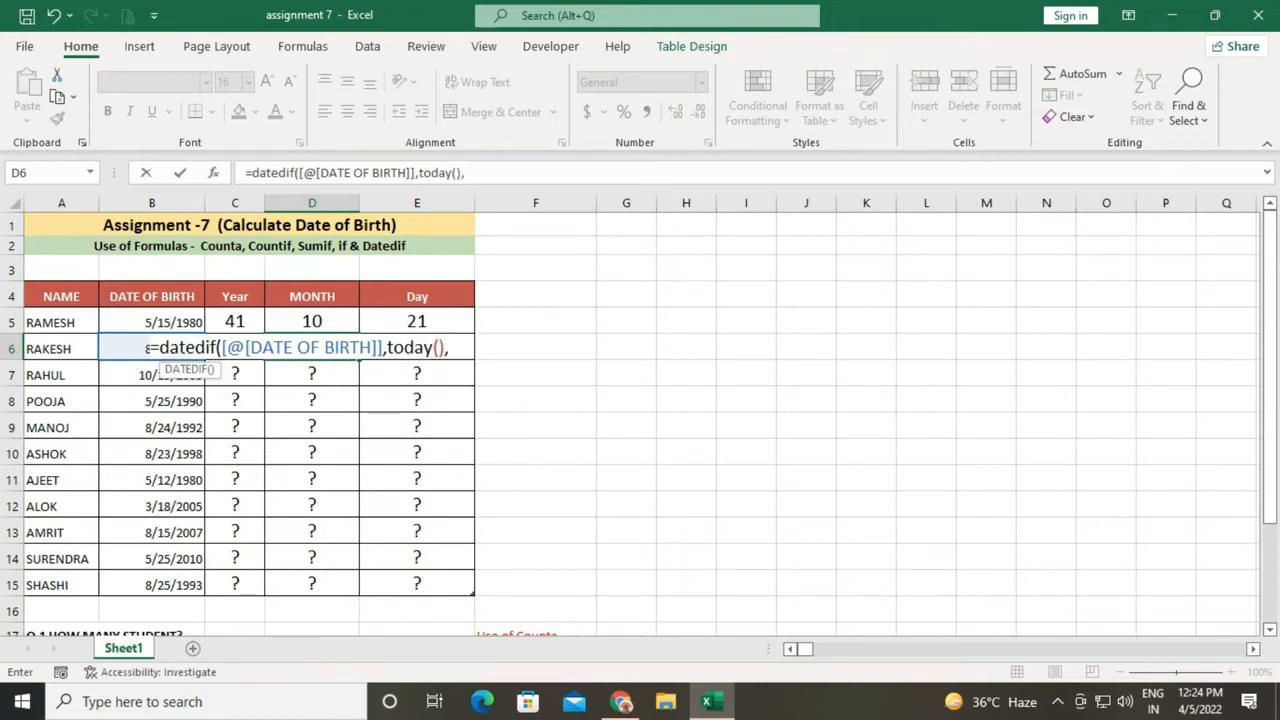
{"action": "type", "text": "\"ym"}
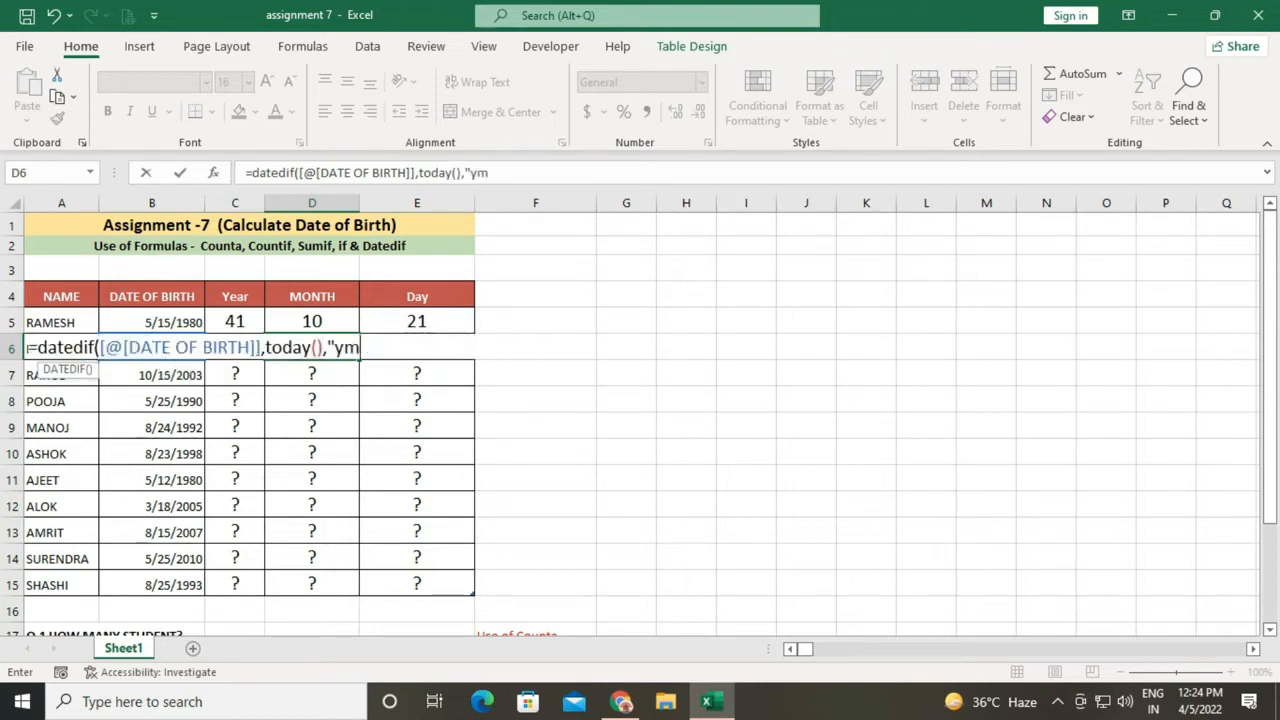
{"action": "type", "text": "\")"}
{"action": "key", "text": "Return"}
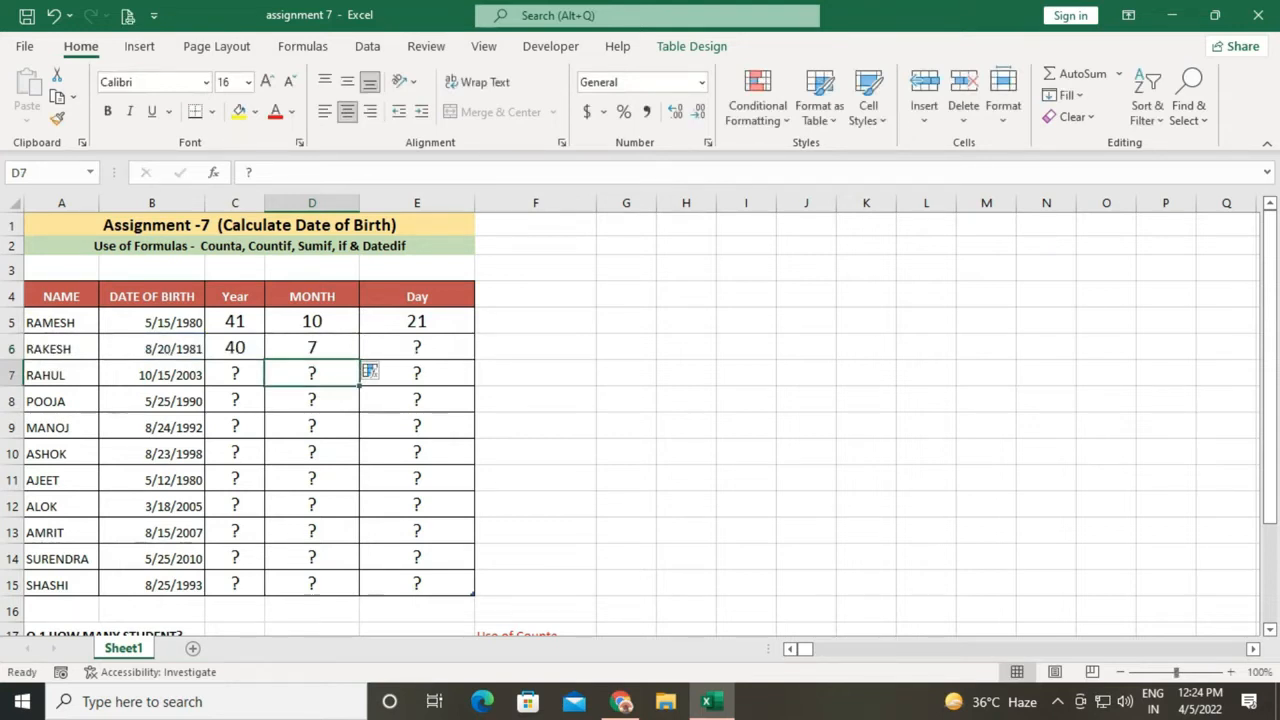
Step: Enter a DATEDIF formula in E6 for the remaining days between the row's DATE OF BIRTH and TODAY(), using the "md" unit
{"action": "left_click", "coordinate": [417, 347]}
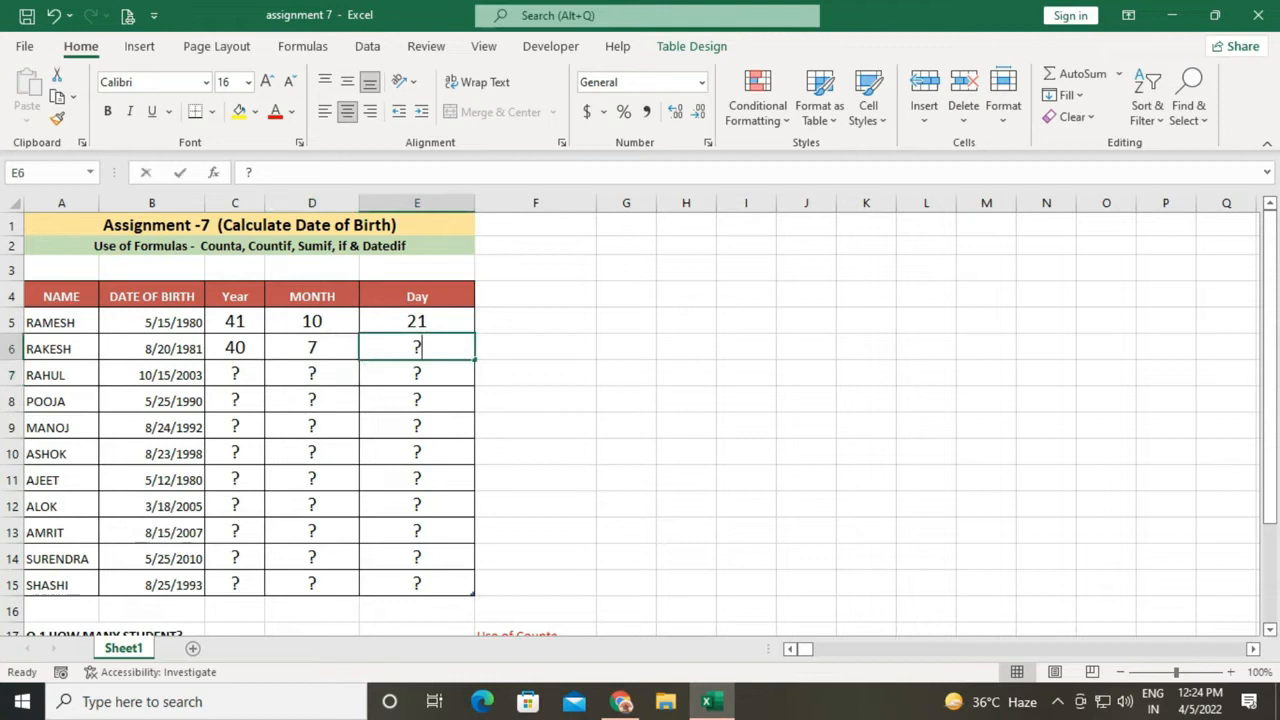
{"action": "type", "text": "=da"}
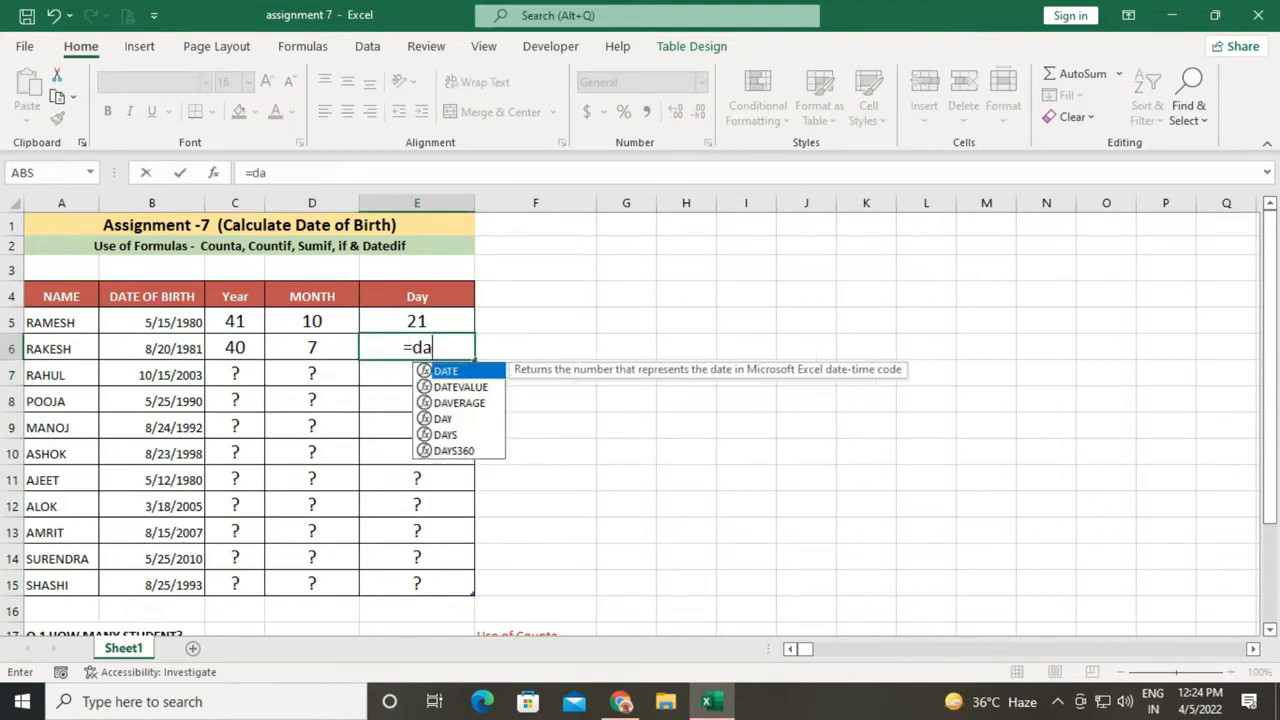
{"action": "type", "text": "tedif("}
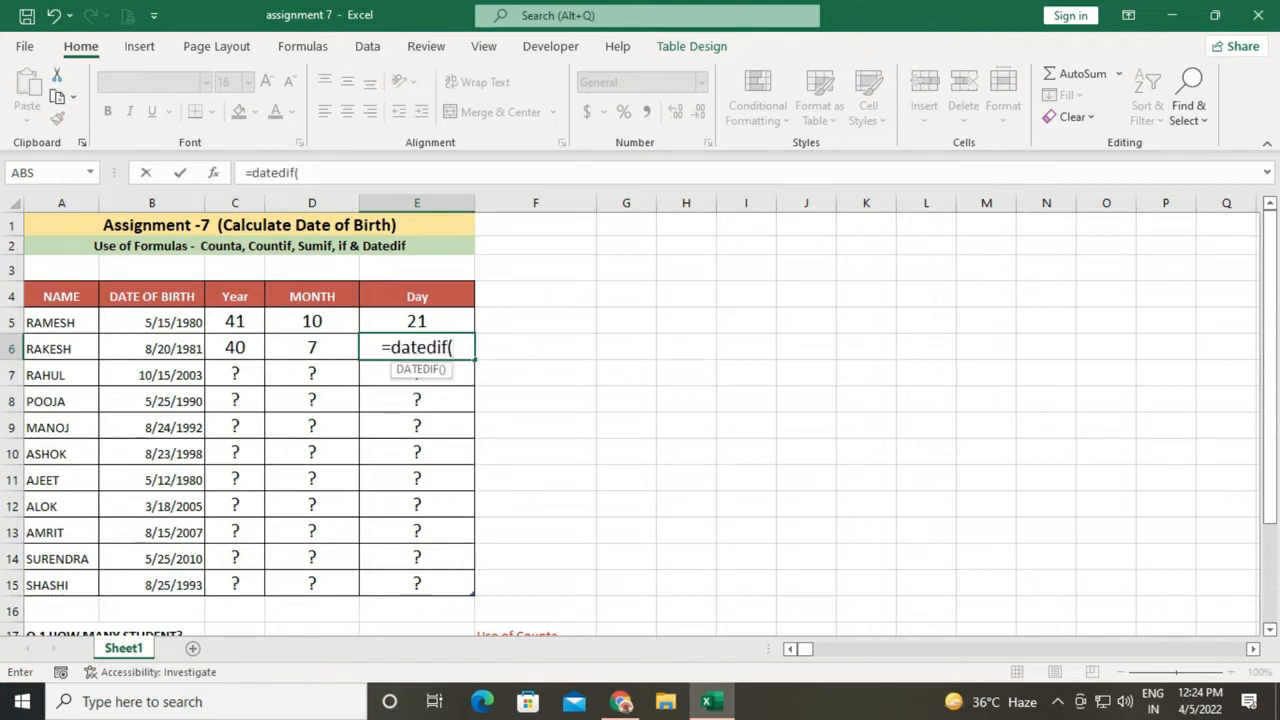
{"action": "left_click", "coordinate": [152, 348]}
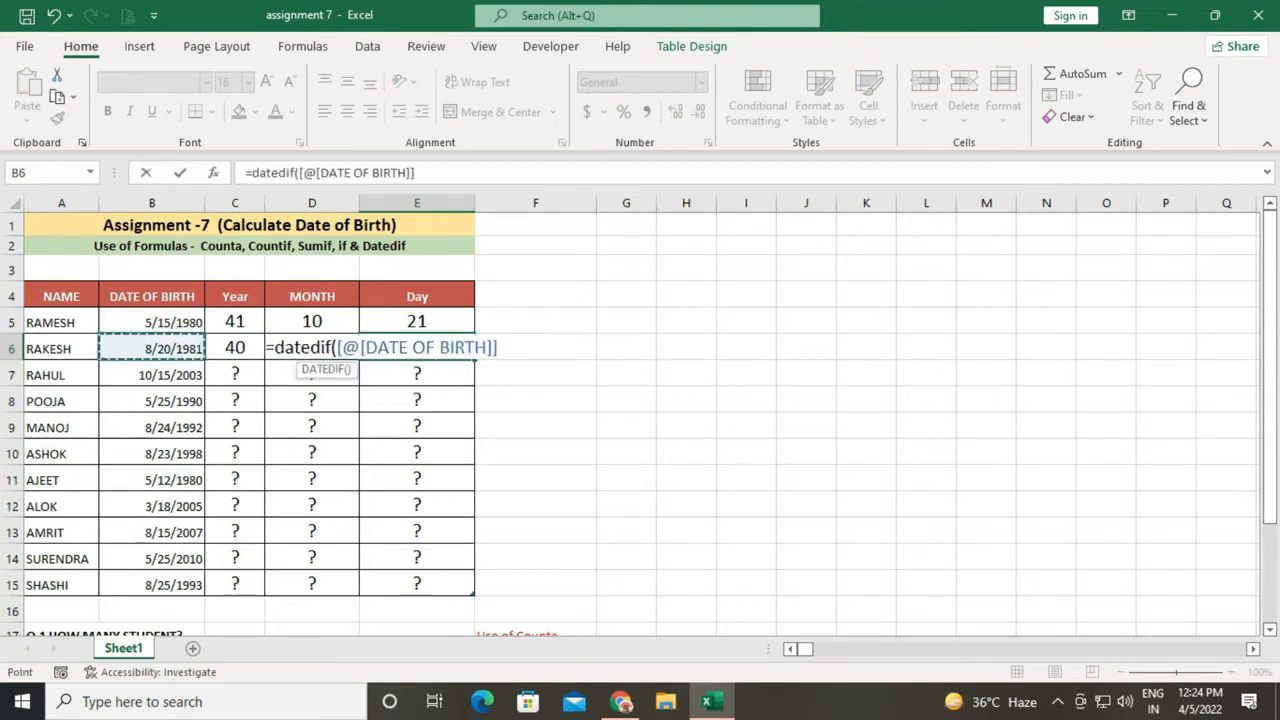
{"action": "type", "text": ",t"}
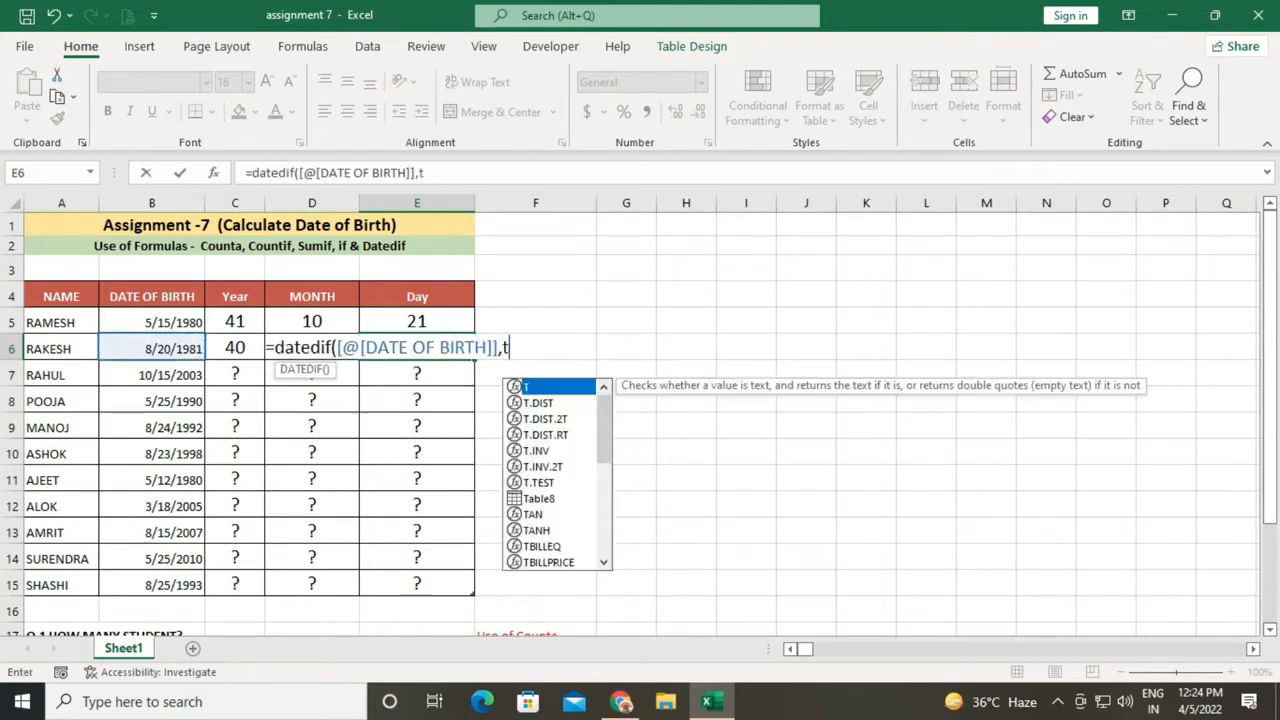
{"action": "type", "text": "oday()"}
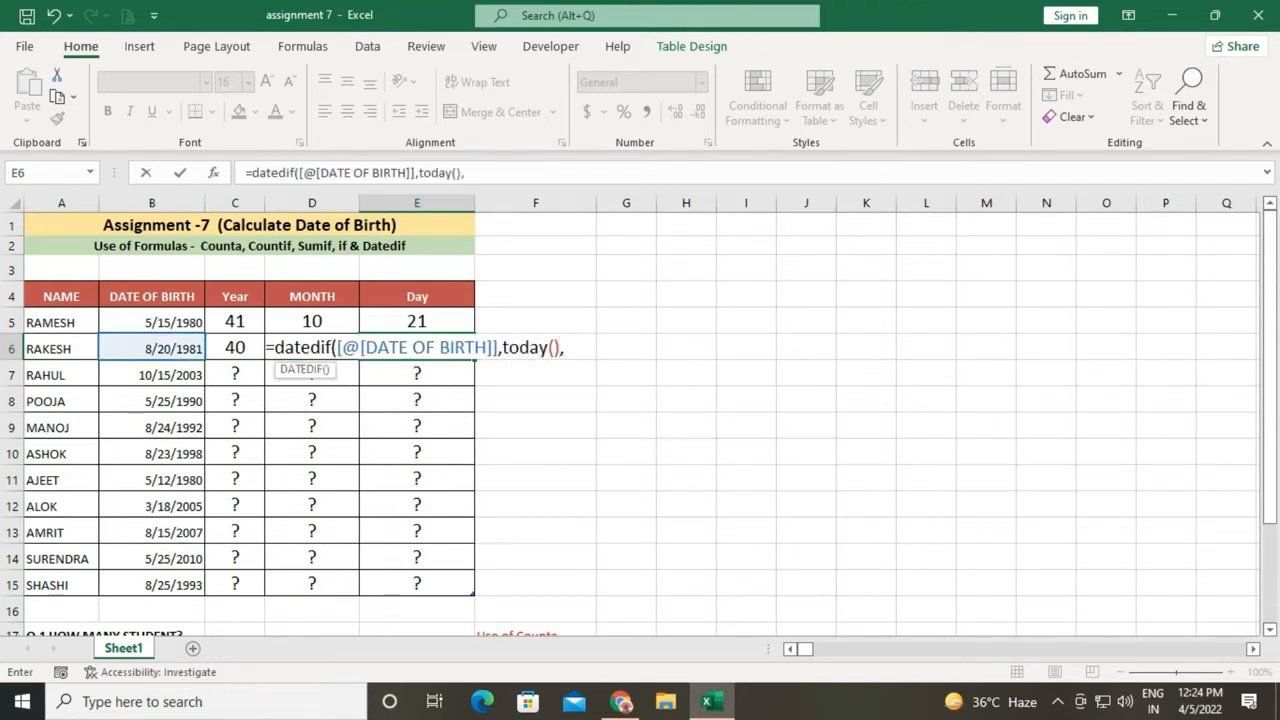
{"action": "type", "text": ",\"md"}
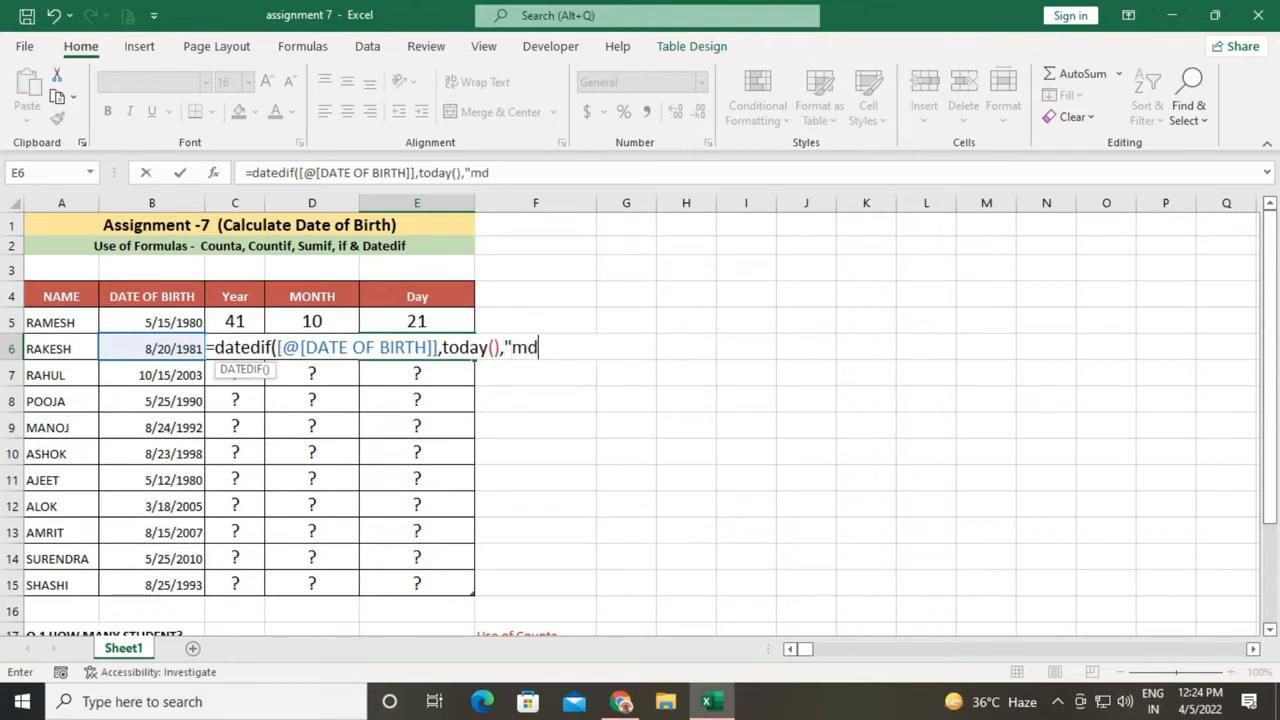
{"action": "type", "text": "\")"}
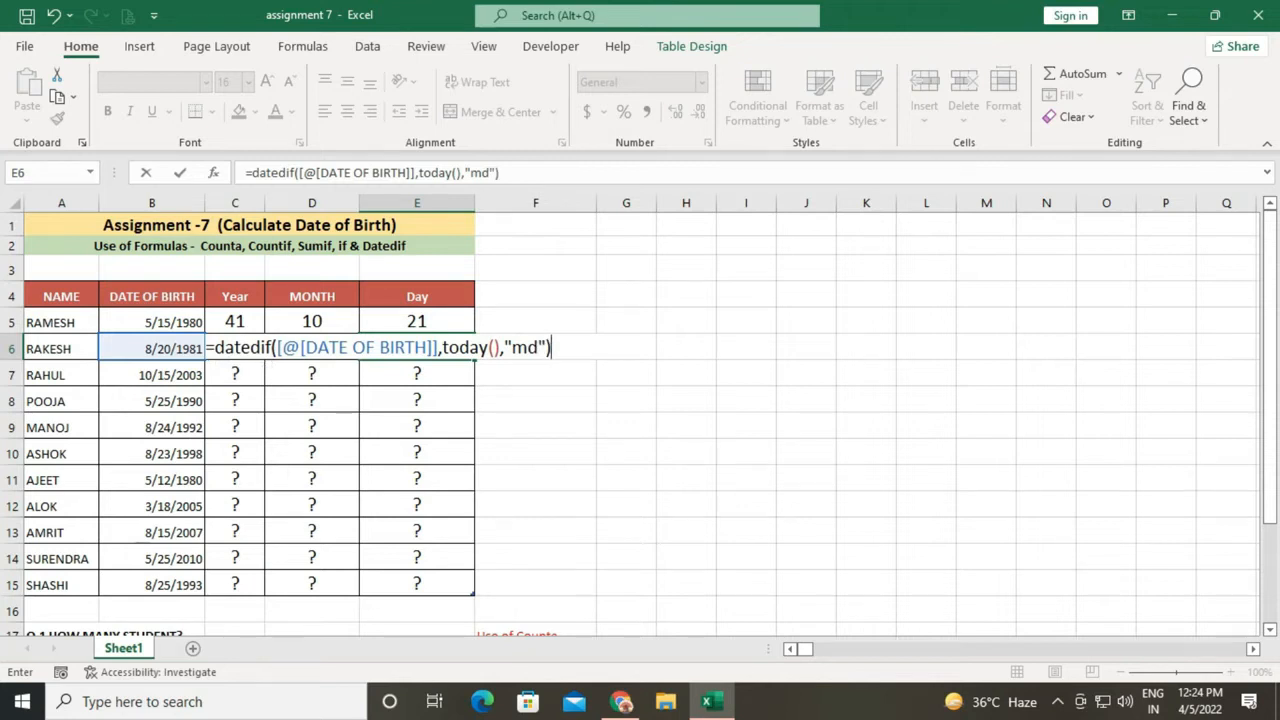
{"action": "key", "text": "Return"}
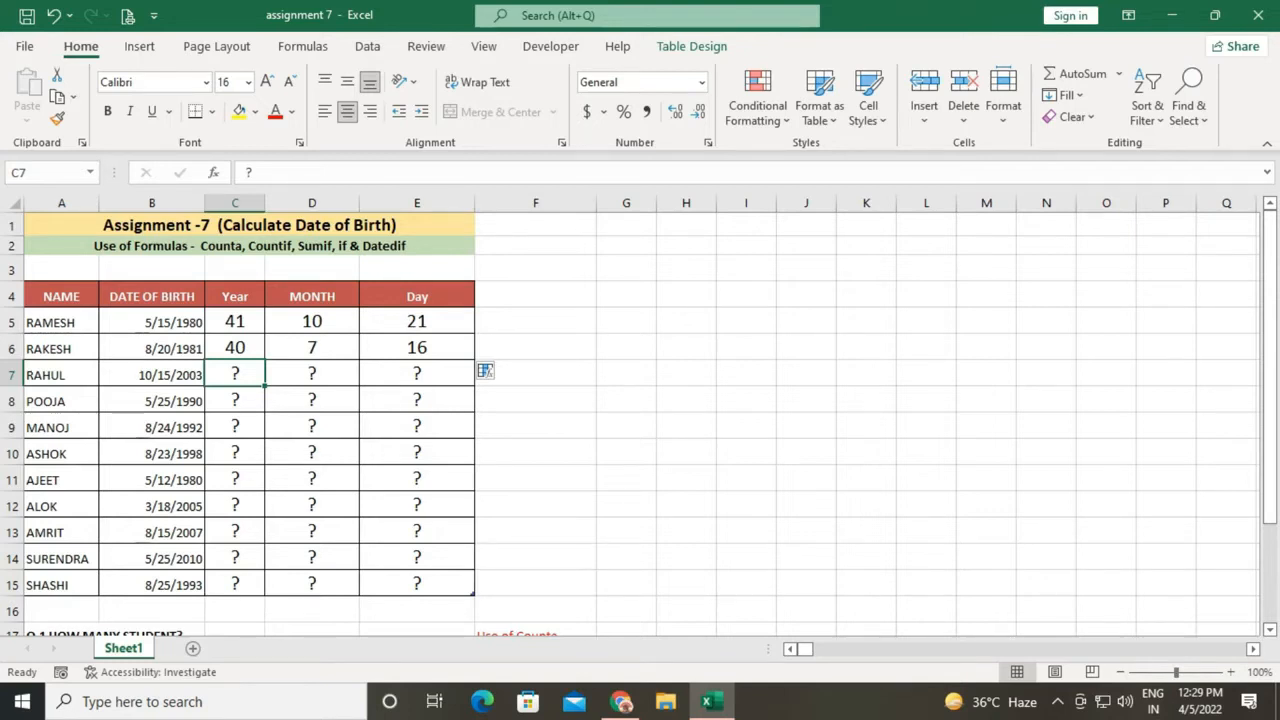
Step: Enter a DATEDIF formula in C7 for the completed years from the row's DATE OF BIRTH to TODAY(), using the "y" unit
{"action": "type", "text": "=datedif"}
{"action": "type", "text": "("}
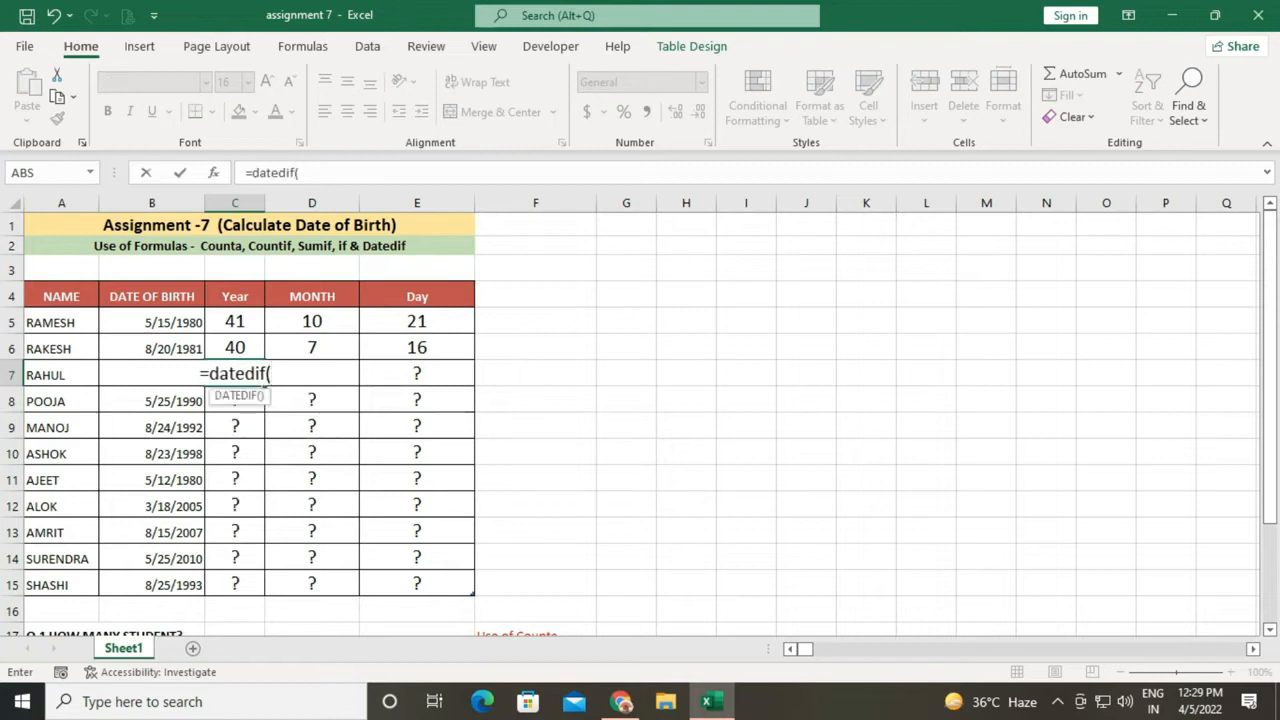
{"action": "left_click", "coordinate": [152, 348]}
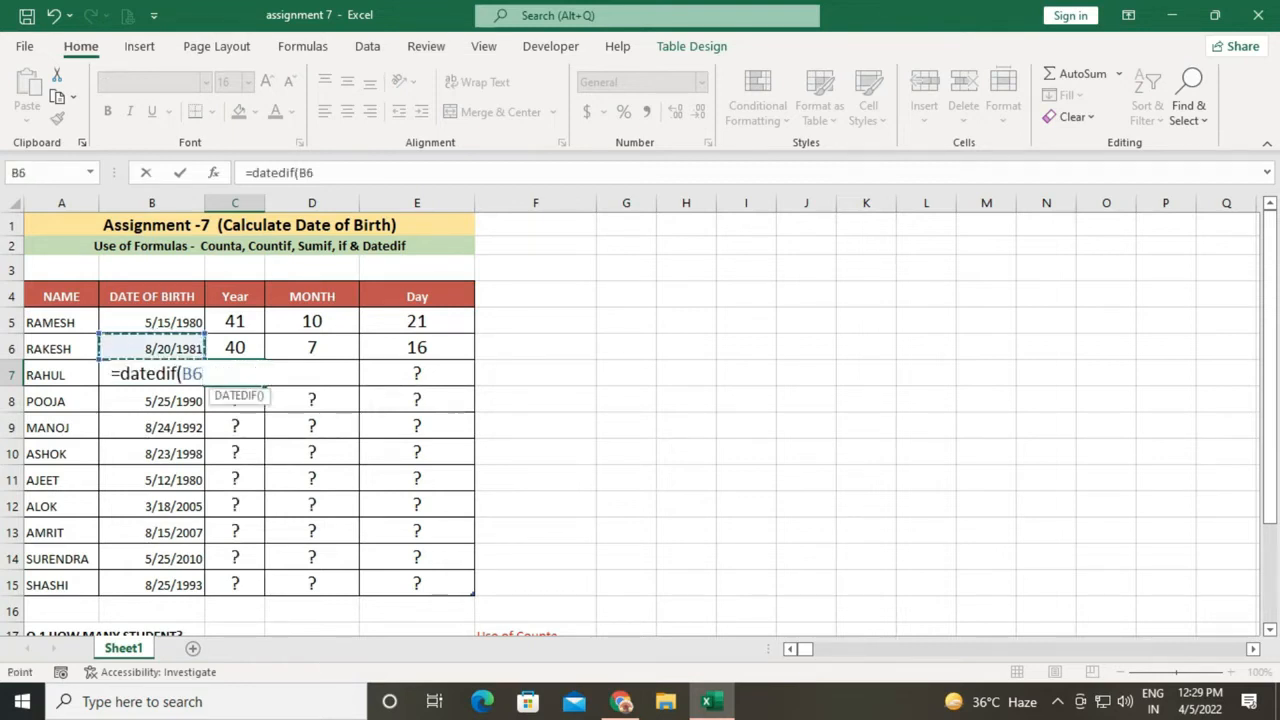
{"action": "key", "text": "Down"}
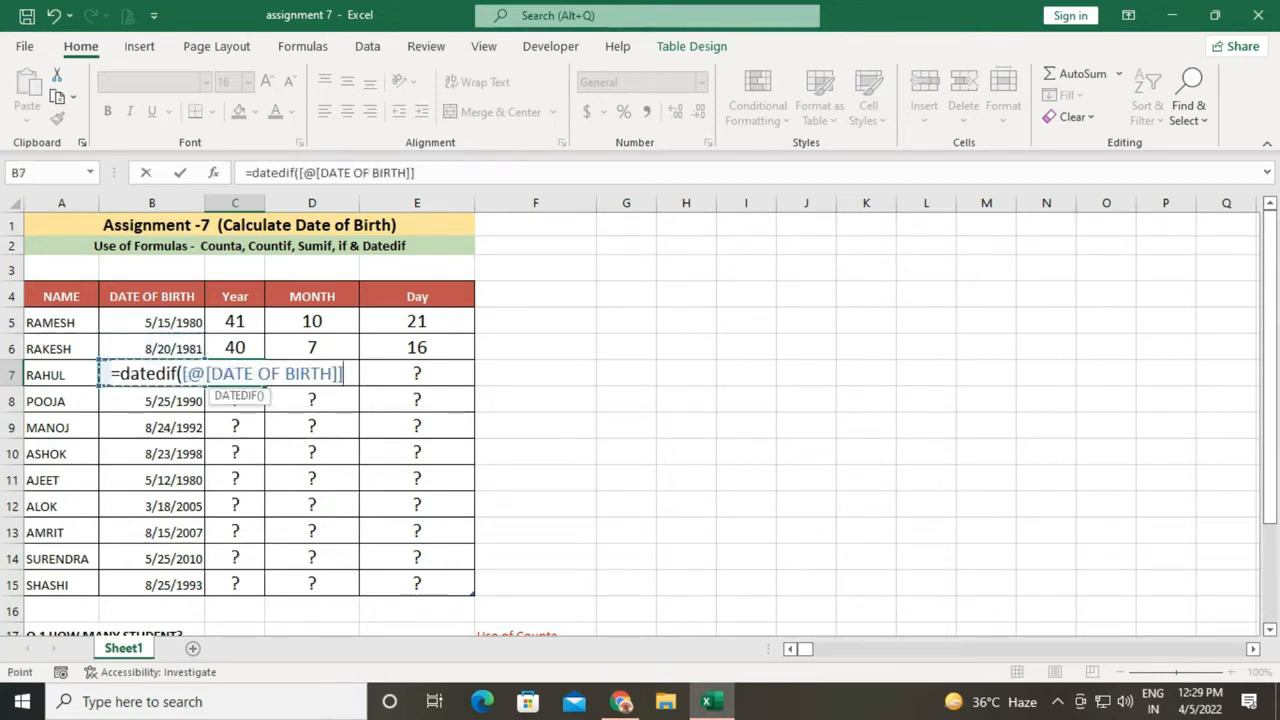
{"action": "type", "text": ","}
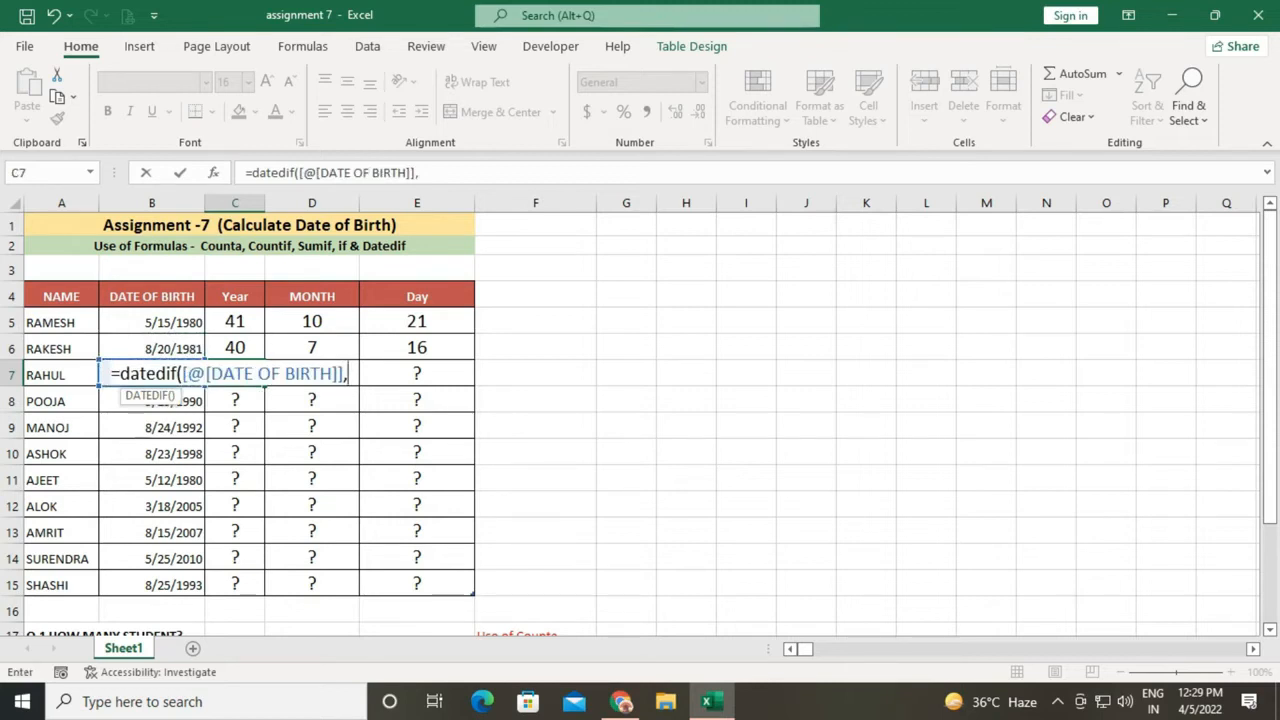
{"action": "type", "text": "today()"}
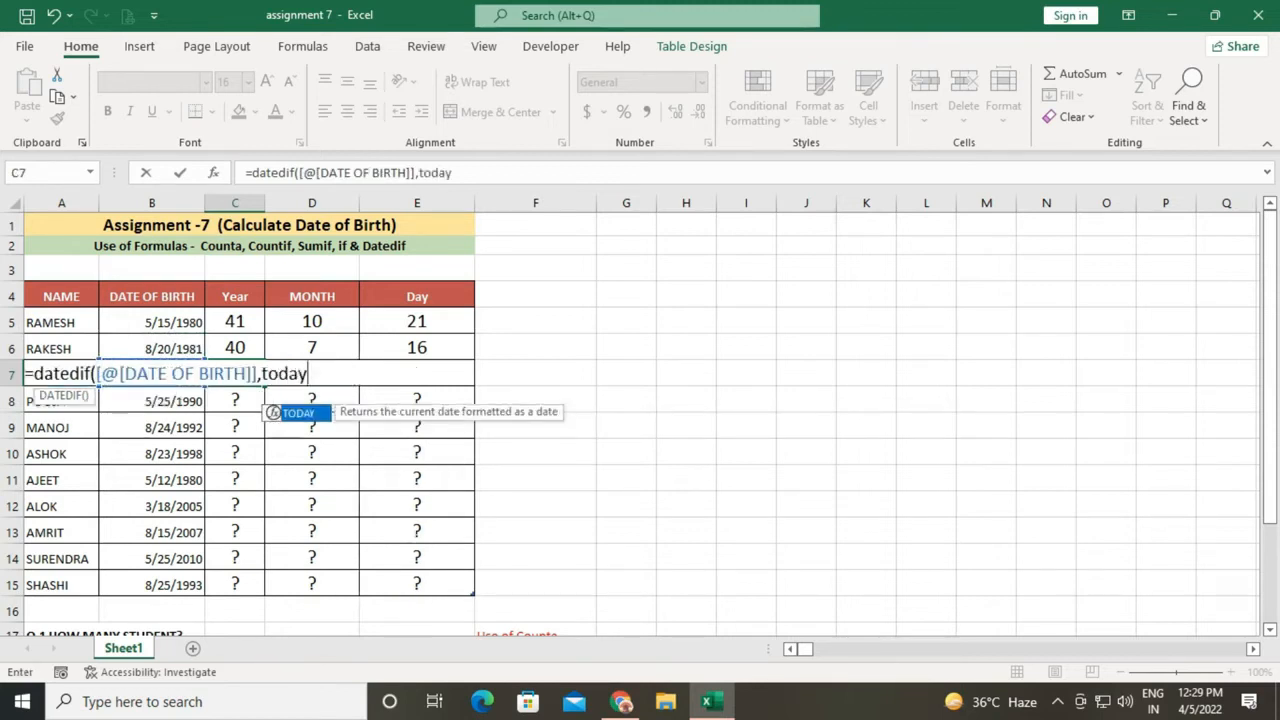
{"action": "type", "text": ","}
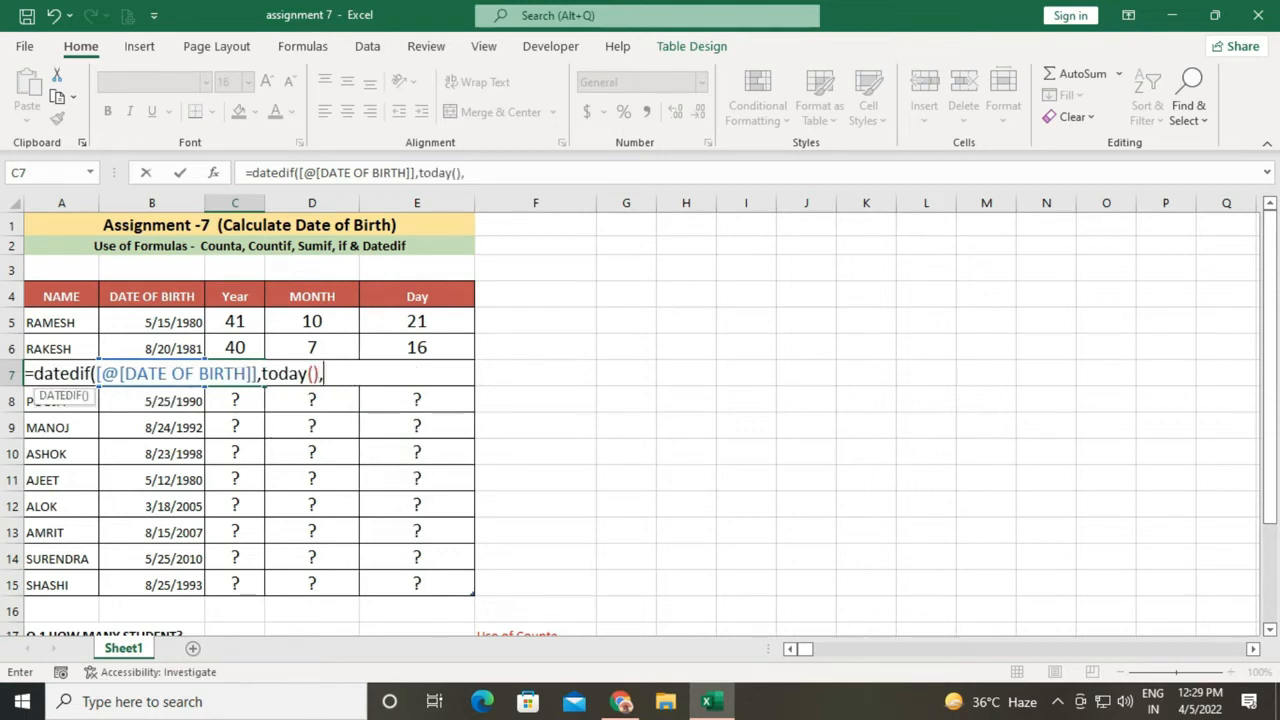
{"action": "type", "text": "\"y\")"}
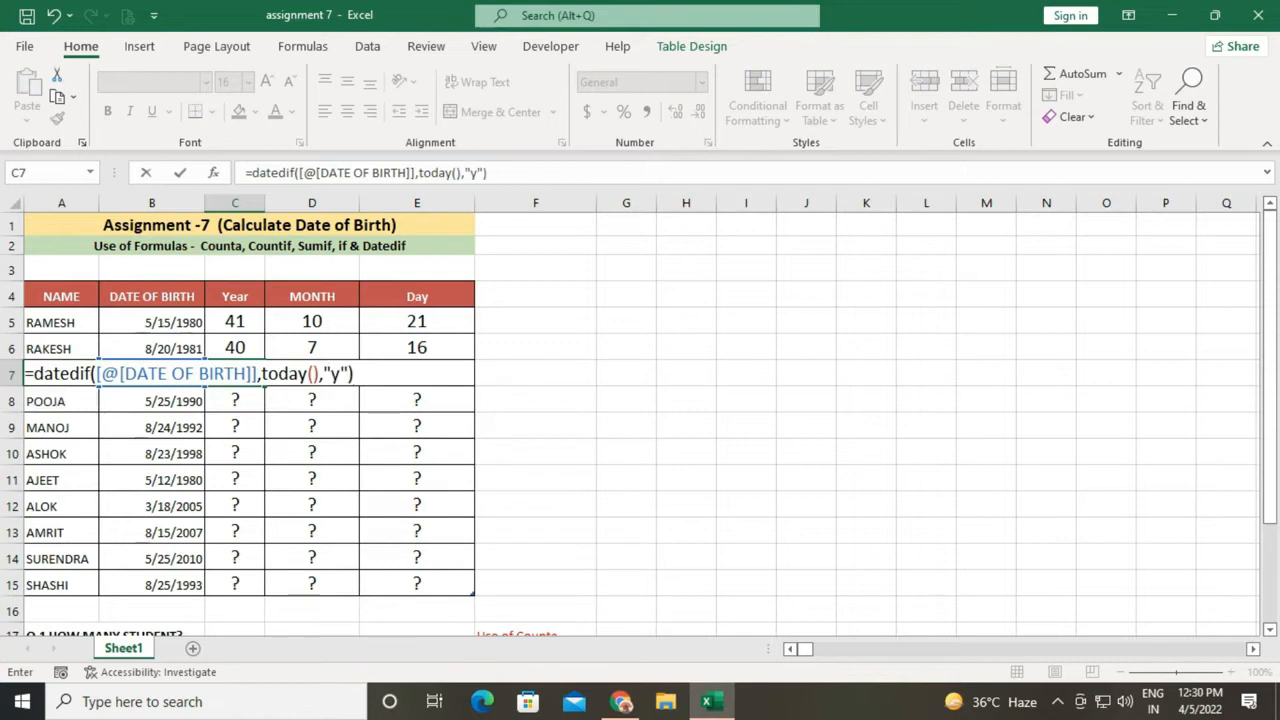
{"action": "key", "text": "Return"}
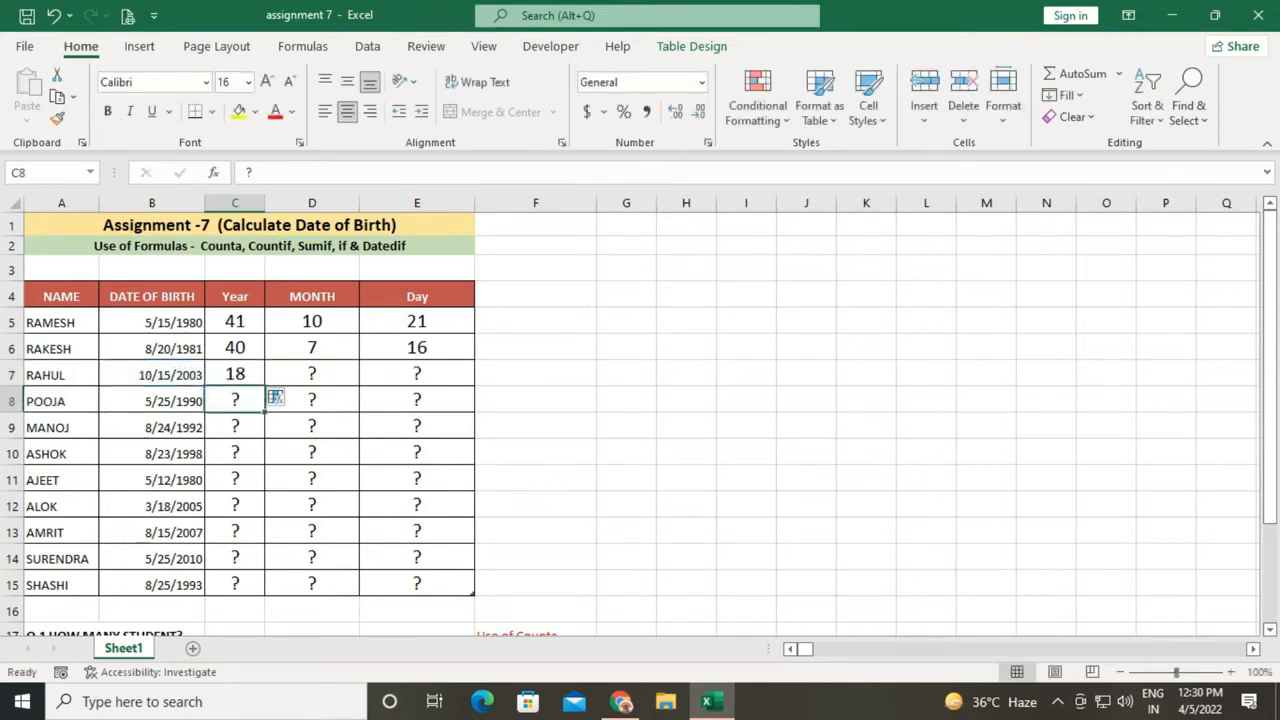
Step: Enter a DATEDIF formula in D7 for the remaining months between the row's DATE OF BIRTH and TODAY(), using the "ym" unit
{"action": "left_click", "coordinate": [312, 374]}
{"action": "type", "text": "=da"}
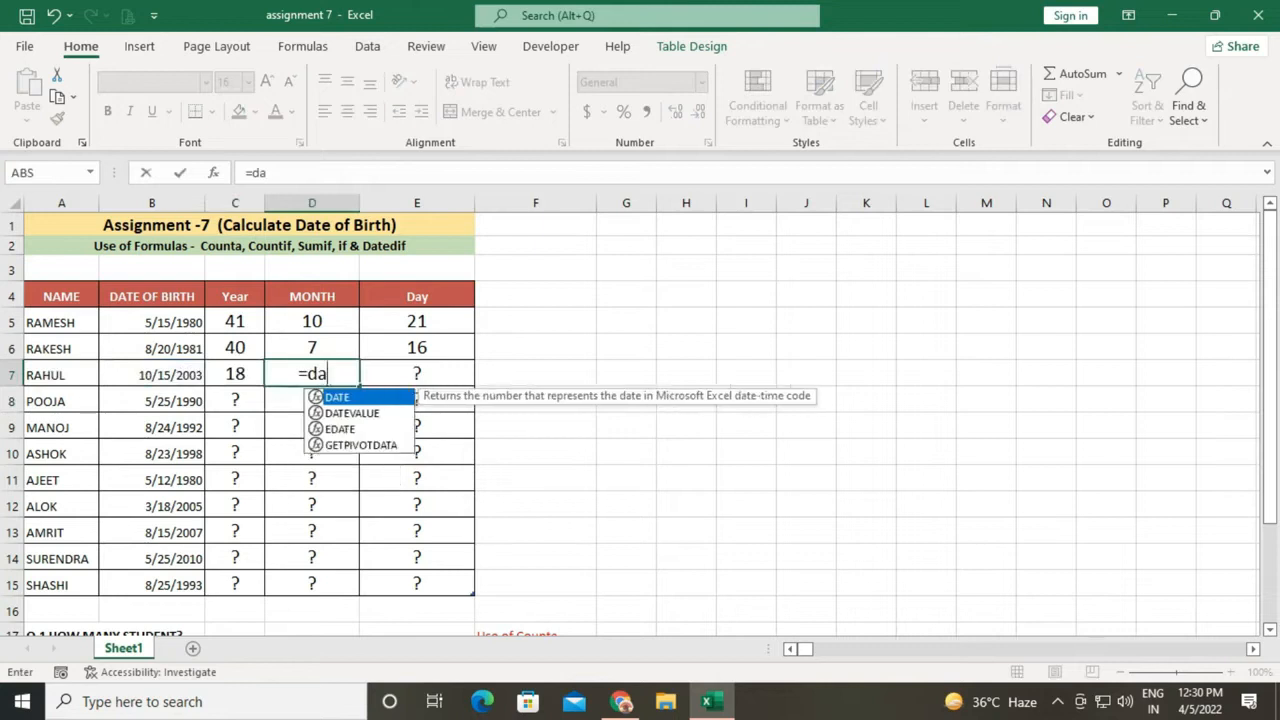
{"action": "type", "text": "tedif("}
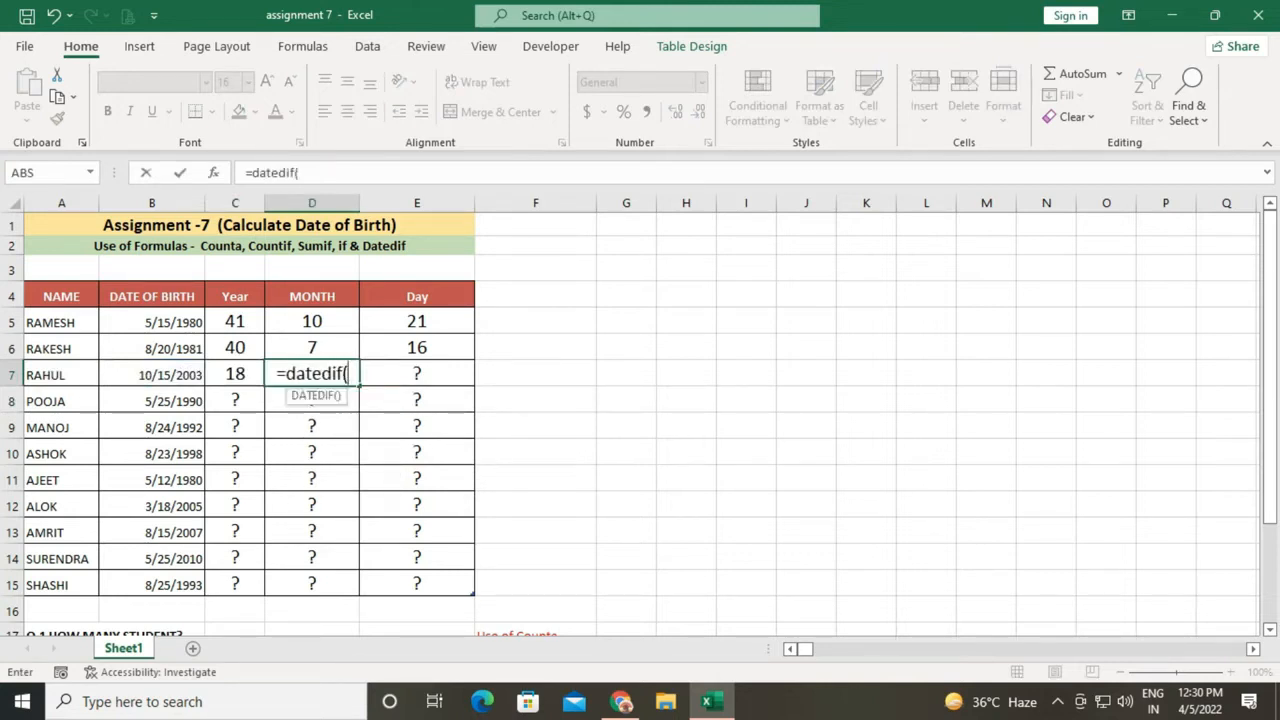
{"action": "left_click", "coordinate": [152, 375]}
{"action": "type", "text": ",tod"}
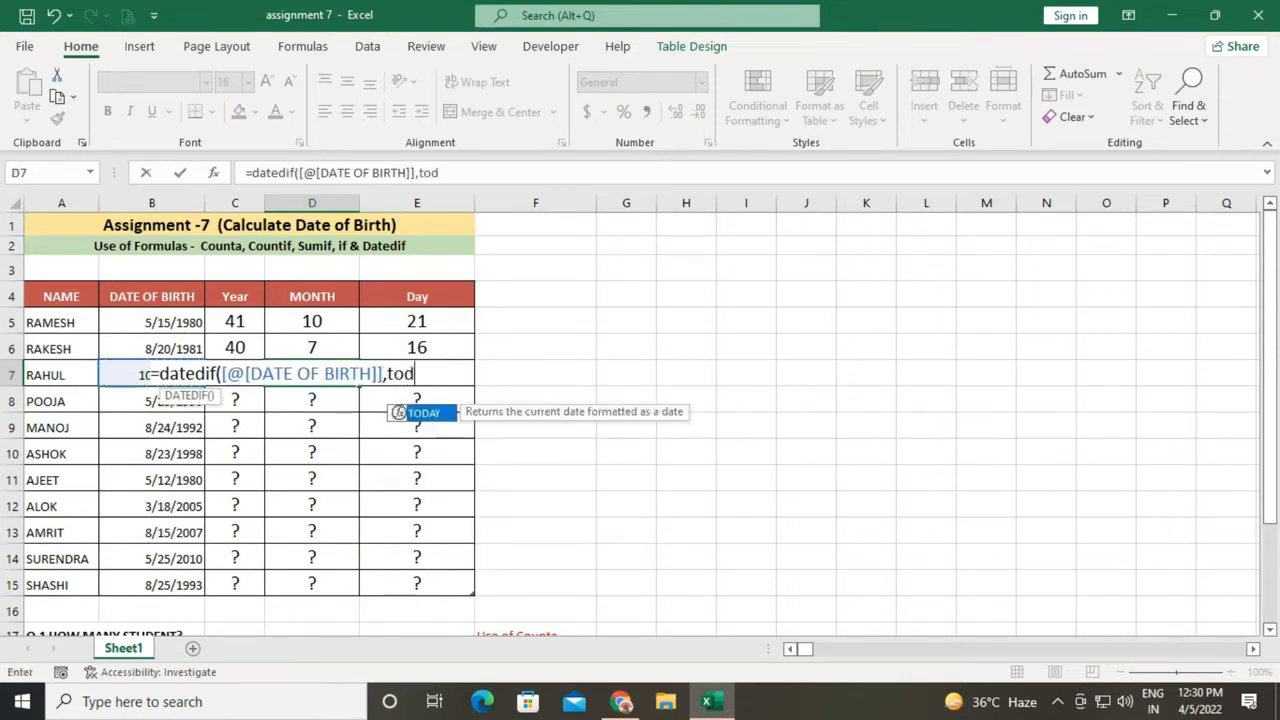
{"action": "type", "text": "ay()"}
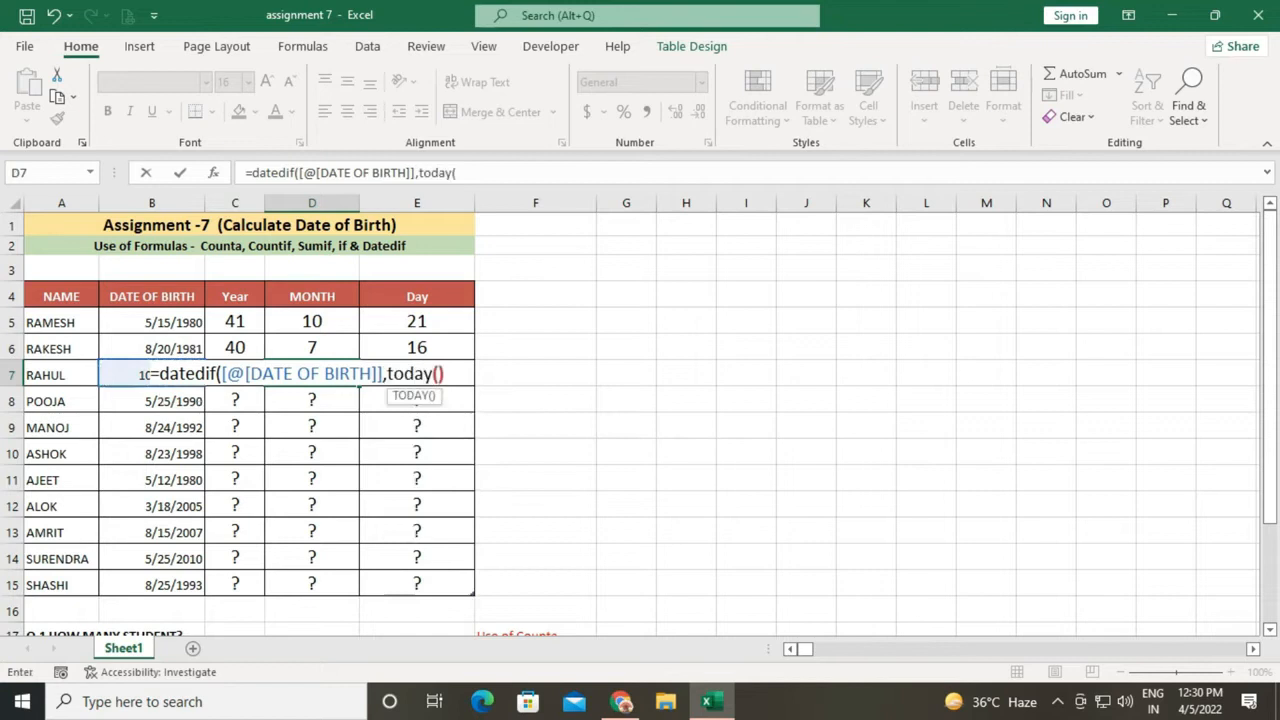
{"action": "type", "text": ",\"ym"}
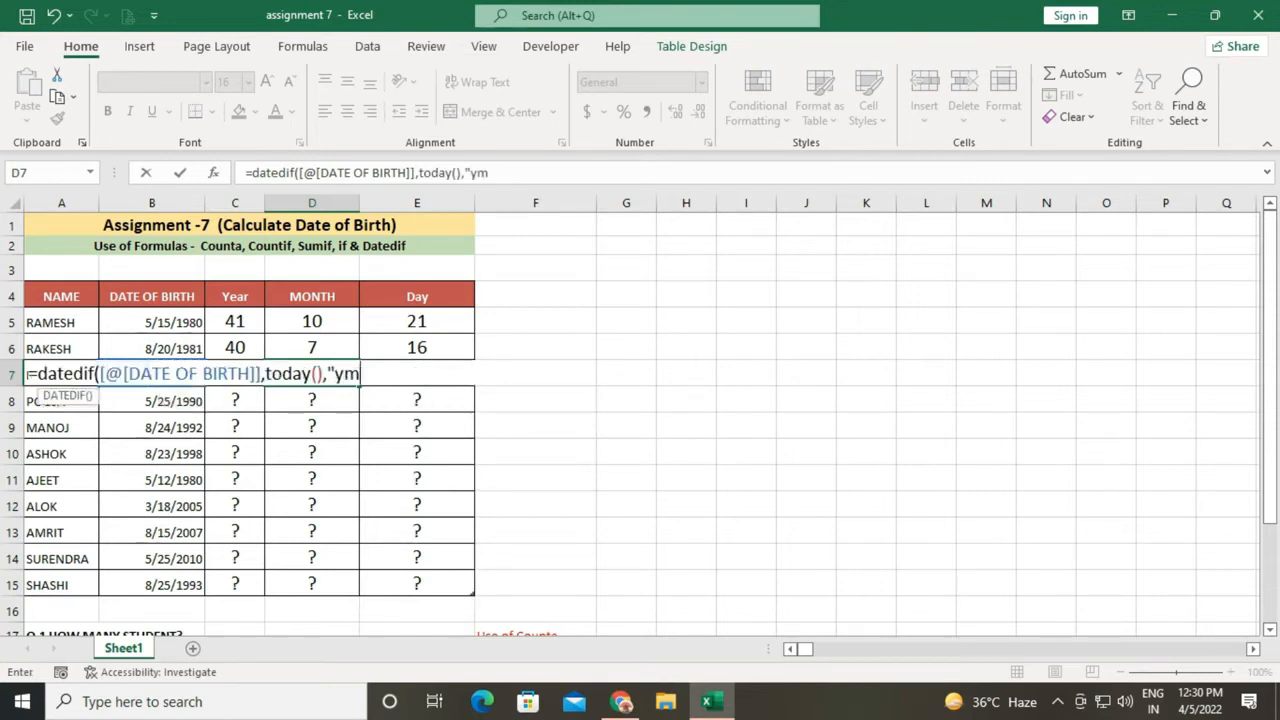
{"action": "type", "text": "\")"}
{"action": "key", "text": "Return"}
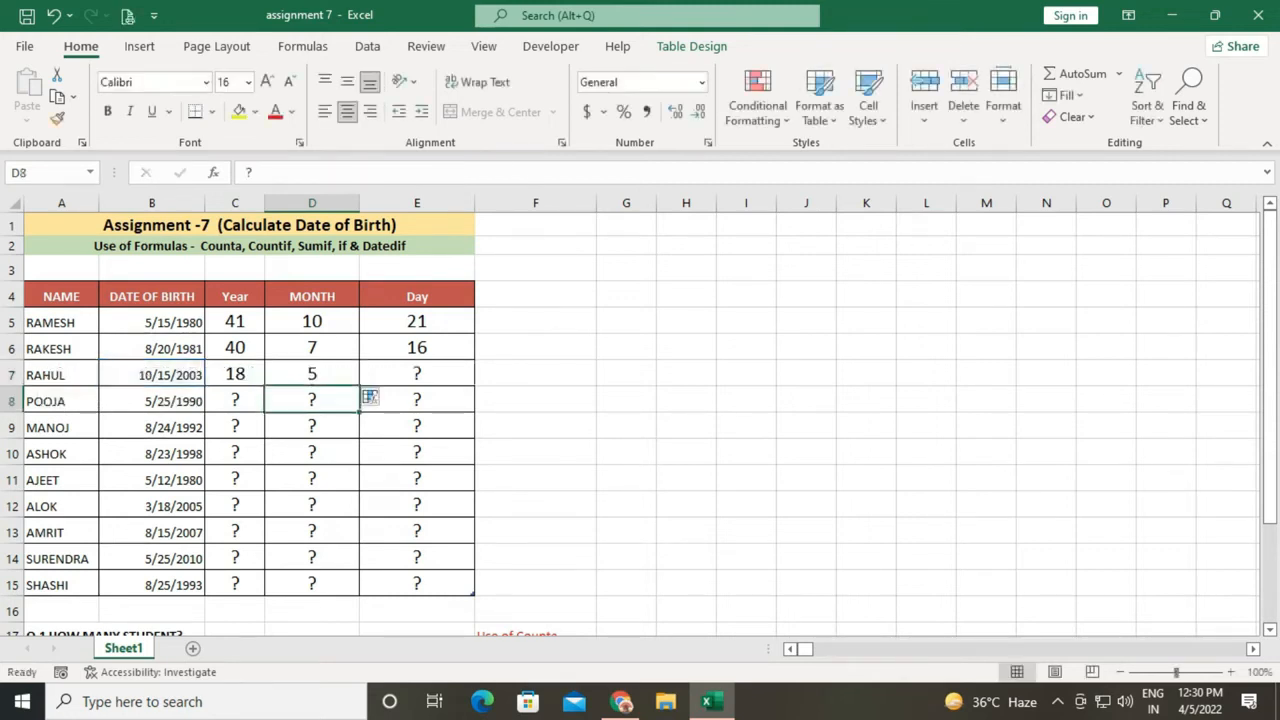
Step: Enter a DATEDIF formula in E7 for the remaining days between the row's DATE OF BIRTH and TODAY(), using the "md" unit
{"action": "left_click", "coordinate": [417, 374]}
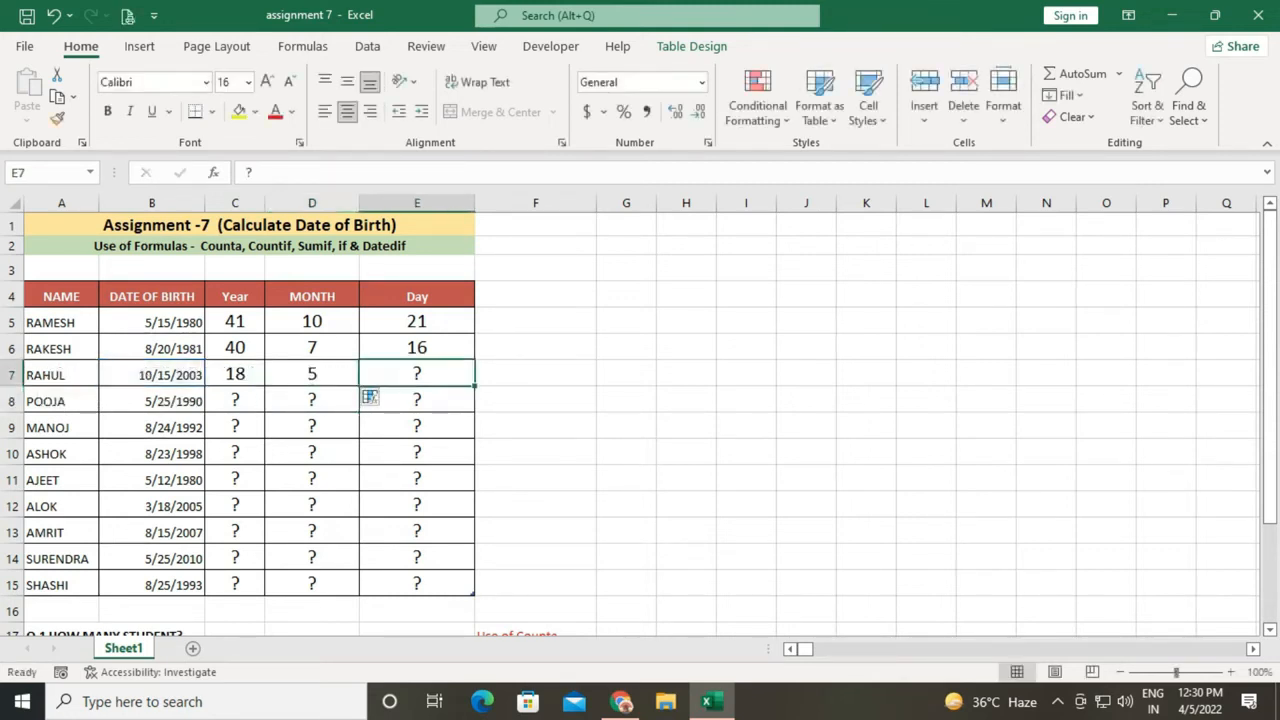
{"action": "type", "text": "=d"}
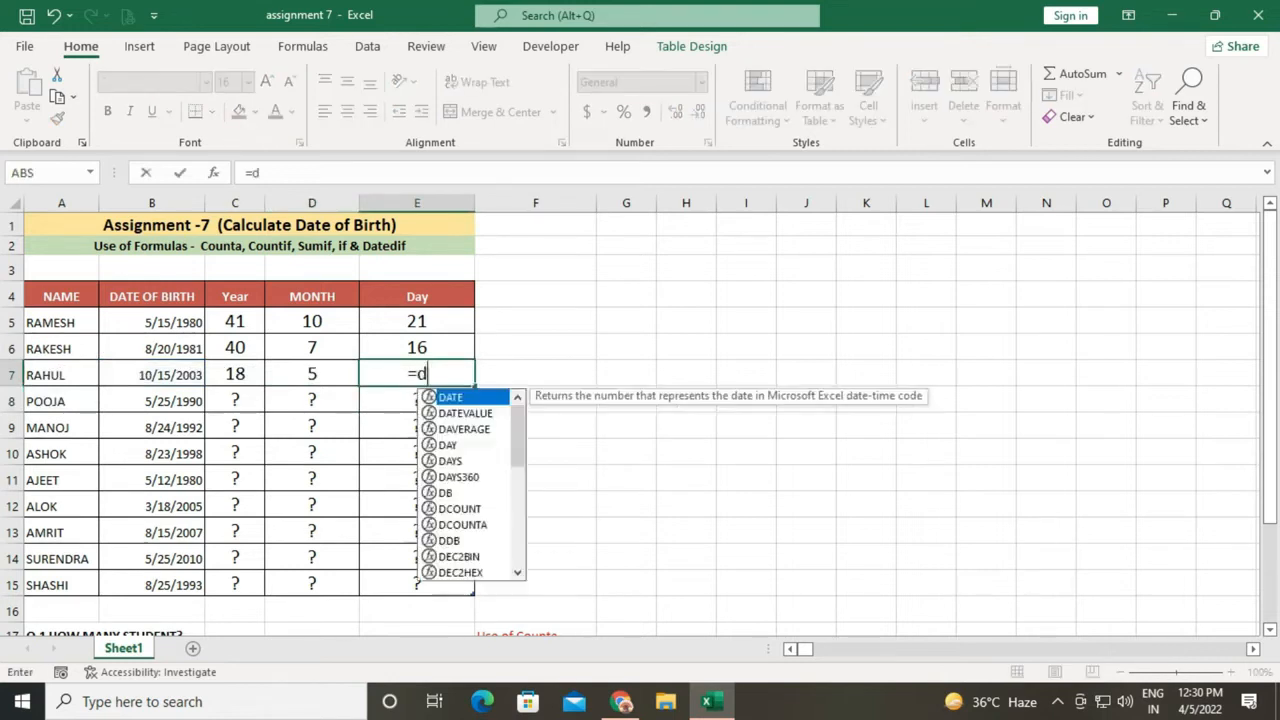
{"action": "type", "text": "atedi"}
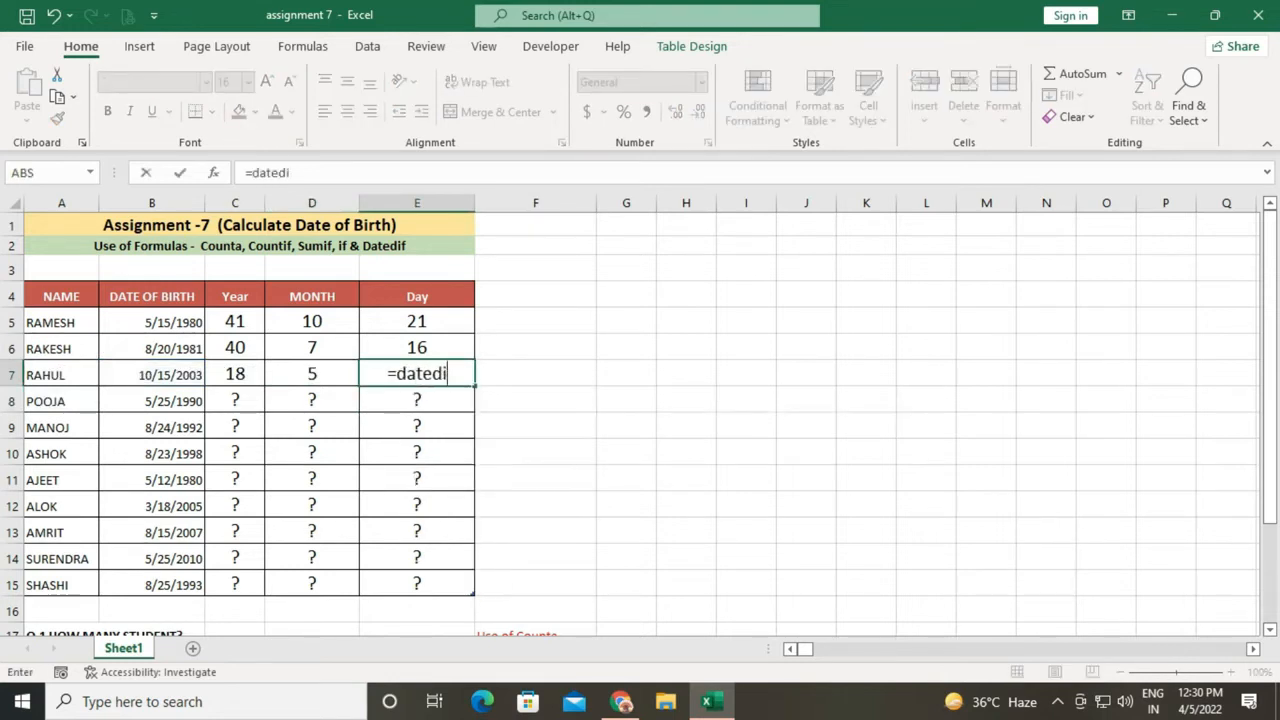
{"action": "type", "text": "f("}
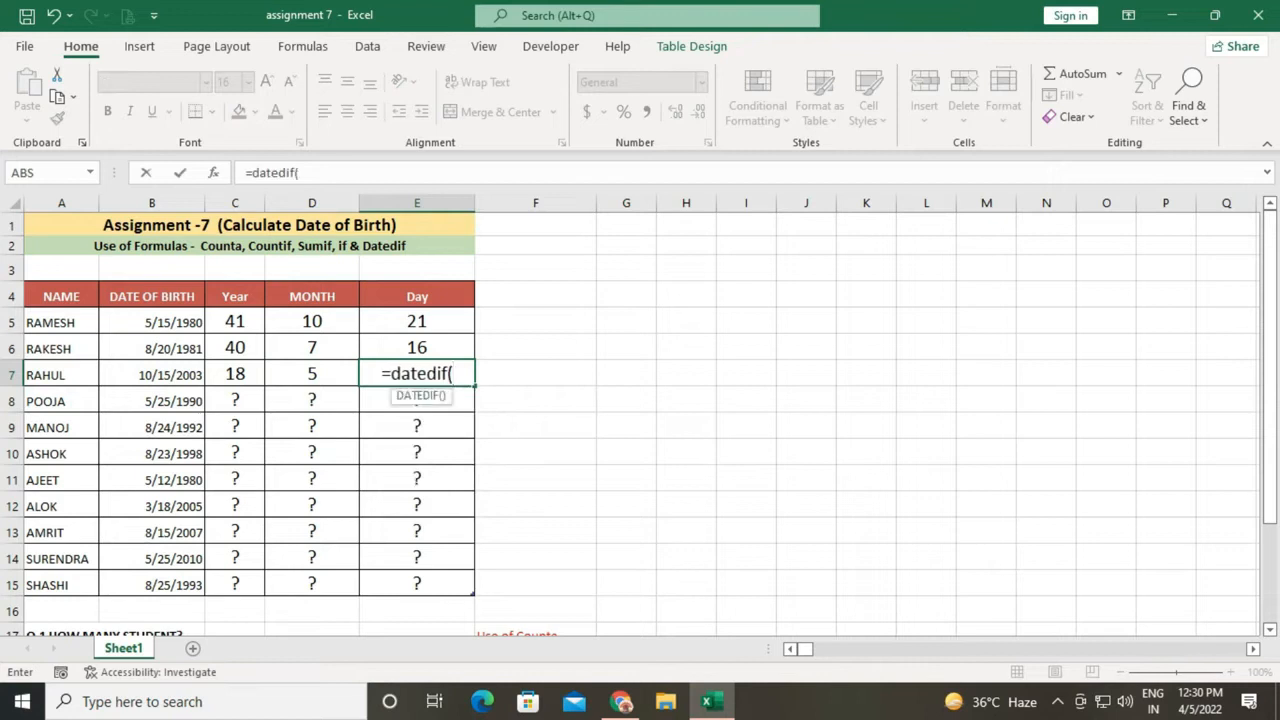
{"action": "key", "text": "Left"}
{"action": "key", "text": "Left"}
{"action": "key", "text": "Left"}
{"action": "type", "text": ",today"}
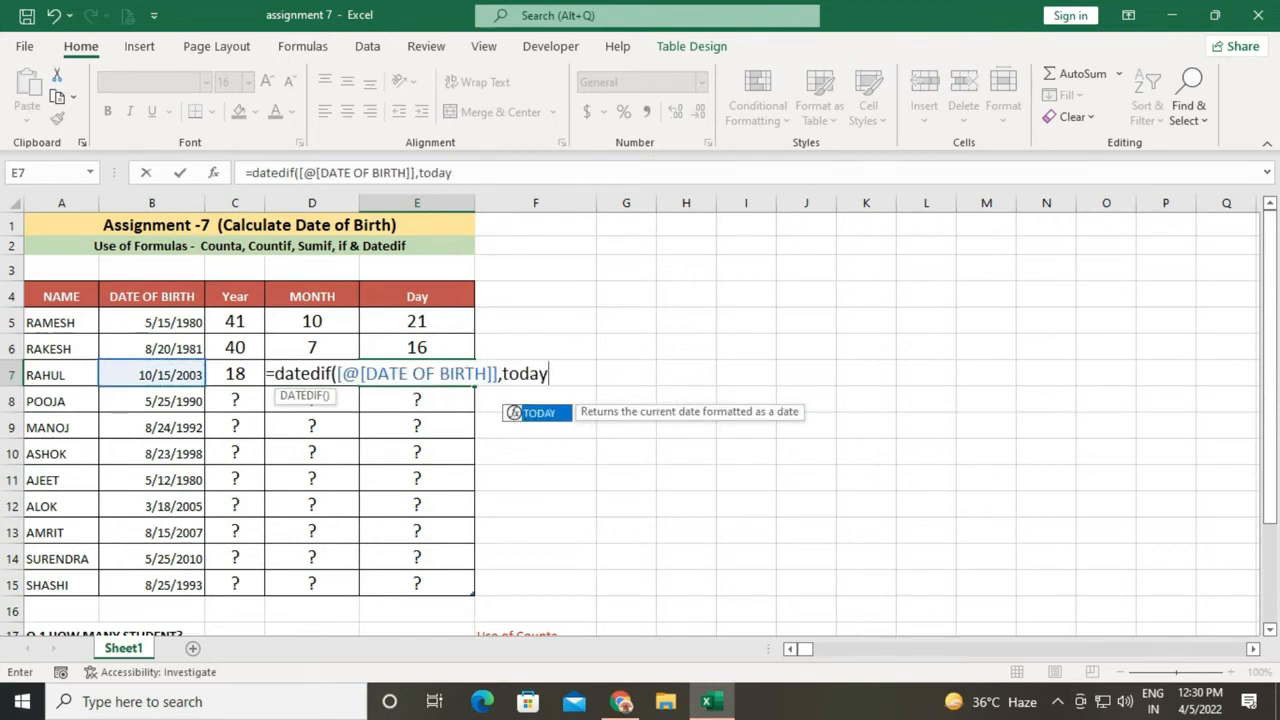
{"action": "type", "text": "(),\""}
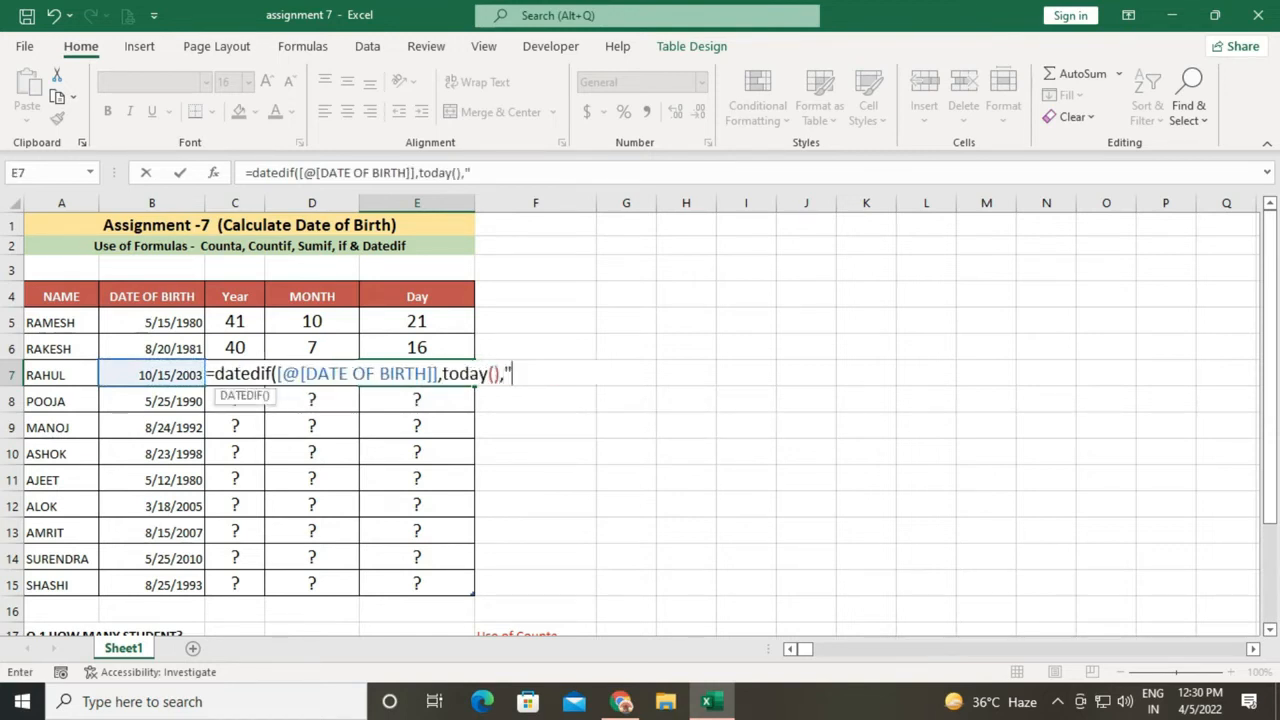
{"action": "type", "text": "md\")"}
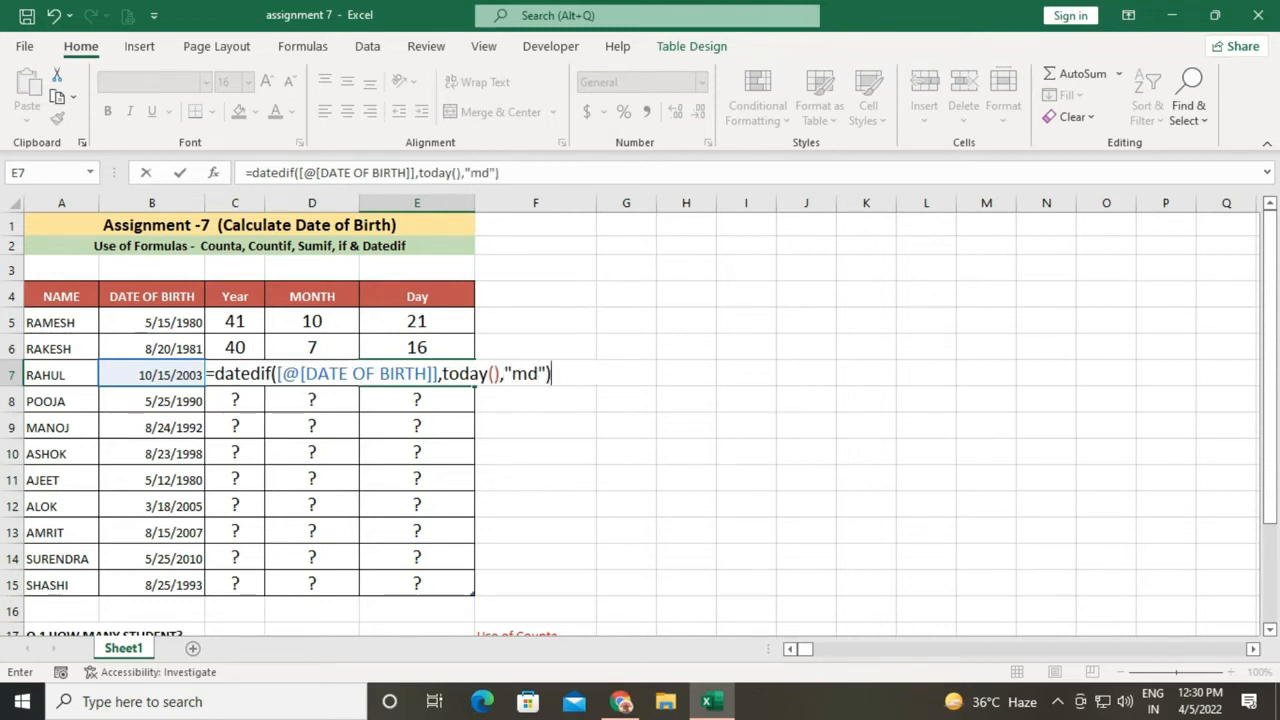
{"action": "key", "text": "Return"}
{"action": "key", "text": "Up"}
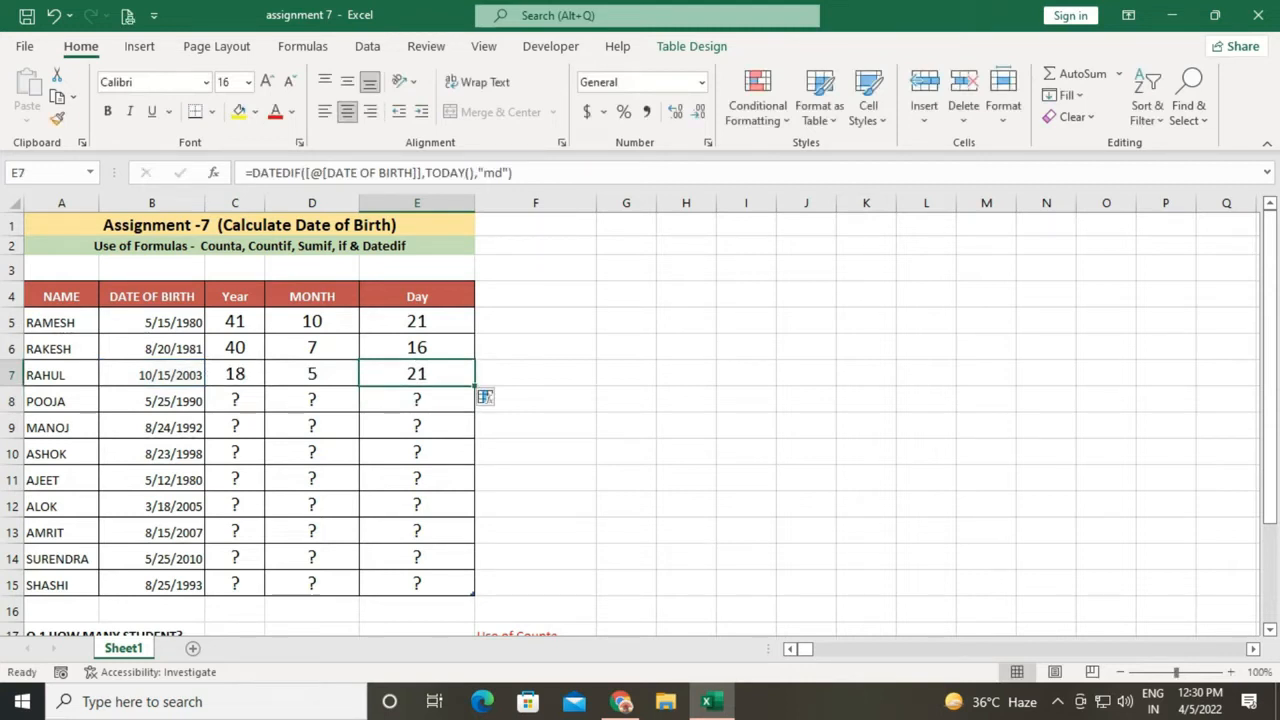
Step: Fill the Year, MONTH and Day formulas from C5, D5 and E5 down to row 15
{"action": "left_click_drag", "start_coordinate": [235, 322], "coordinate": [240, 585]}
{"action": "key", "text": "ctrl+d"}
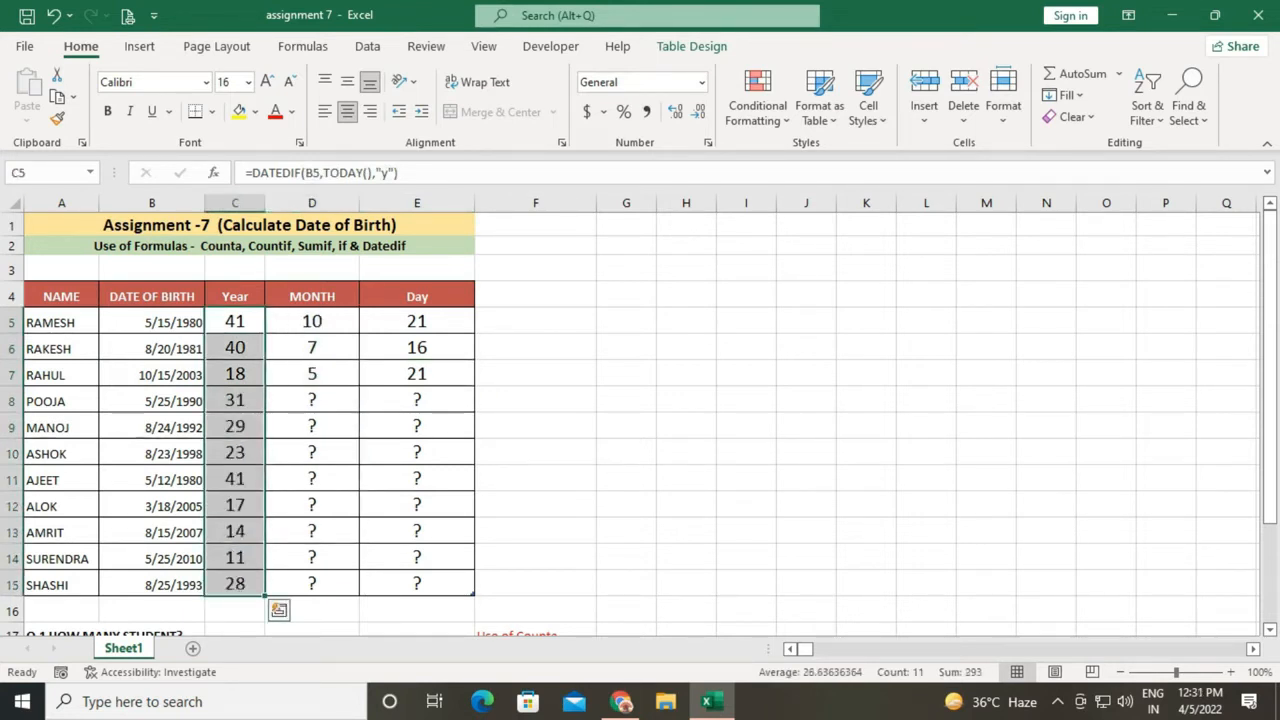
{"action": "left_click_drag", "start_coordinate": [312, 321], "coordinate": [312, 585]}
{"action": "key", "text": "ctrl+d"}
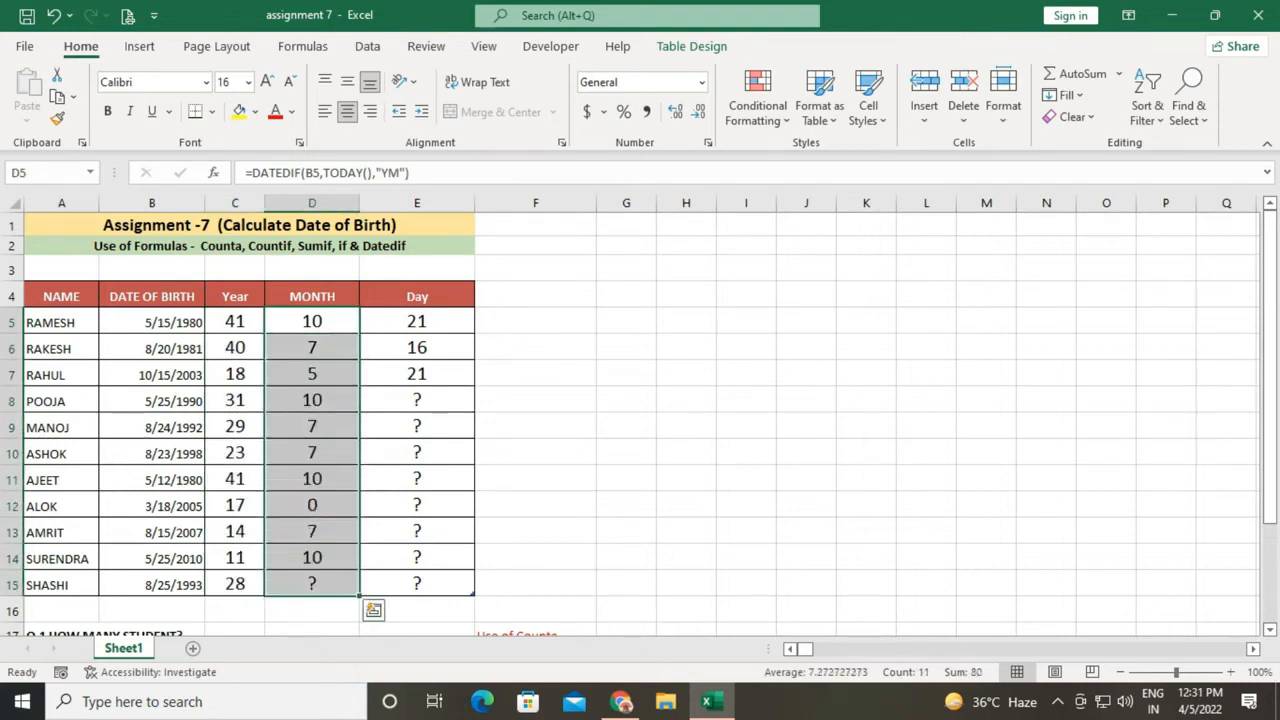
{"action": "left_click", "coordinate": [417, 321]}
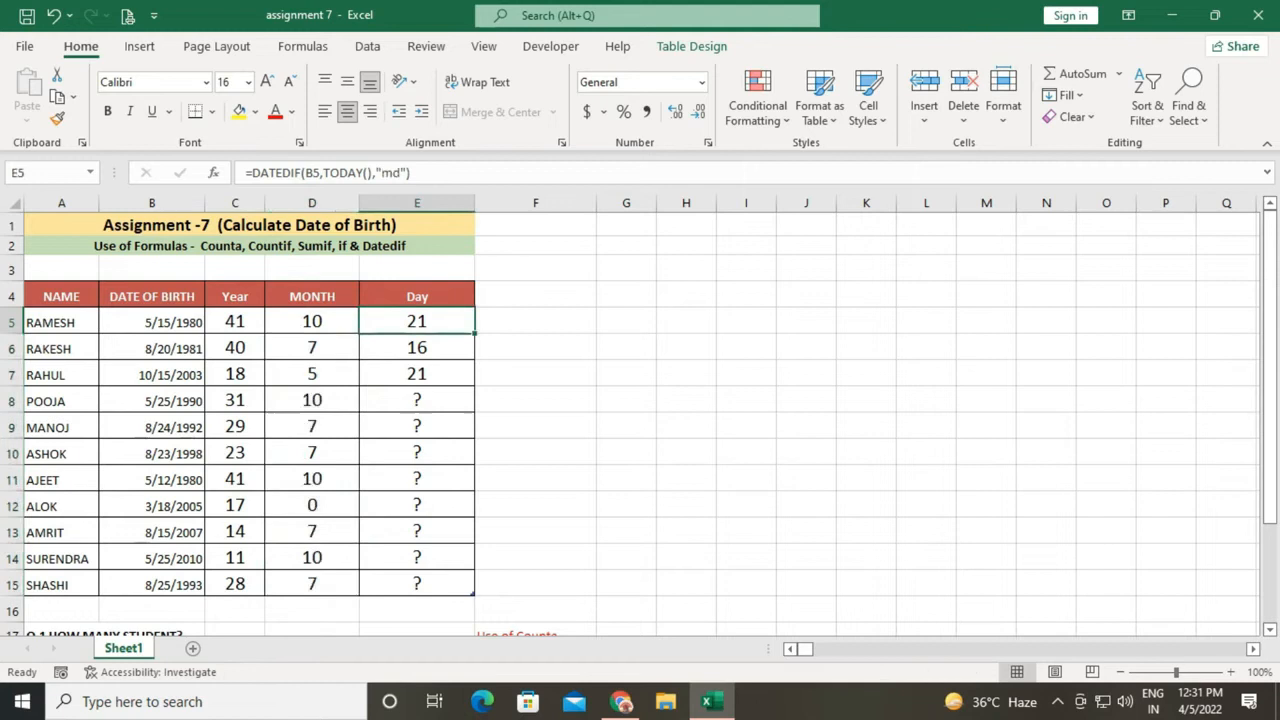
{"action": "left_click_drag", "start_coordinate": [475, 334], "coordinate": [474, 594]}
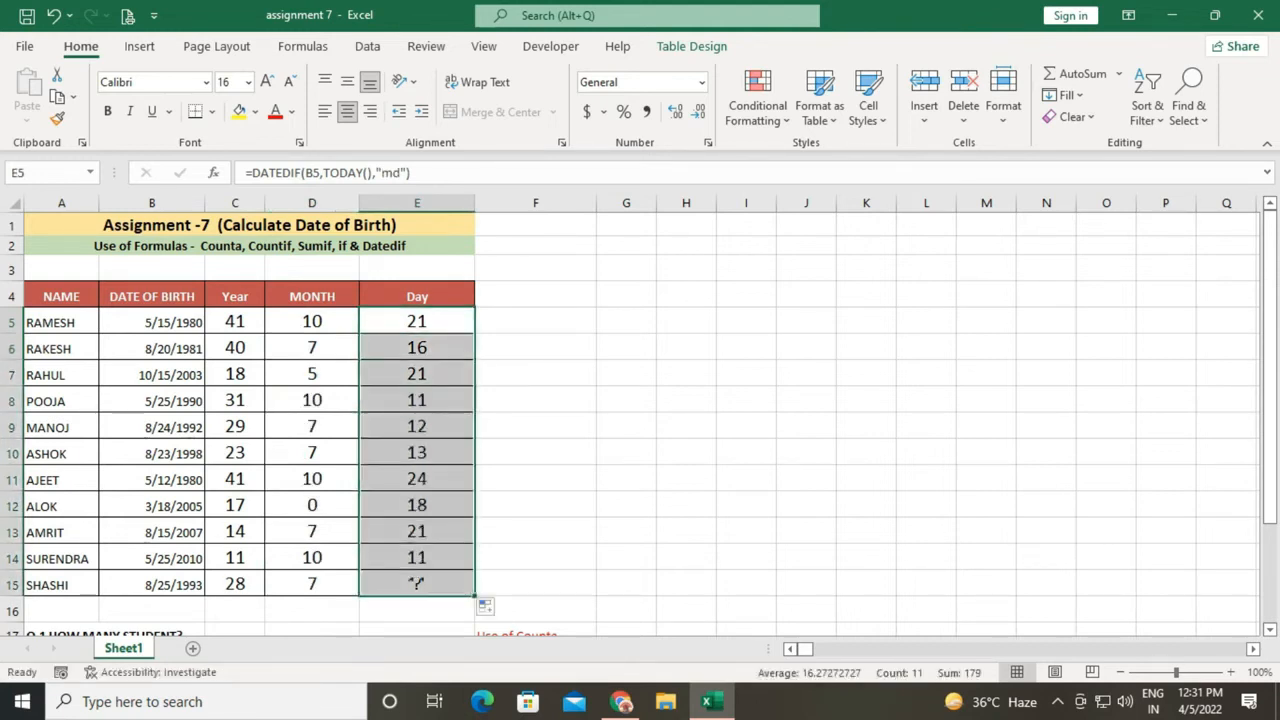
{"action": "left_click", "coordinate": [535, 558]}
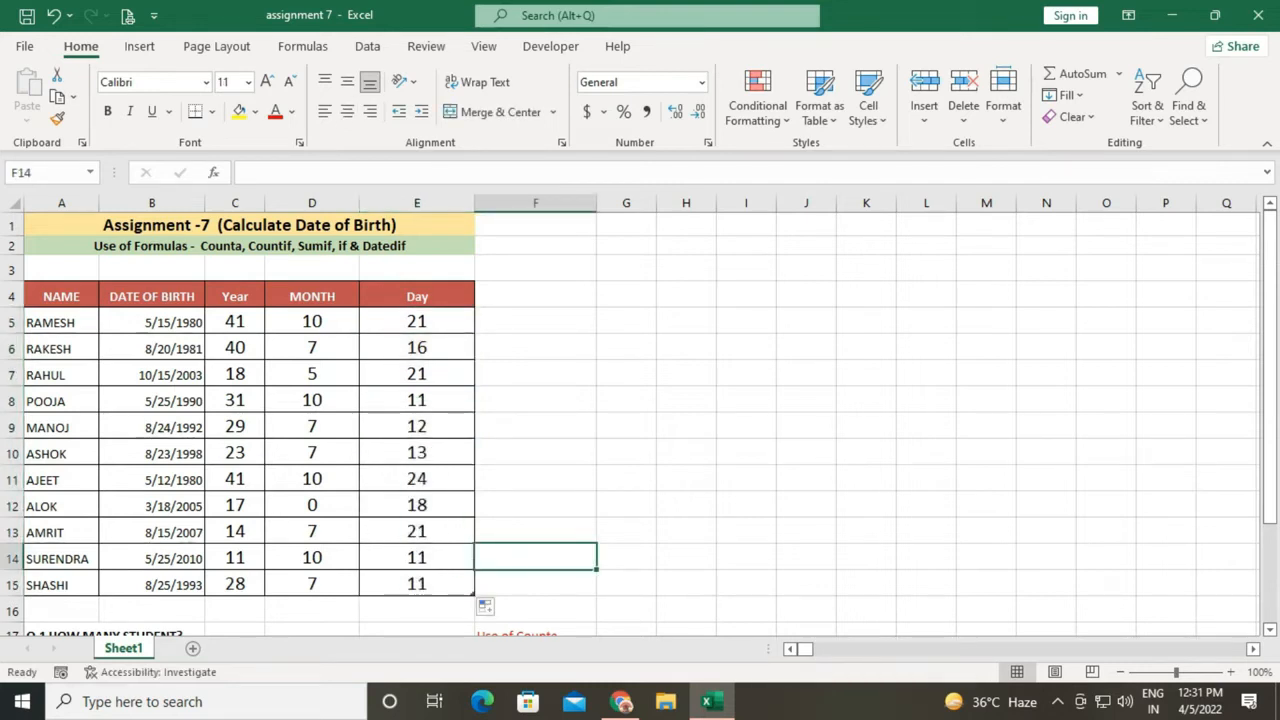
{"action": "left_click_drag", "start_coordinate": [1270, 300], "coordinate": [1270, 398]}
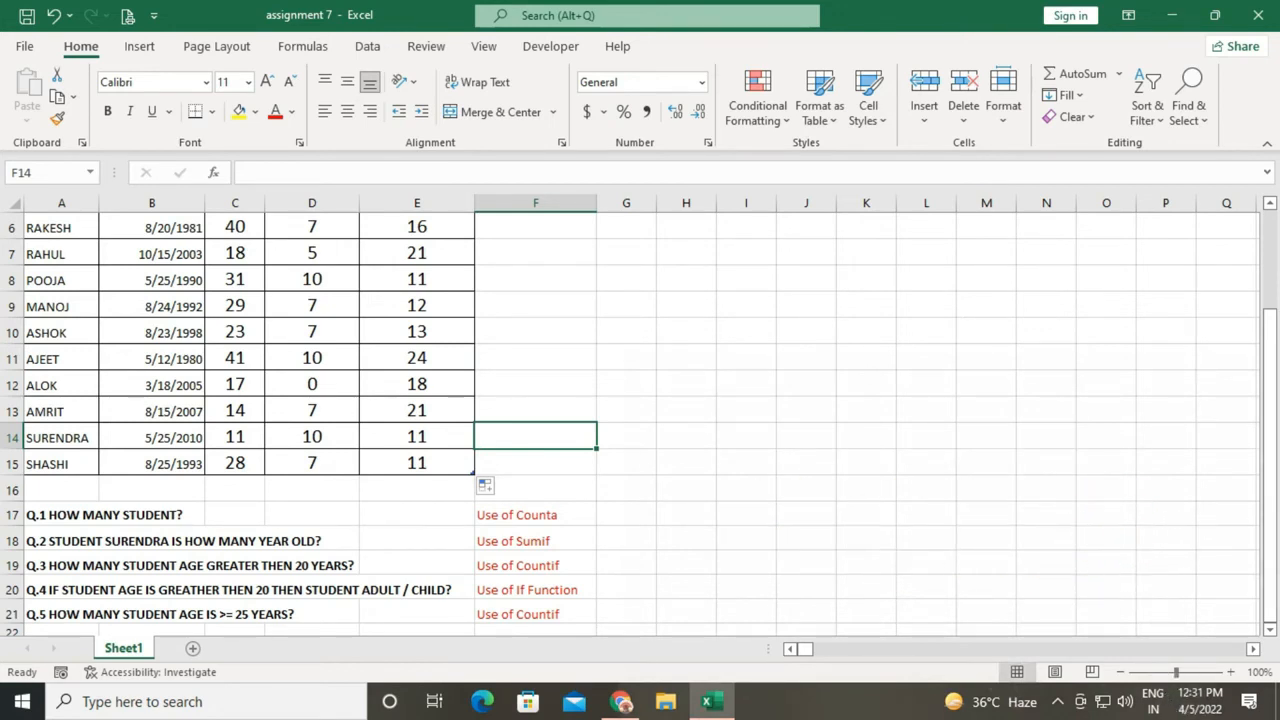
{"action": "scroll", "coordinate": [535, 347], "scroll_direction": "up", "scroll_amount": 2}
{"action": "left_click", "coordinate": [535, 347]}
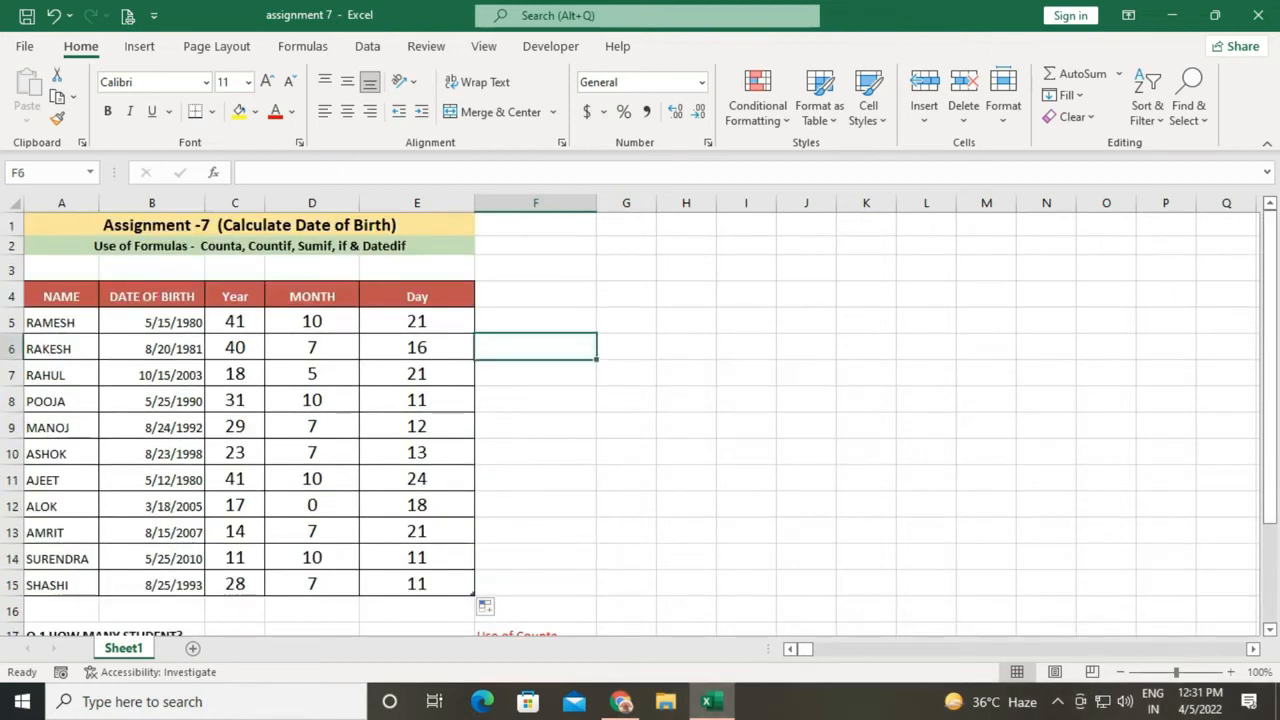
{"action": "type", "text": "="}
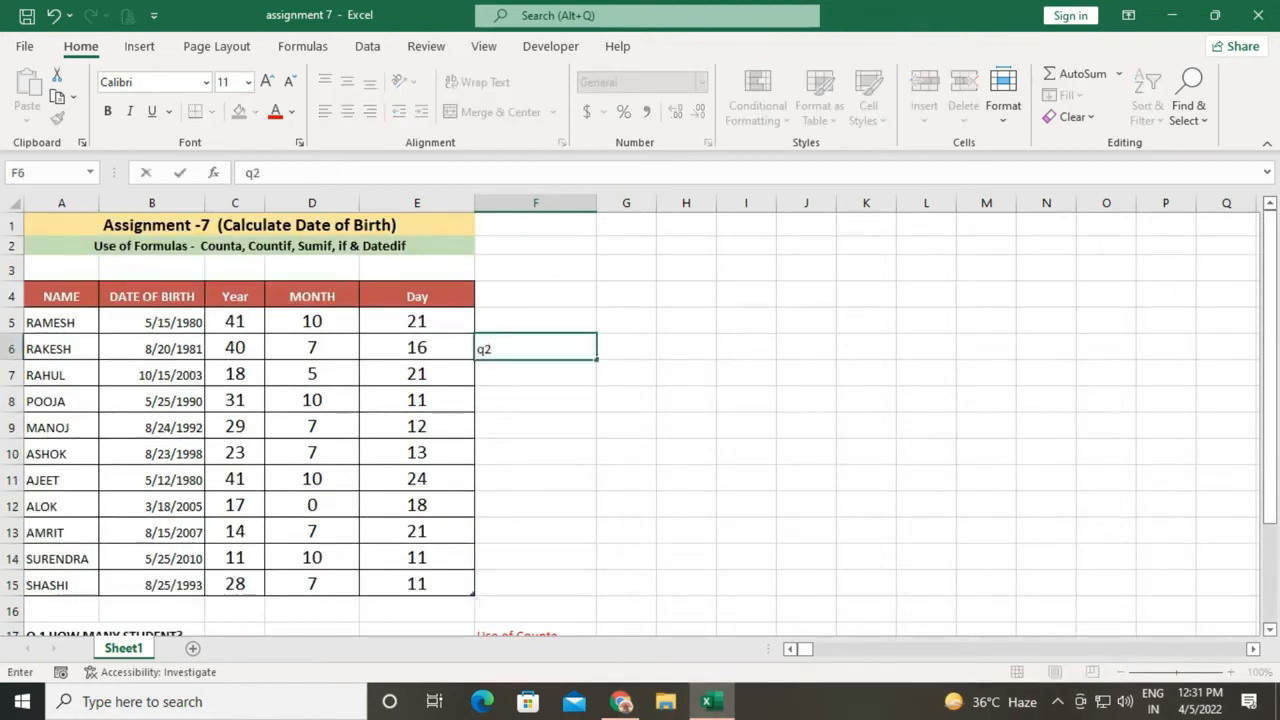
{"action": "key", "text": "BackSpace"}
Step: Enter the label Q2 in cell G6 beside the table
{"action": "left_click", "coordinate": [626, 347]}
{"action": "type", "text": "Q2"}
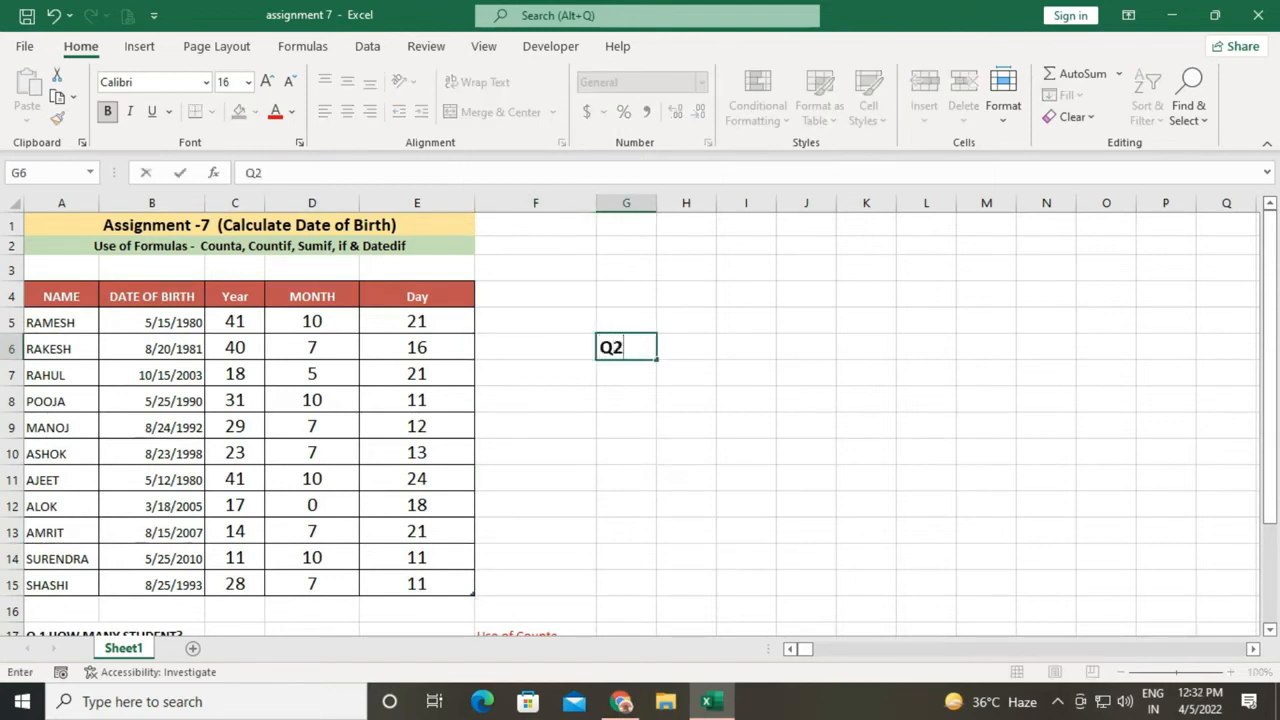
{"action": "key", "text": "Tab"}
Step: Enter a SUMIF formula in H6 that sums the Year column where the NAME column matches the student named in Q.2, including both header cells
{"action": "type", "text": "=I"}
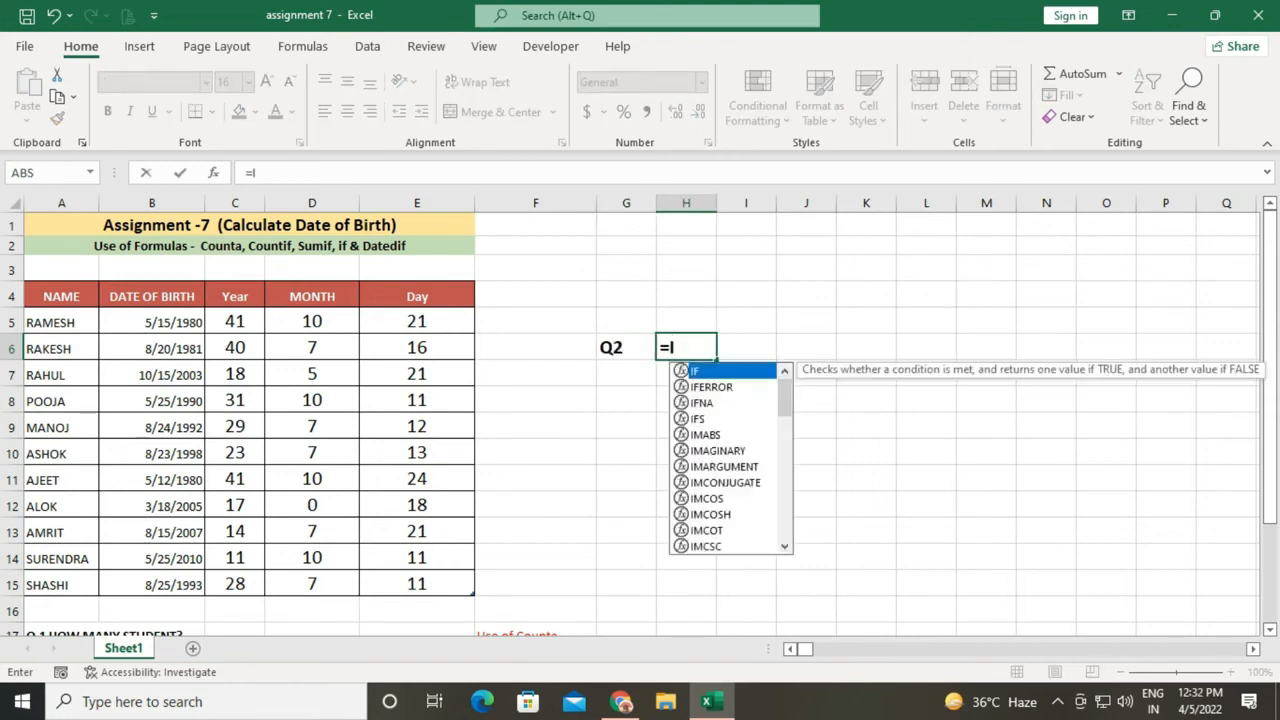
{"action": "key", "text": "BackSpace"}
{"action": "type", "text": "SUMIF"}
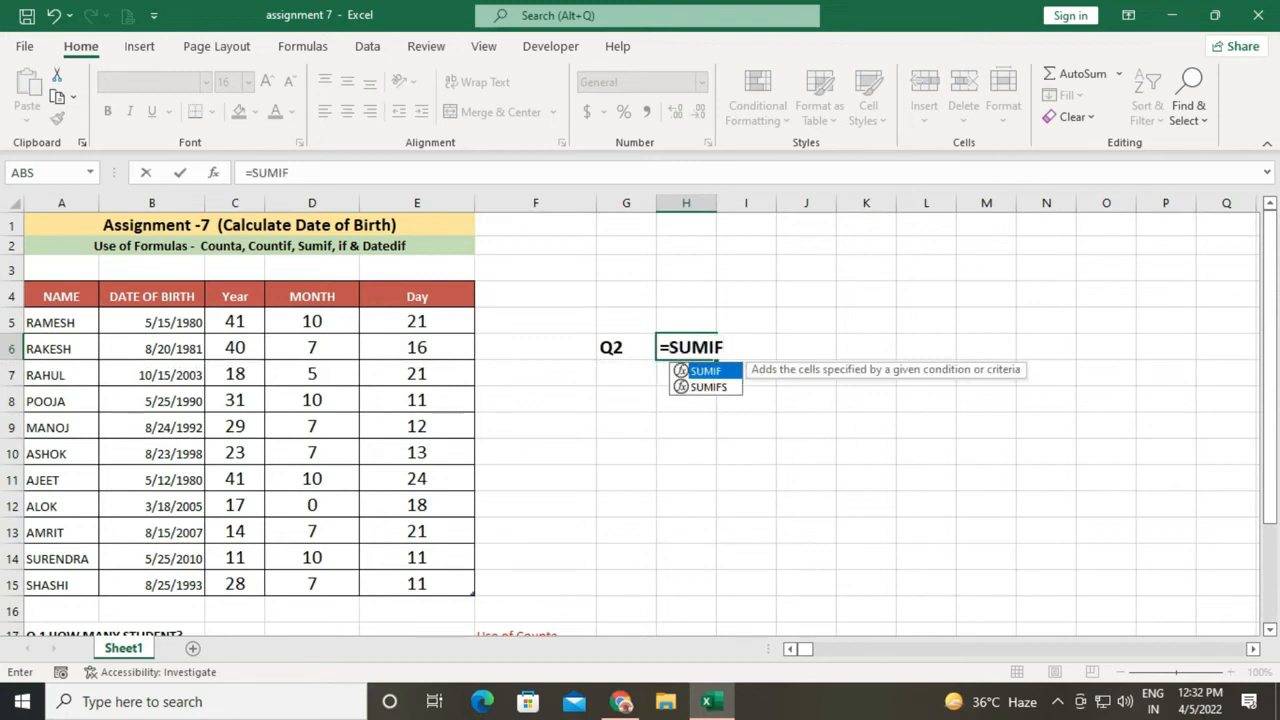
{"action": "type", "text": "("}
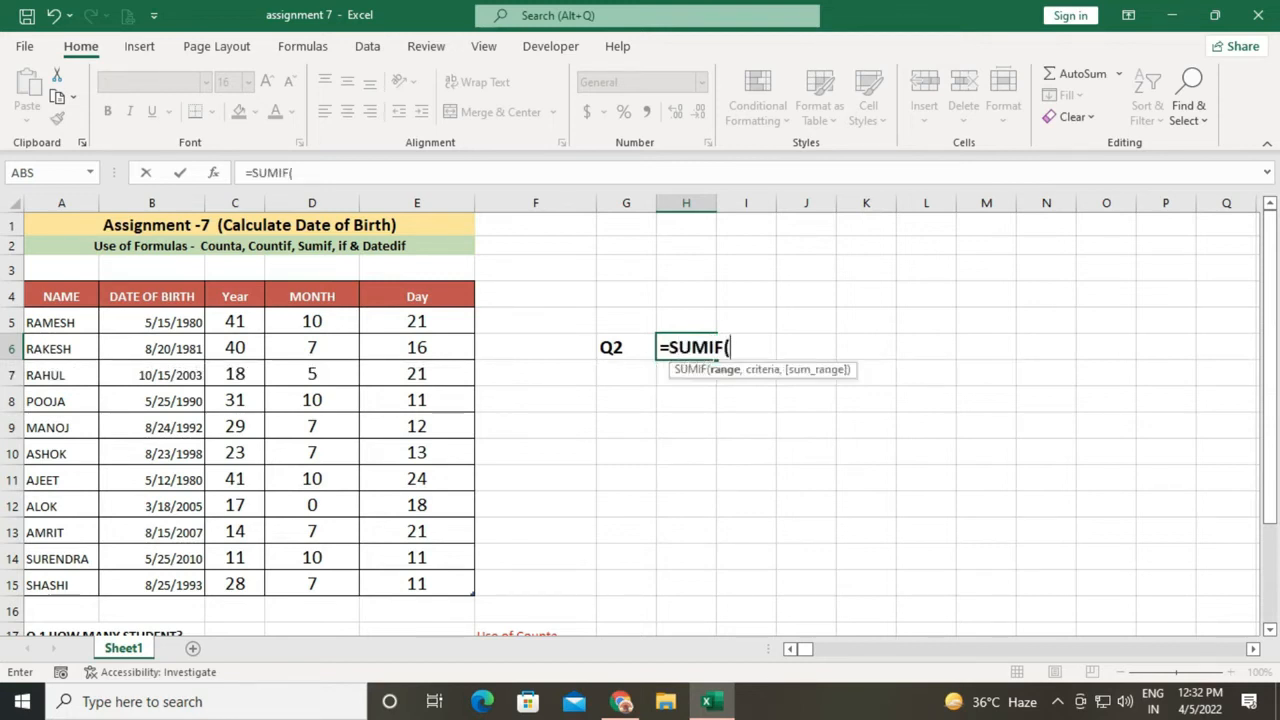
{"action": "left_click_drag", "start_coordinate": [80, 296], "coordinate": [90, 584]}
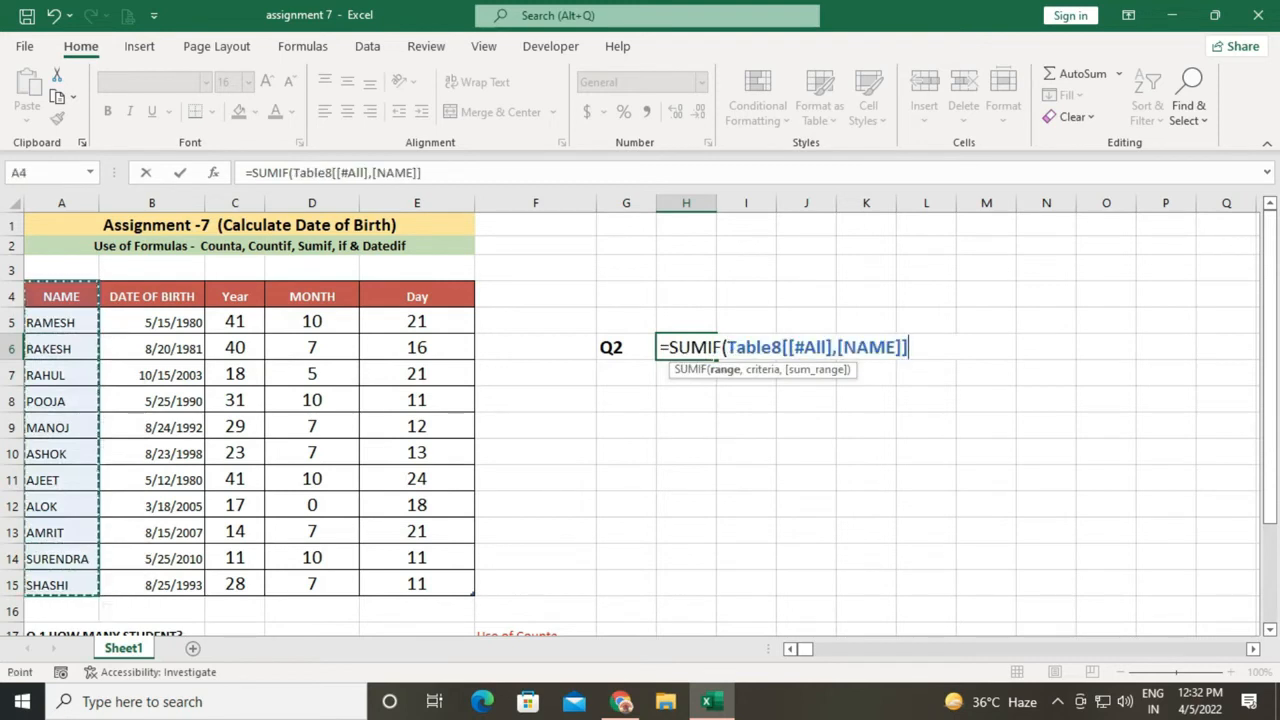
{"action": "type", "text": ","}
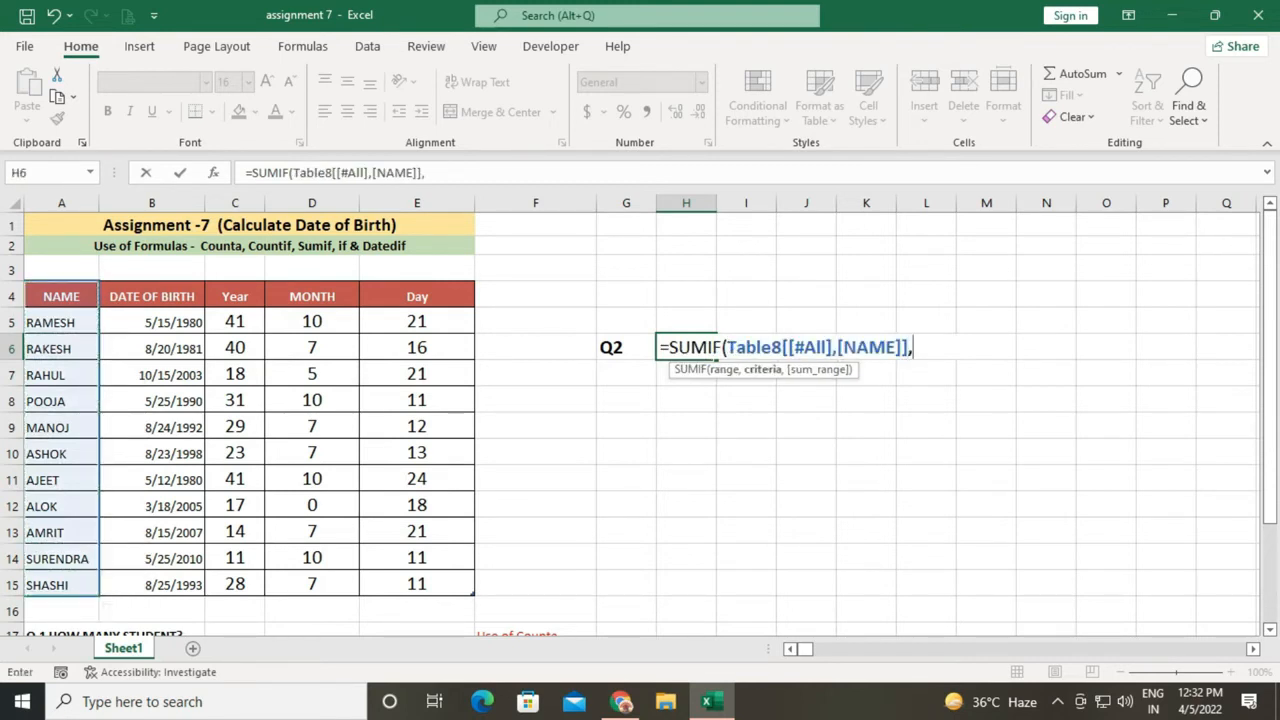
{"action": "type", "text": "\"SURENDRA"}
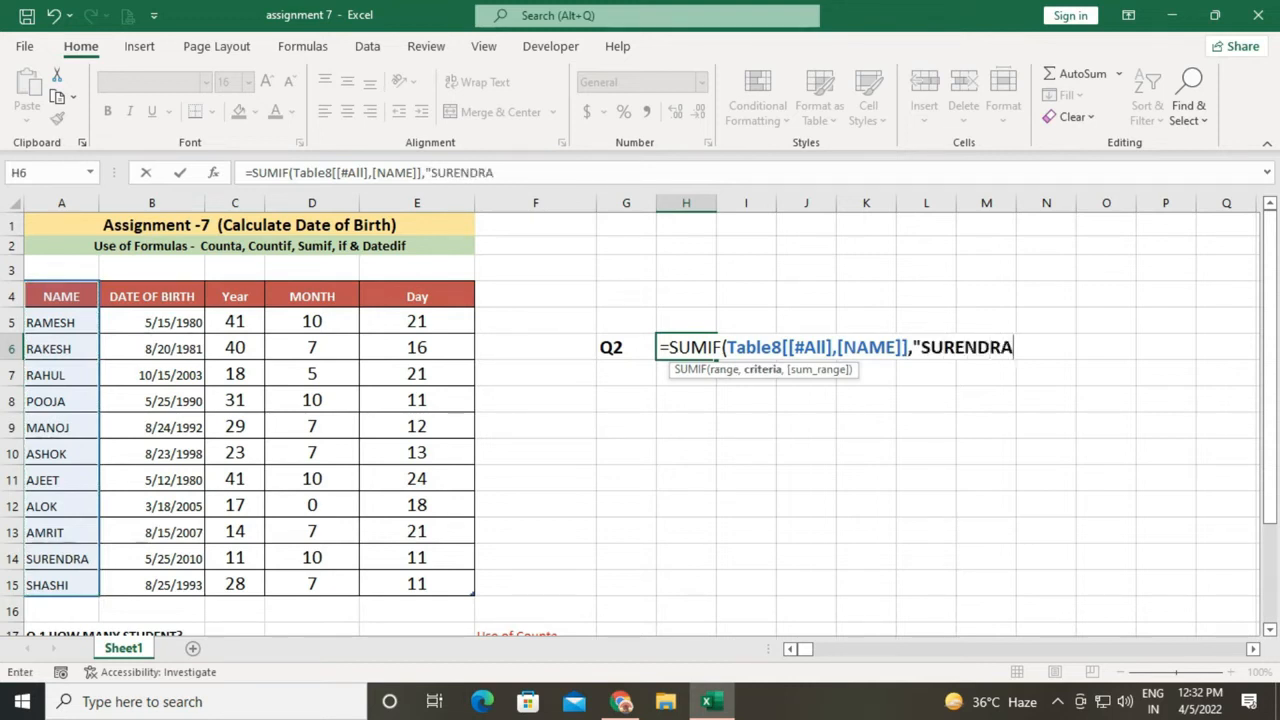
{"action": "type", "text": "\","}
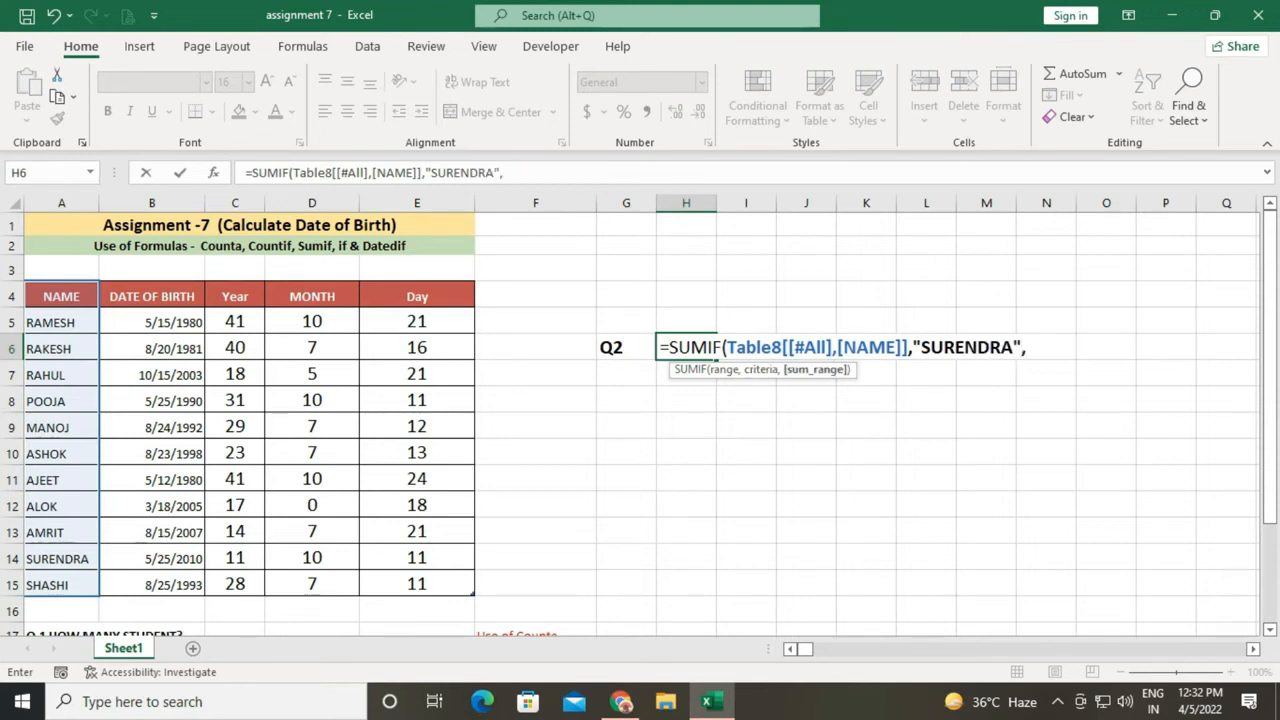
{"action": "left_click", "coordinate": [235, 296]}
{"action": "left_click_drag", "start_coordinate": [258, 336], "coordinate": [250, 586]}
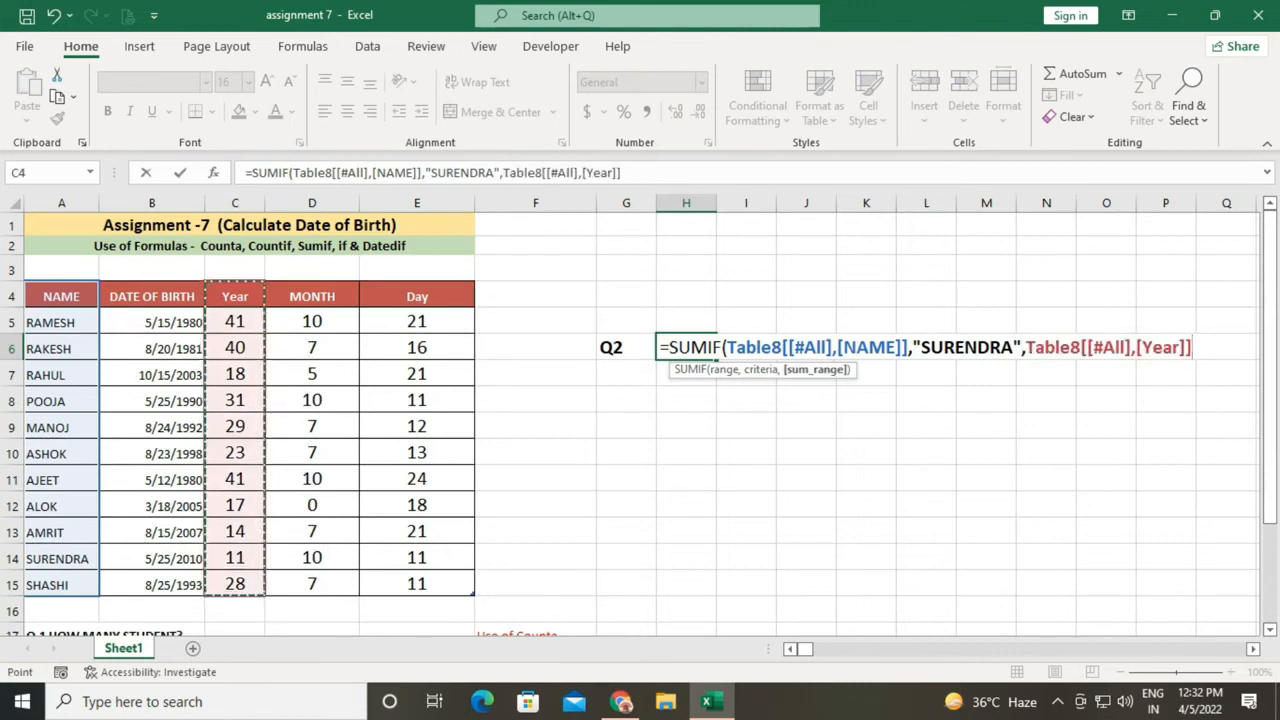
{"action": "type", "text": ")"}
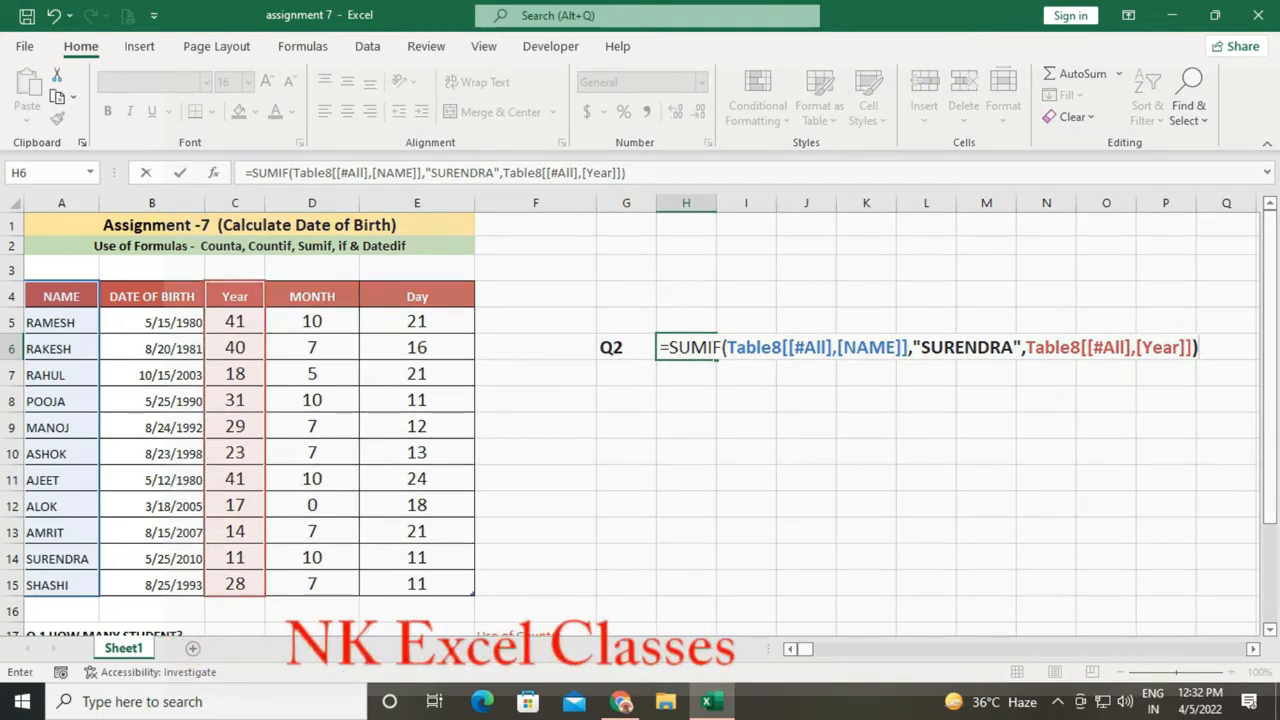
{"action": "key", "text": "Return"}
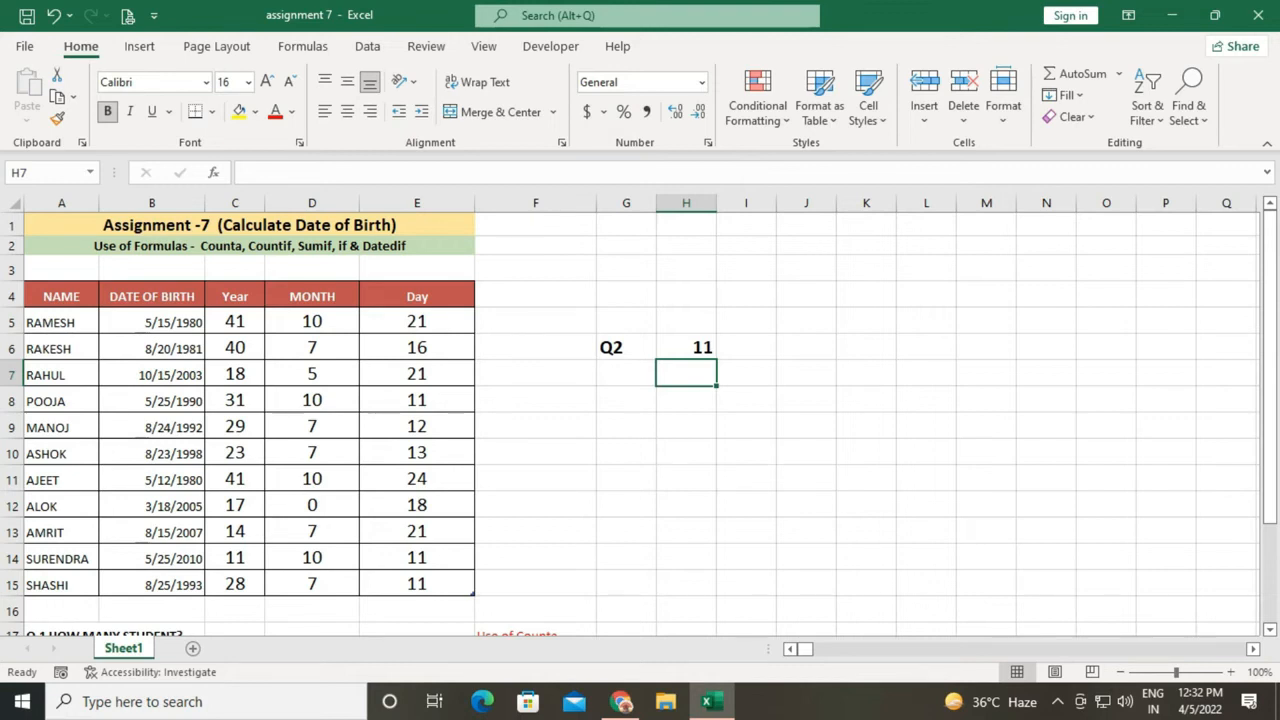
Step: Check the questions below the table and enter the label Q3 in cell G8
{"action": "scroll", "coordinate": [640, 420], "scroll_direction": "down", "scroll_amount": 2}
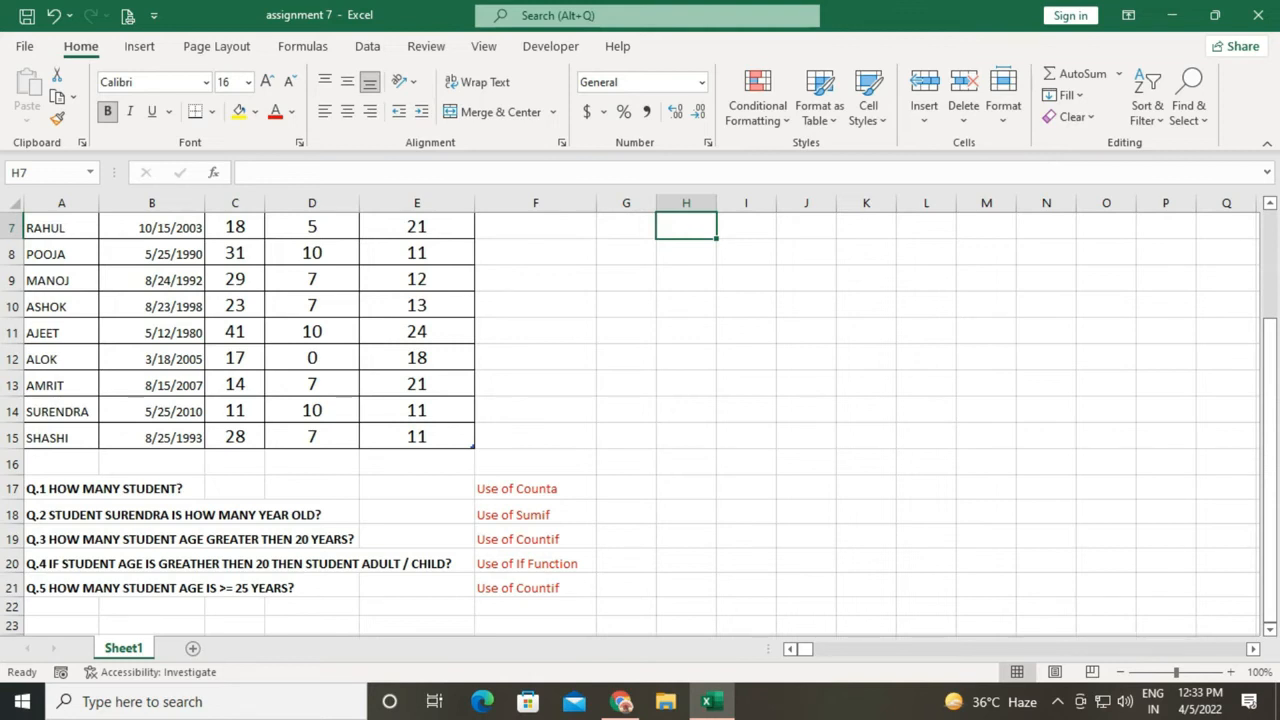
{"action": "scroll", "coordinate": [630, 424], "scroll_direction": "up", "scroll_amount": 2}
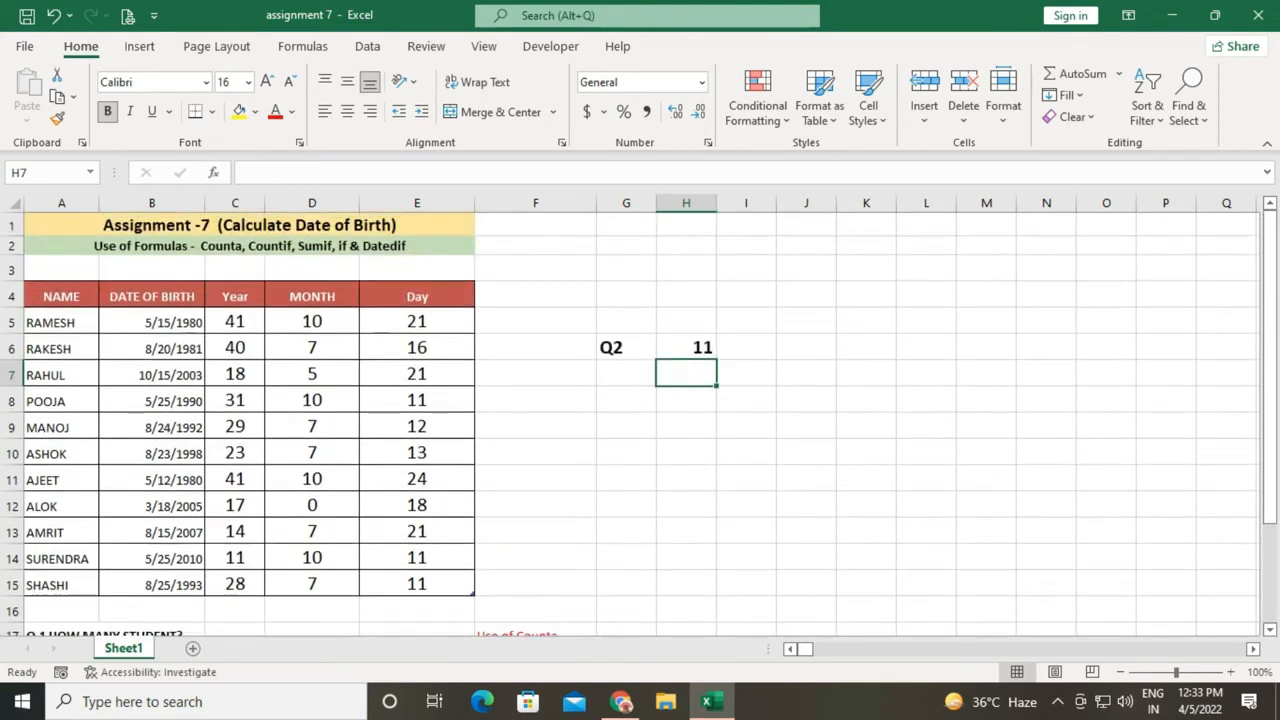
{"action": "left_click", "coordinate": [626, 400]}
{"action": "type", "text": "Q3"}
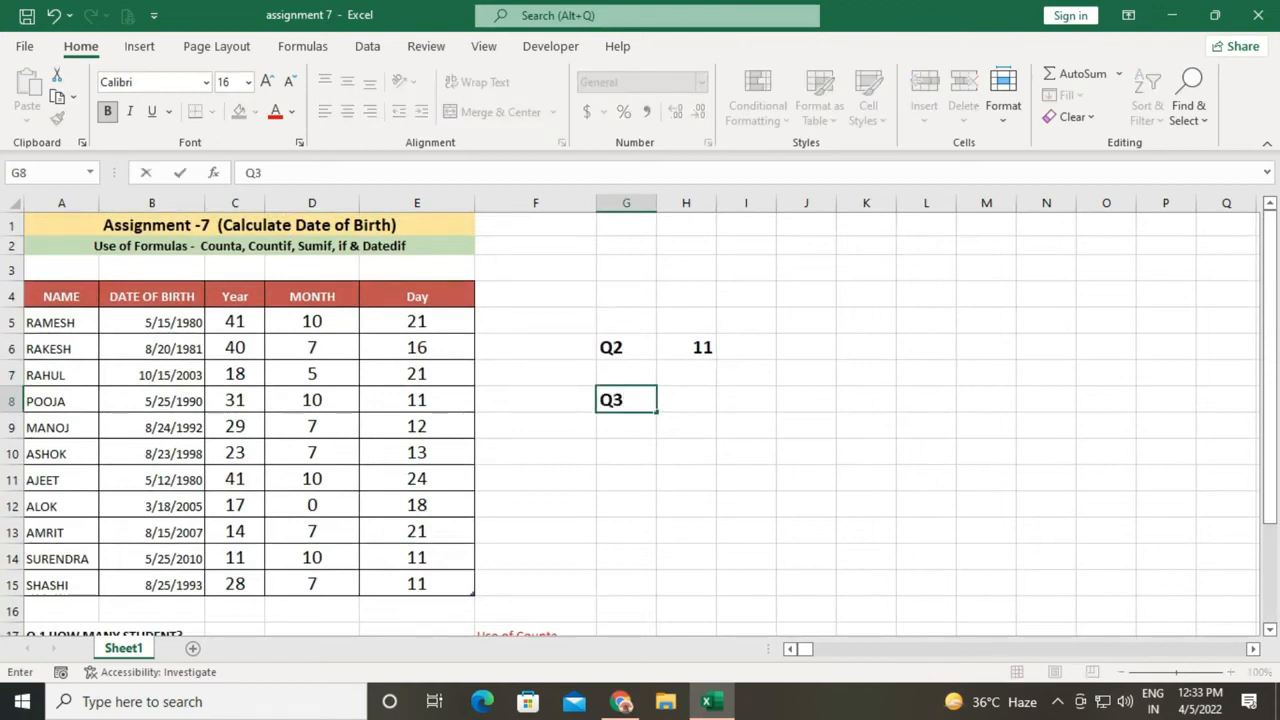
Step: Enter a COUNTIF formula in H8 over the whole Year column, including its header, with the criterion ">20"
{"action": "key", "text": "Tab"}
{"action": "type", "text": "=COUN"}
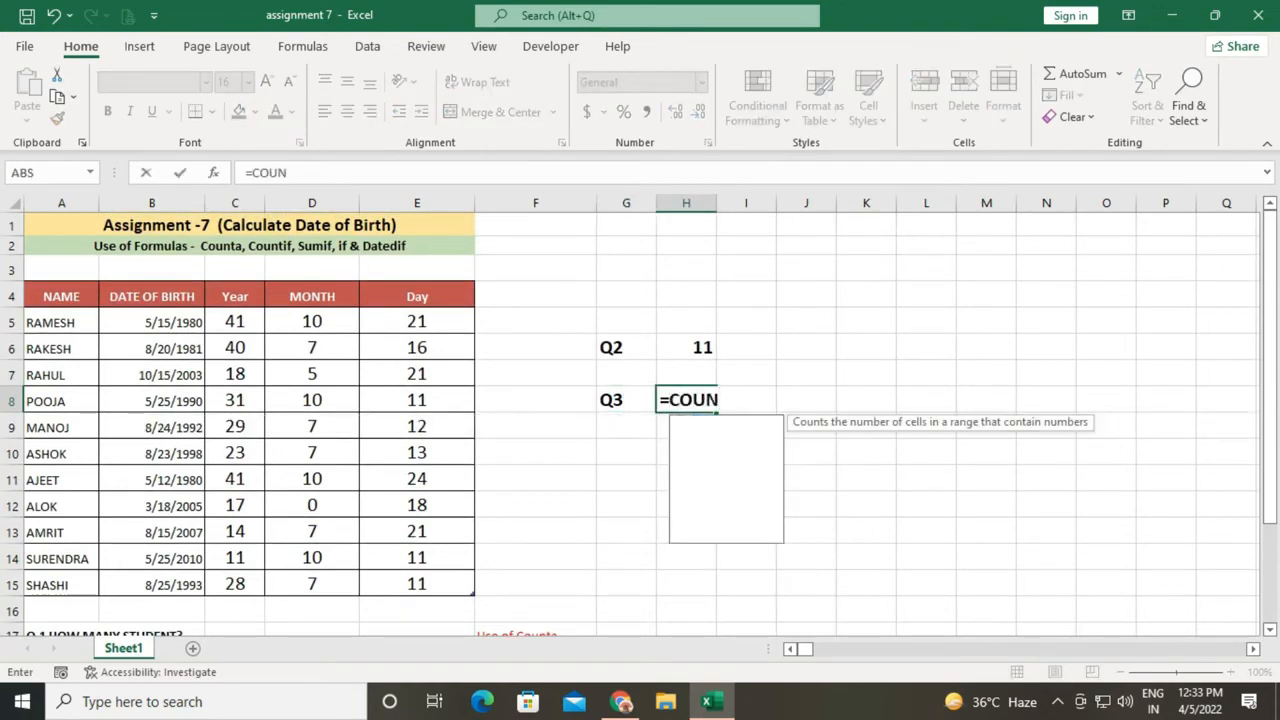
{"action": "type", "text": "TIF"}
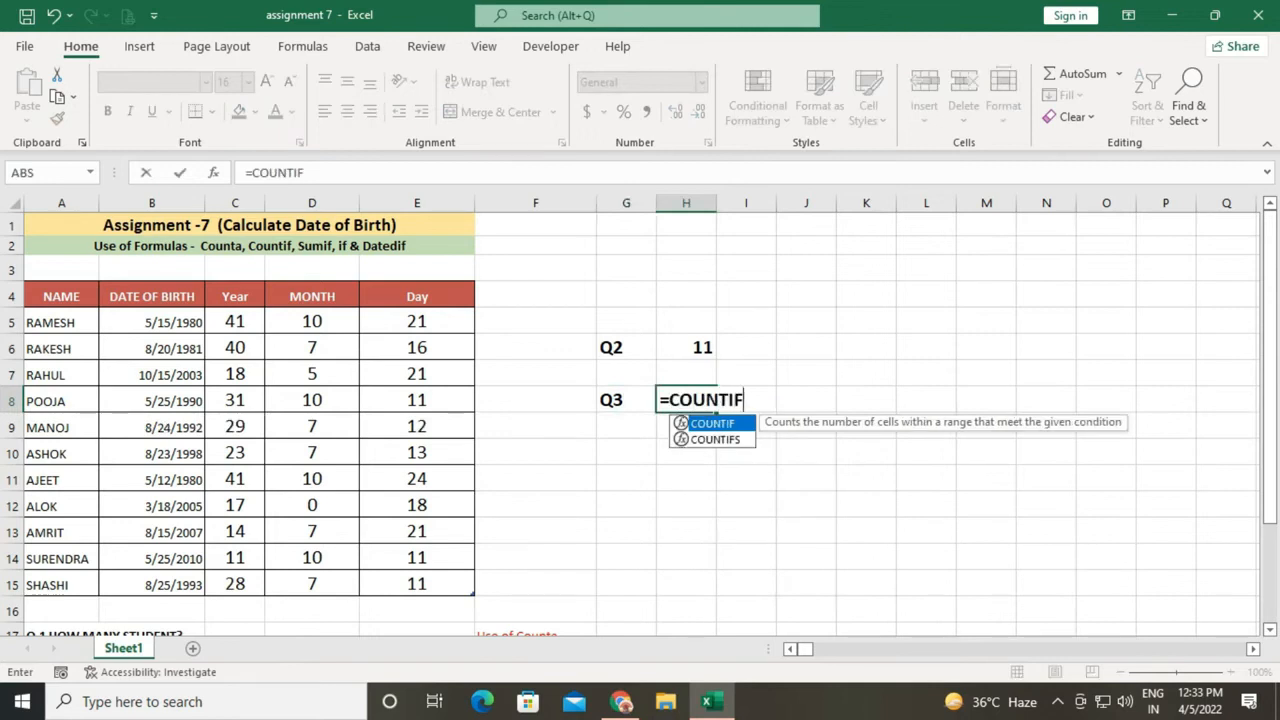
{"action": "type", "text": "("}
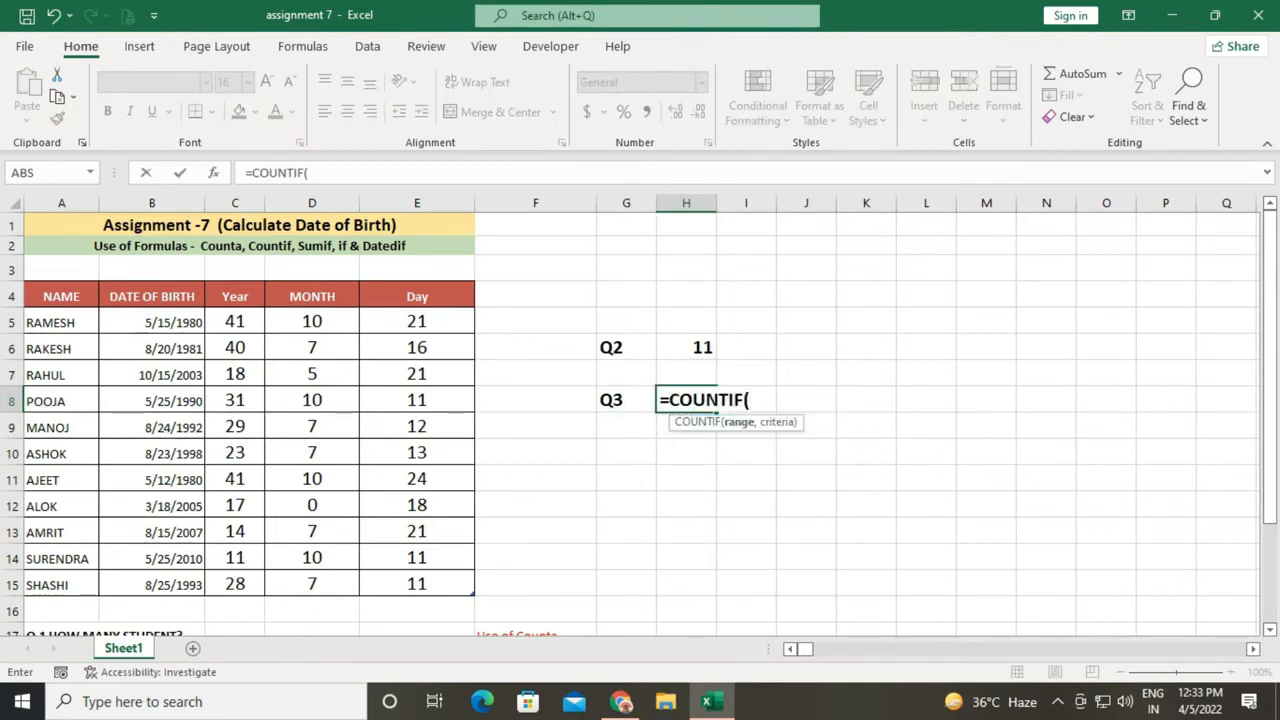
{"action": "left_click_drag", "start_coordinate": [235, 296], "coordinate": [235, 590]}
{"action": "type", "text": ",\""}
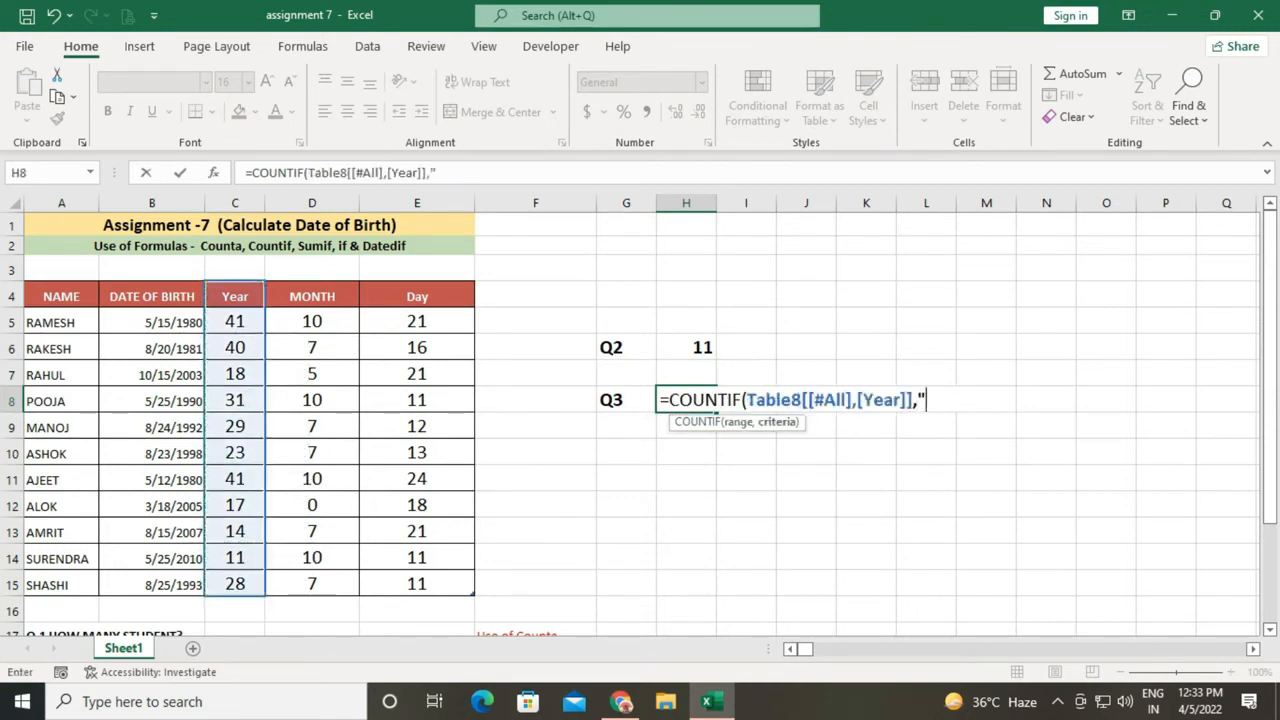
{"action": "type", "text": ">2 0\")"}
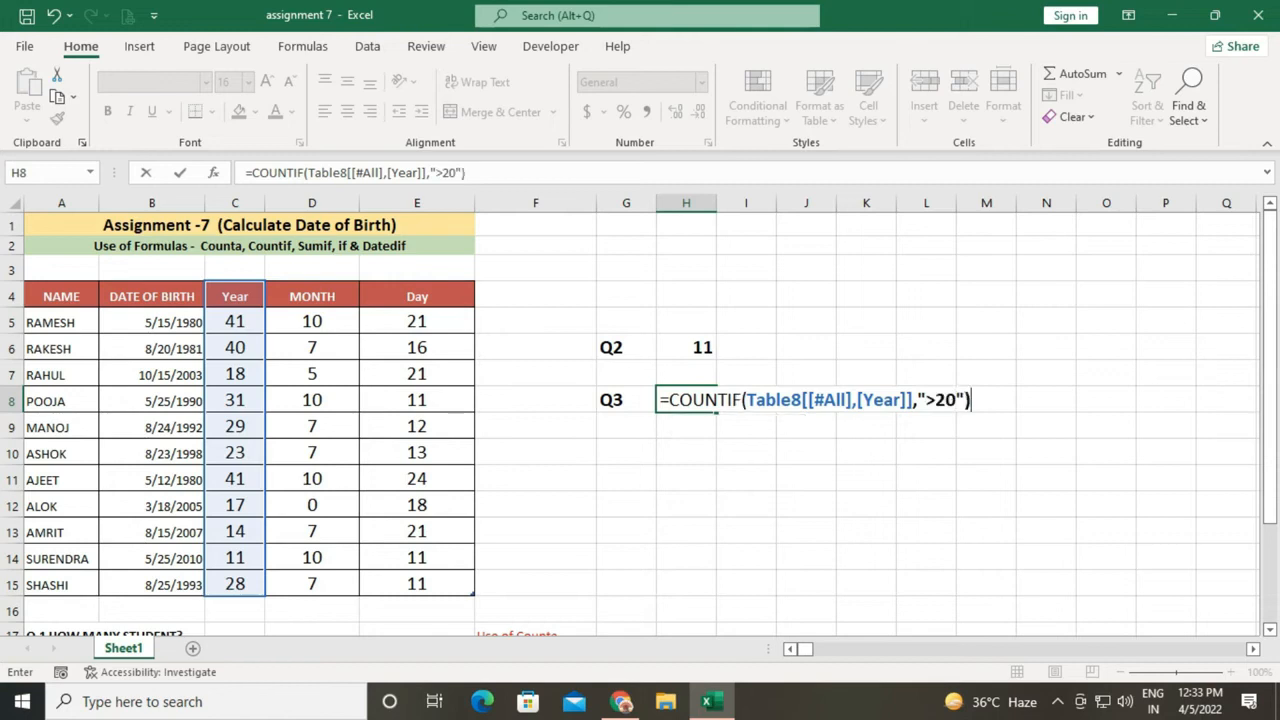
{"action": "key", "text": "Return"}
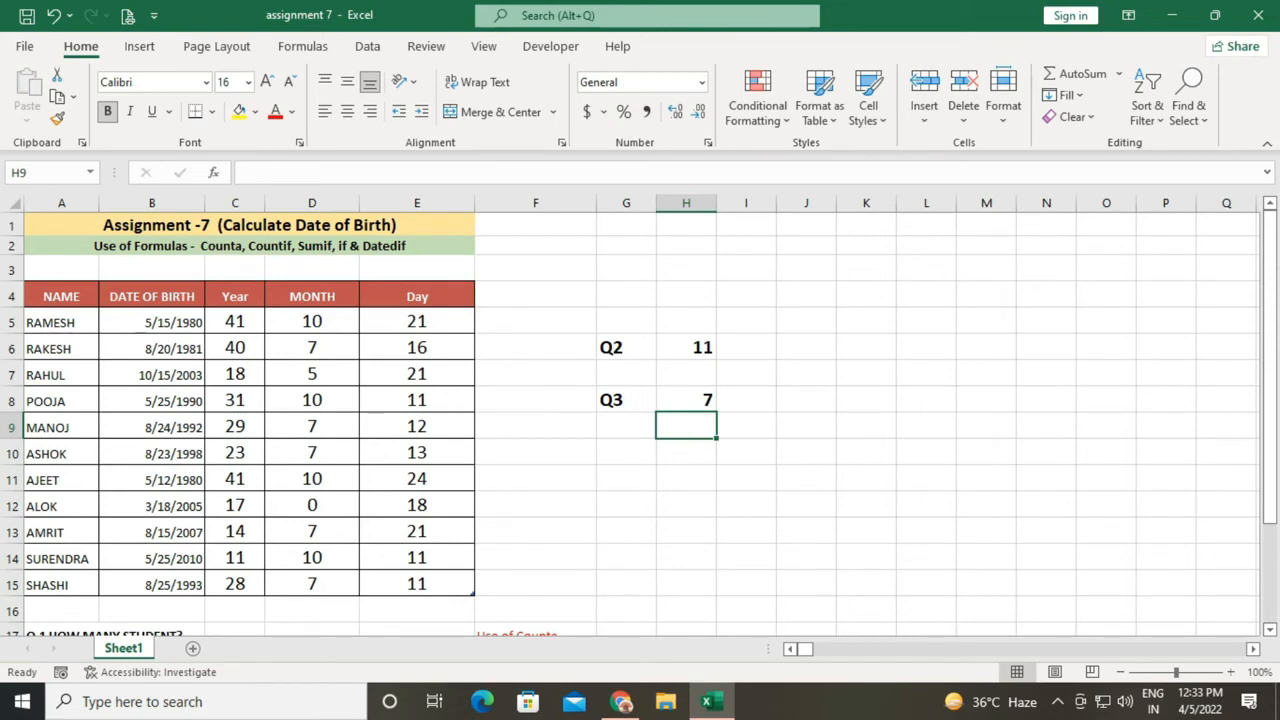
Step: Enter the label Q4 in cell G10 and the condition >20 beside it in H10
{"action": "scroll", "coordinate": [640, 420], "scroll_direction": "down", "scroll_amount": 2}
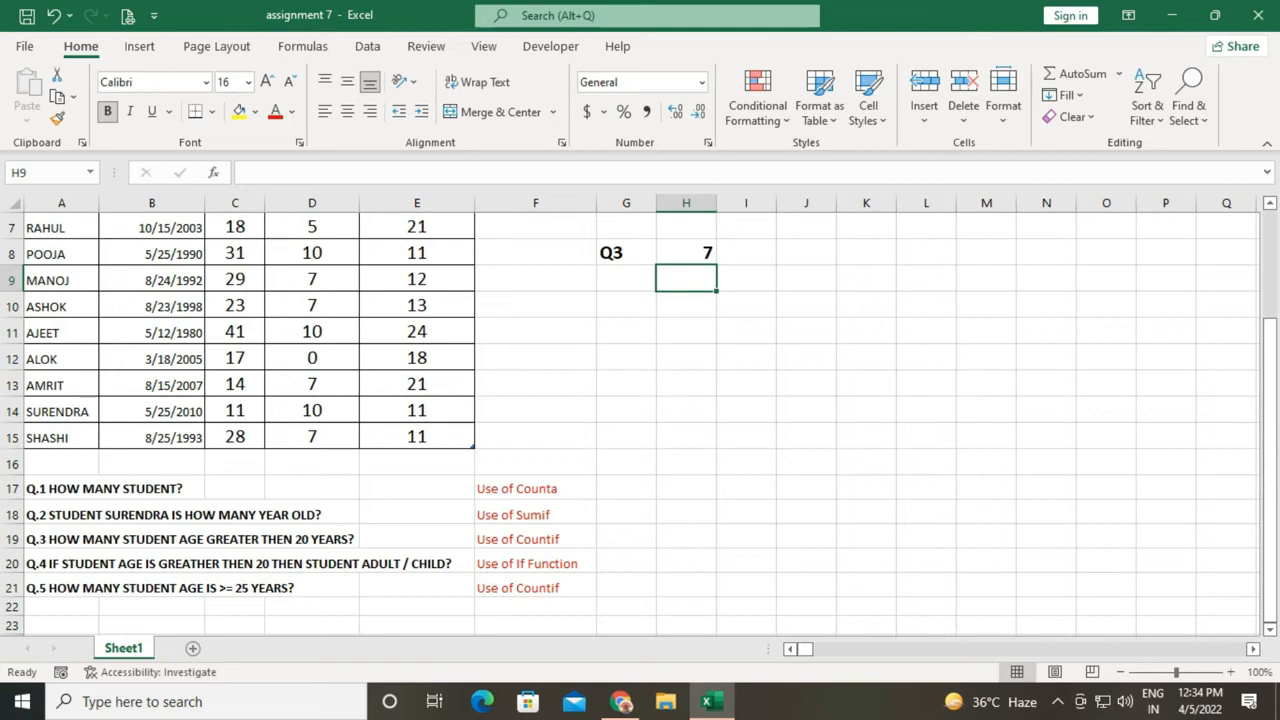
{"action": "left_click", "coordinate": [626, 305]}
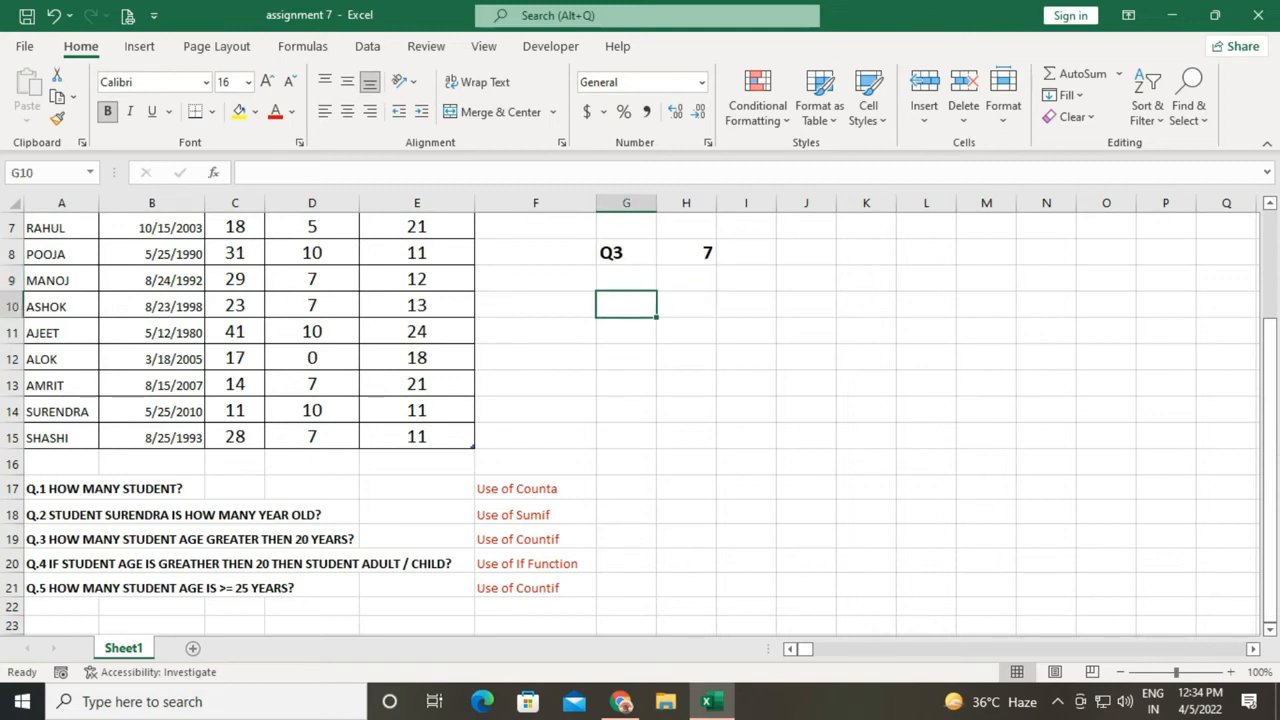
{"action": "type", "text": "Q4"}
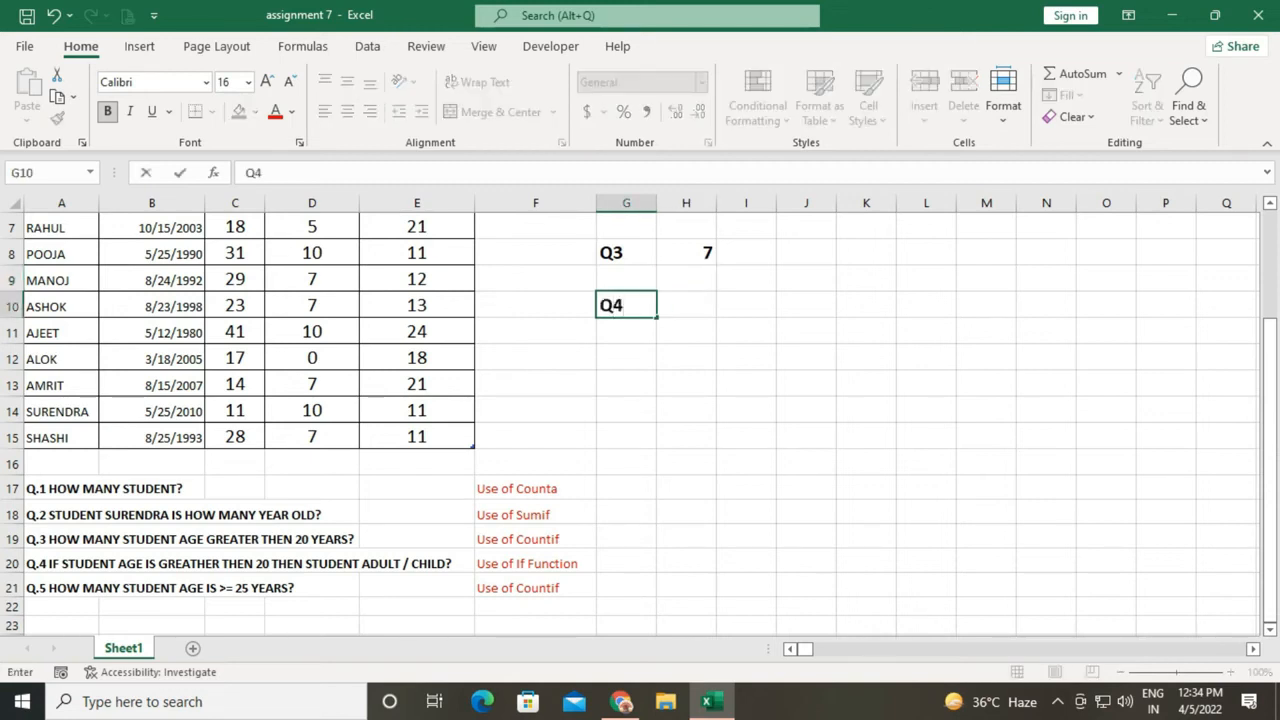
{"action": "key", "text": "Tab"}
{"action": "type", "text": ">20"}
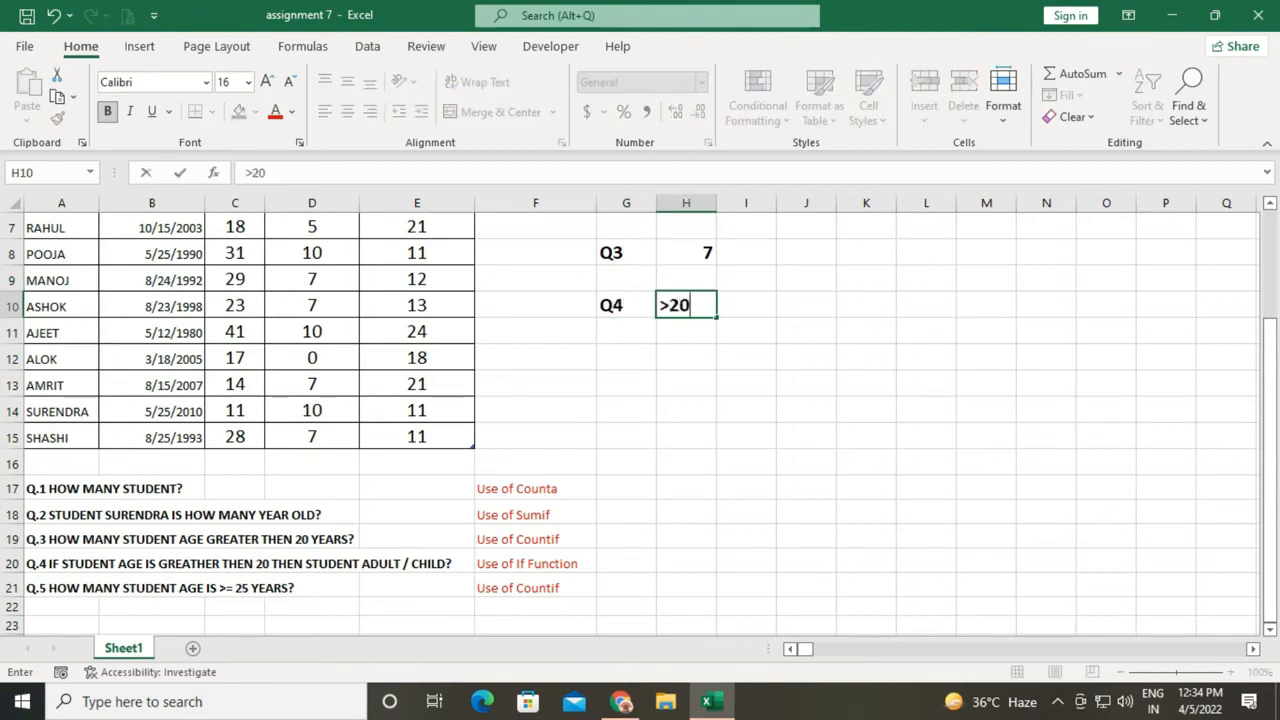
{"action": "key", "text": "Return"}
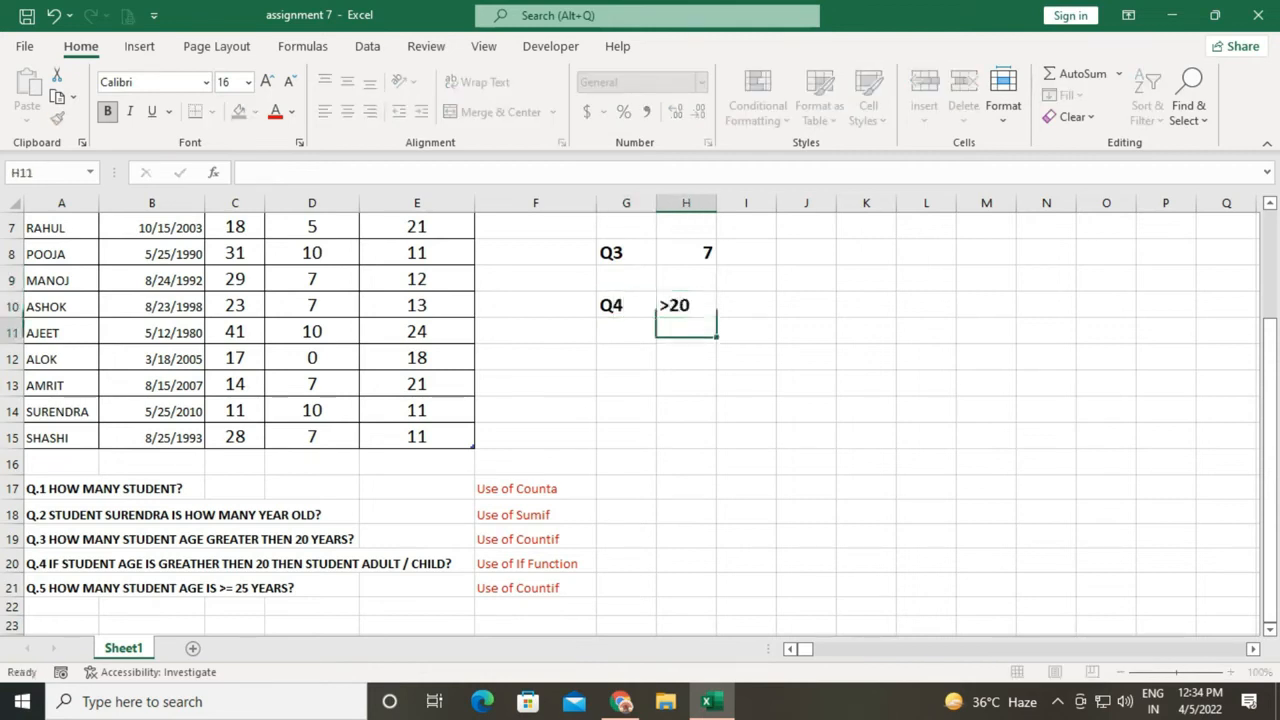
Step: Enter an IF formula in H11 that returns "ADULT" when C5 is greater than 20 and "CHILD" otherwise
{"action": "type", "text": "="}
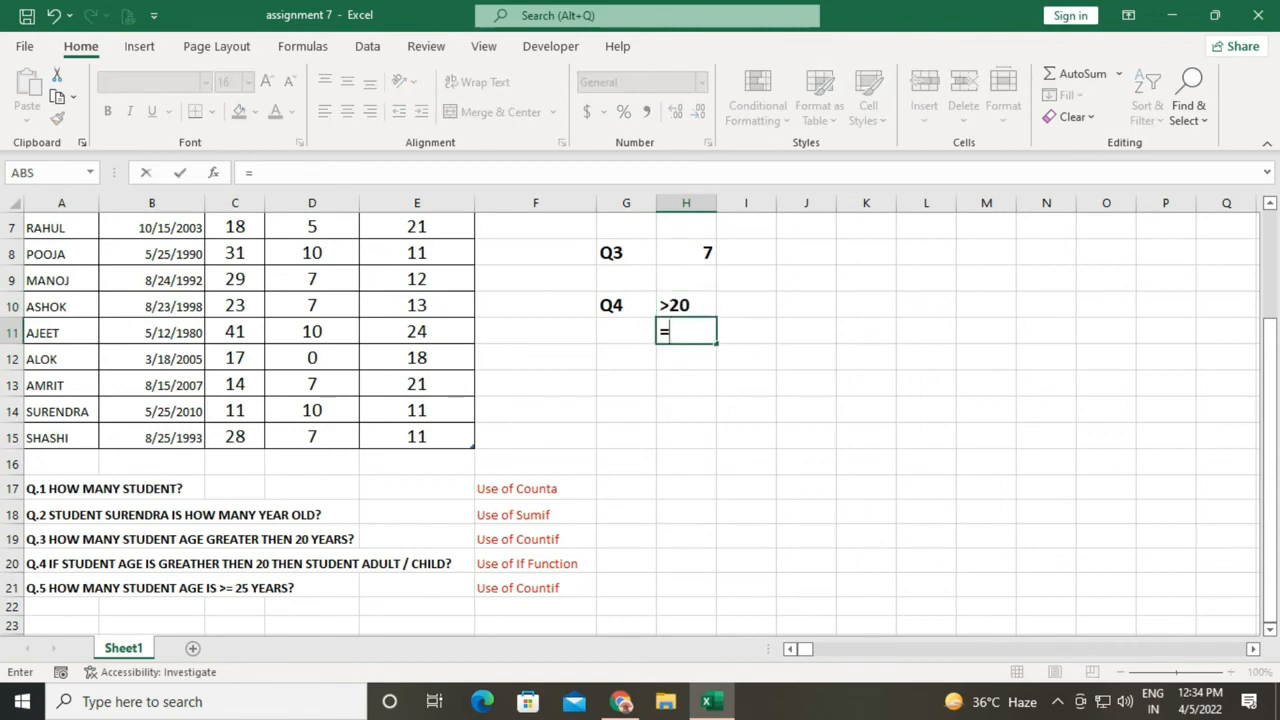
{"action": "type", "text": "IF"}
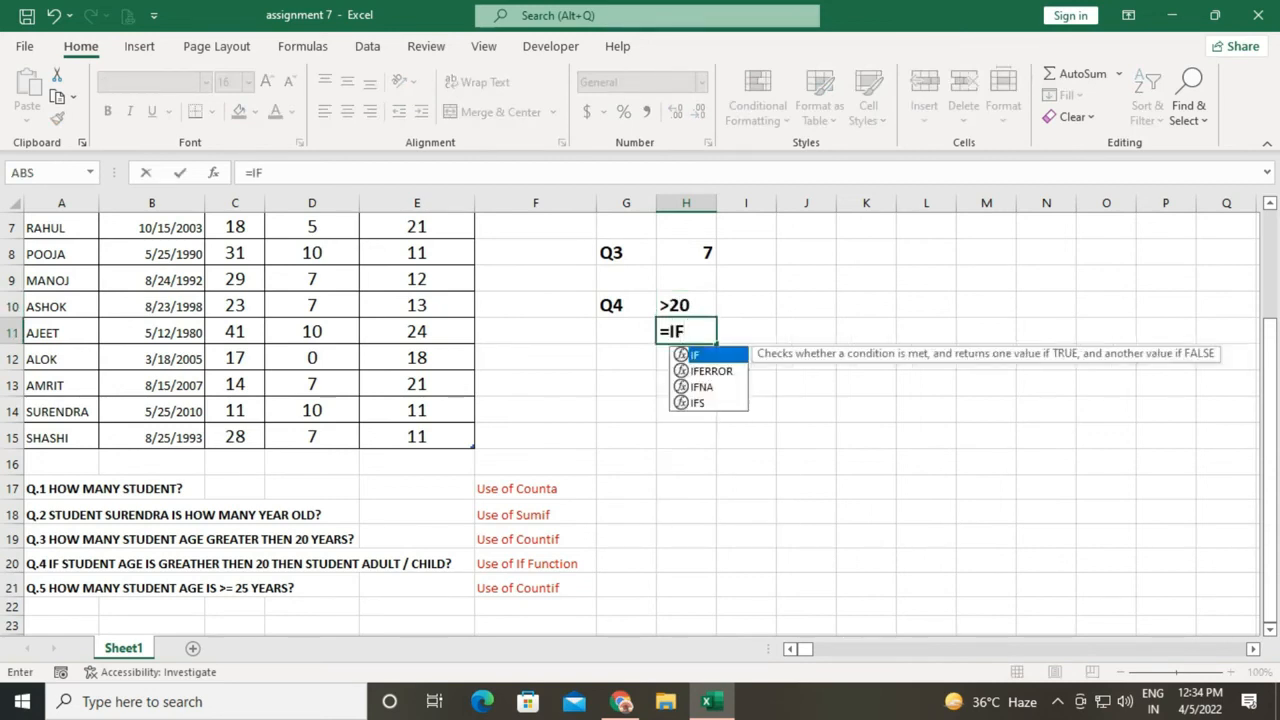
{"action": "type", "text": "("}
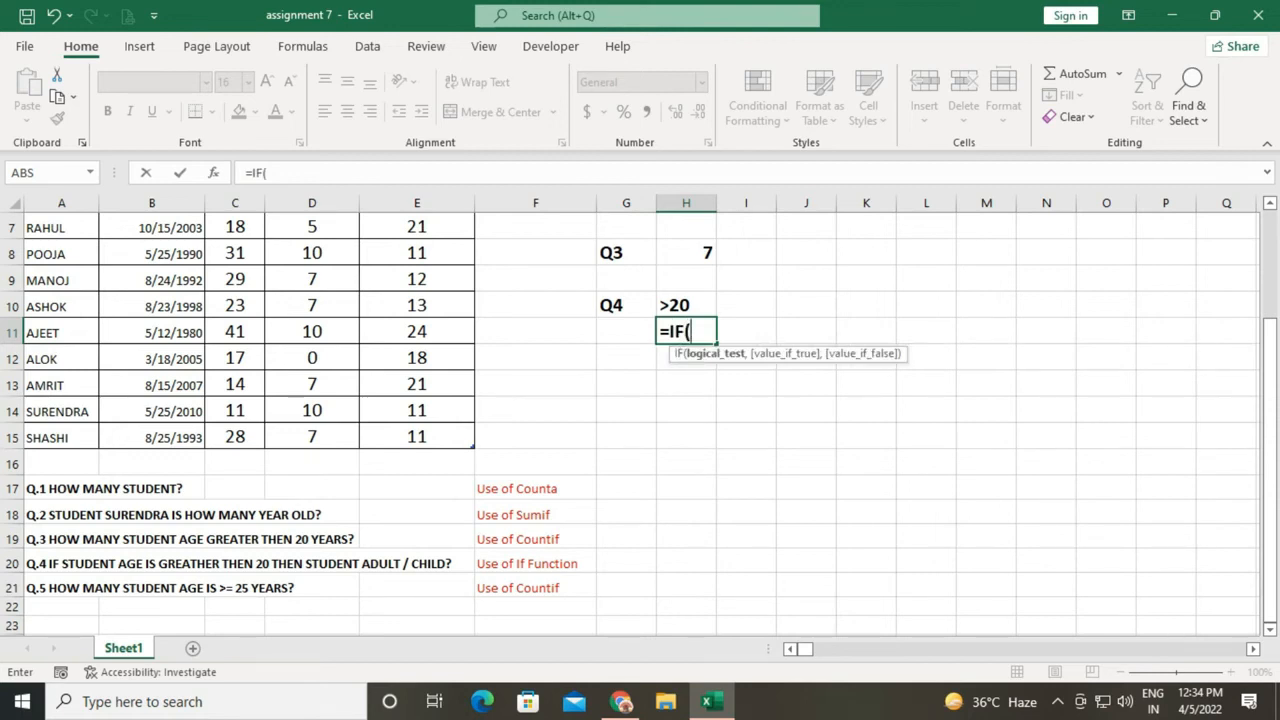
{"action": "scroll", "coordinate": [640, 420], "scroll_direction": "up", "scroll_amount": 2}
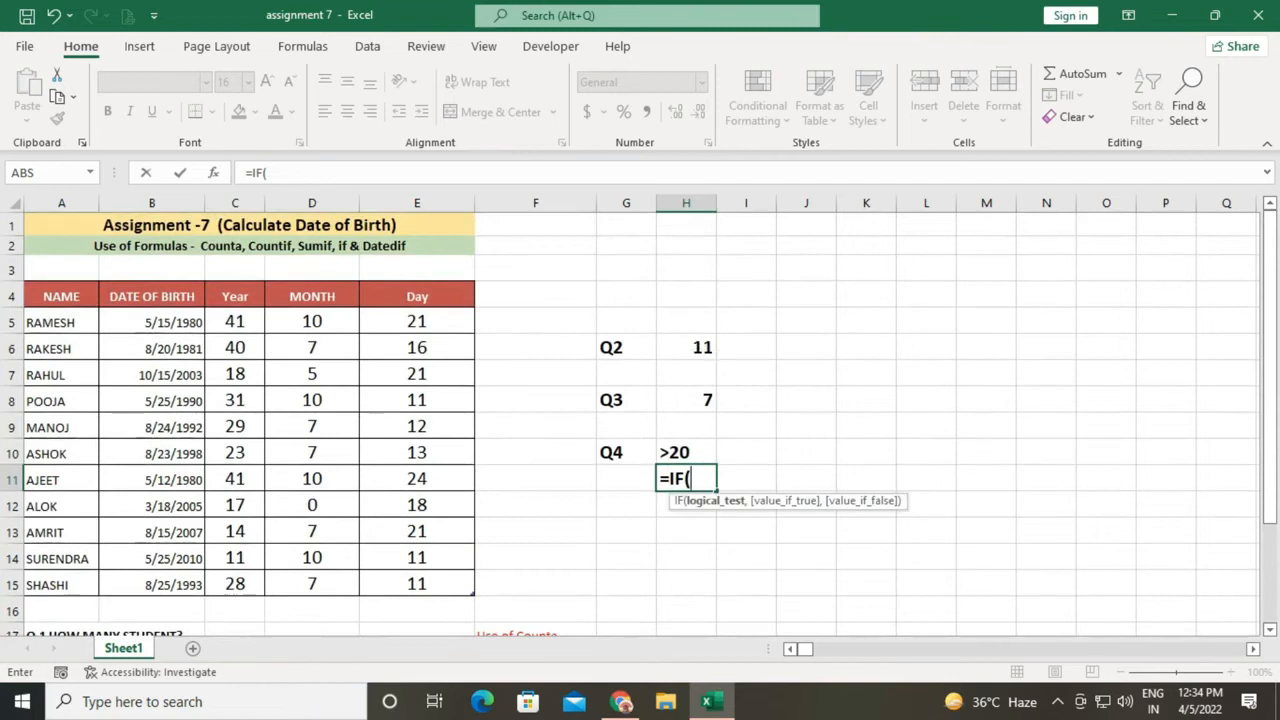
{"action": "left_click", "coordinate": [235, 321]}
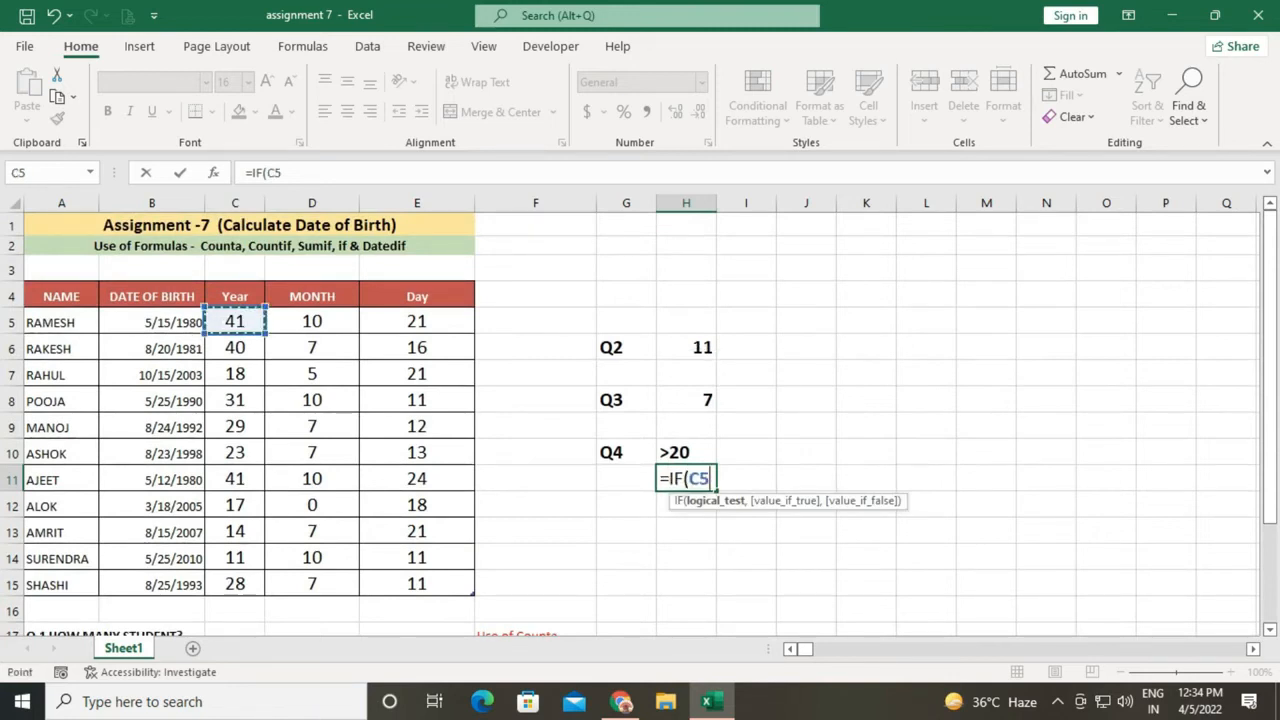
{"action": "type", "text": ">20,"}
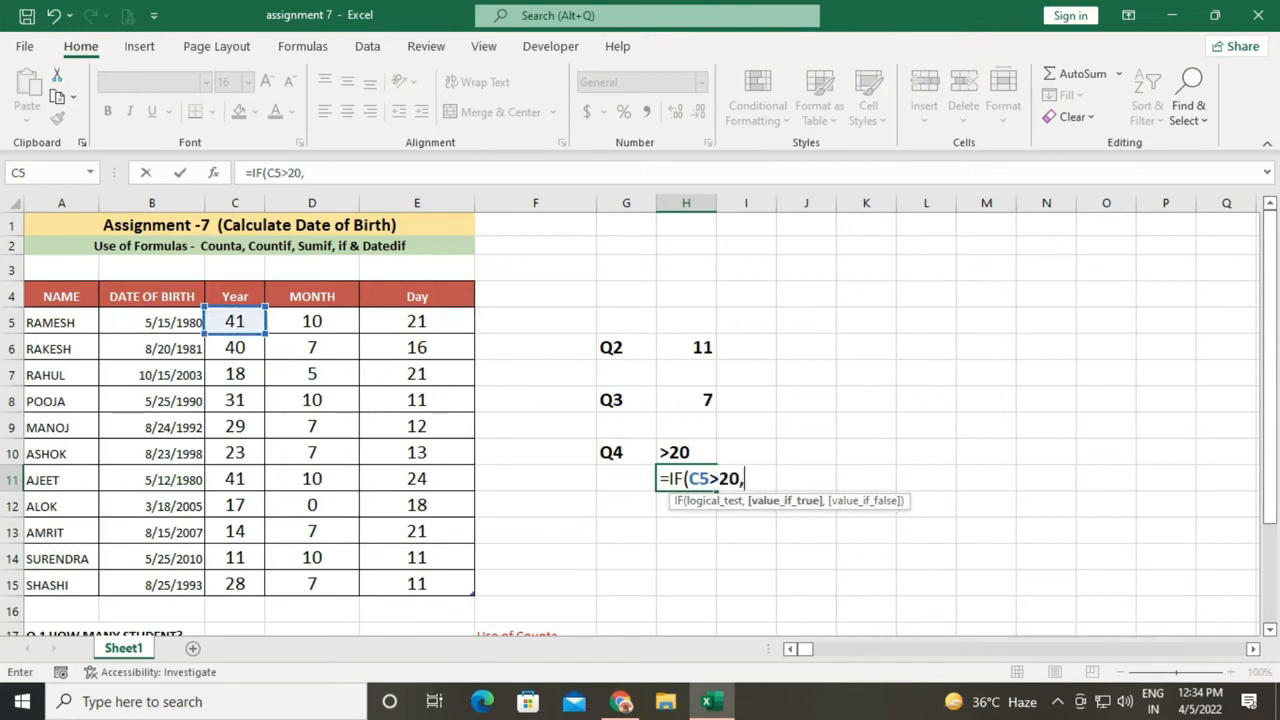
{"action": "type", "text": "\"ADULT"}
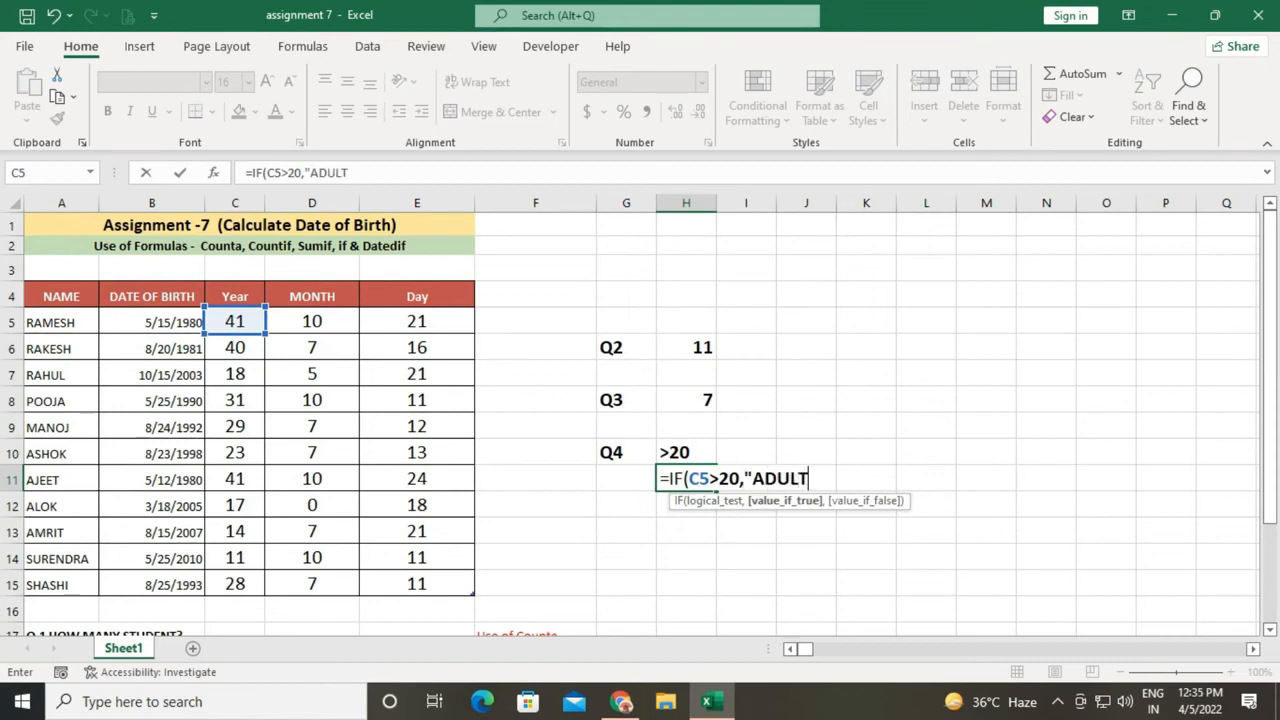
{"action": "type", "text": "\",\""}
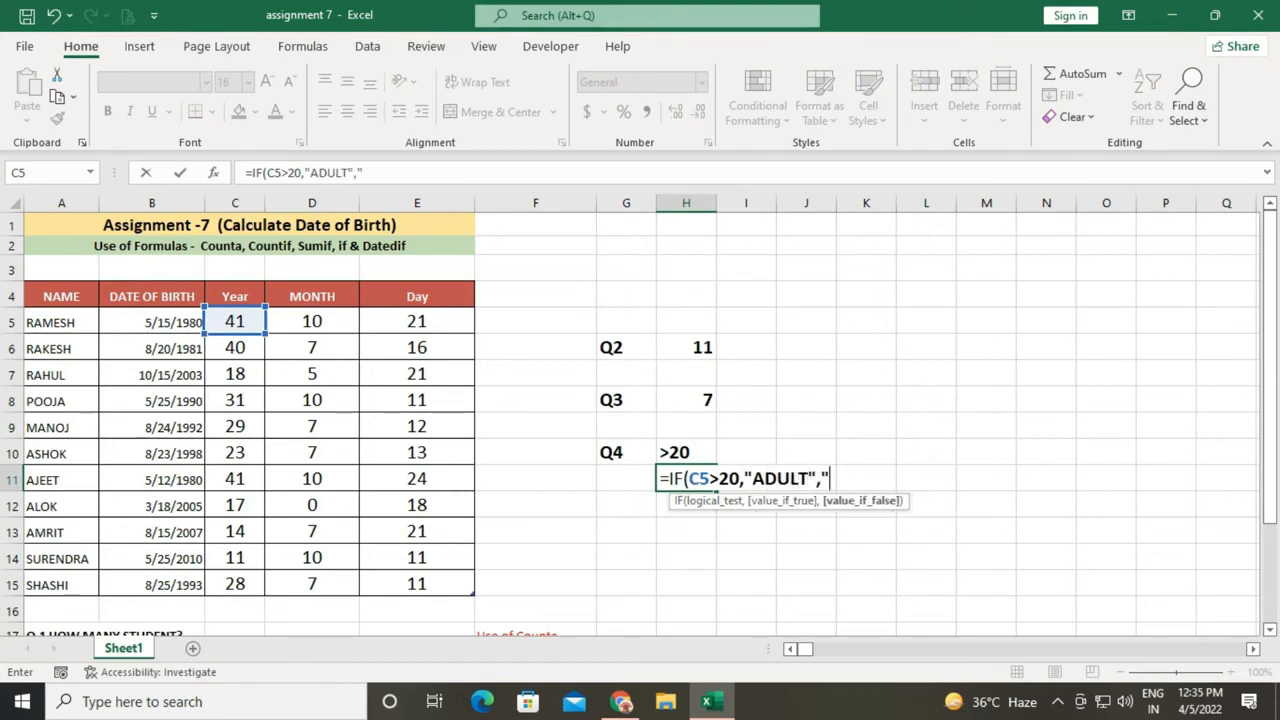
{"action": "type", "text": "CHILD\""}
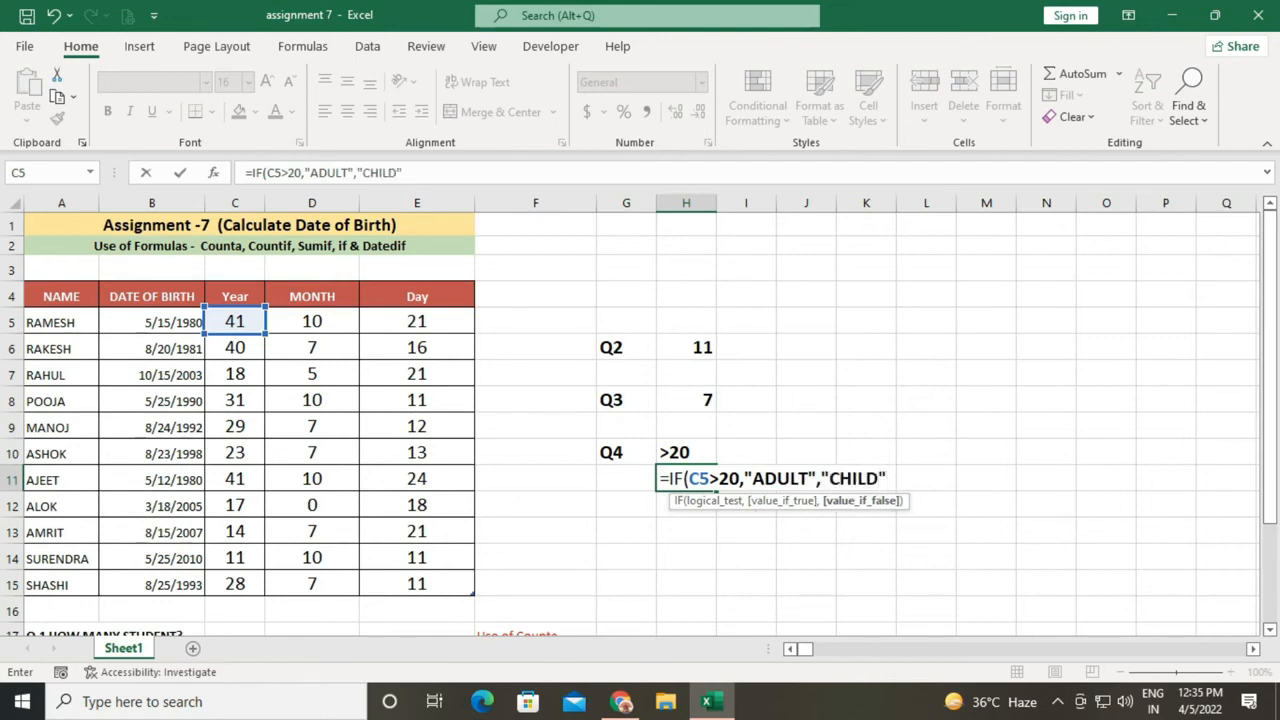
{"action": "type", "text": ")"}
{"action": "key", "text": "Return"}
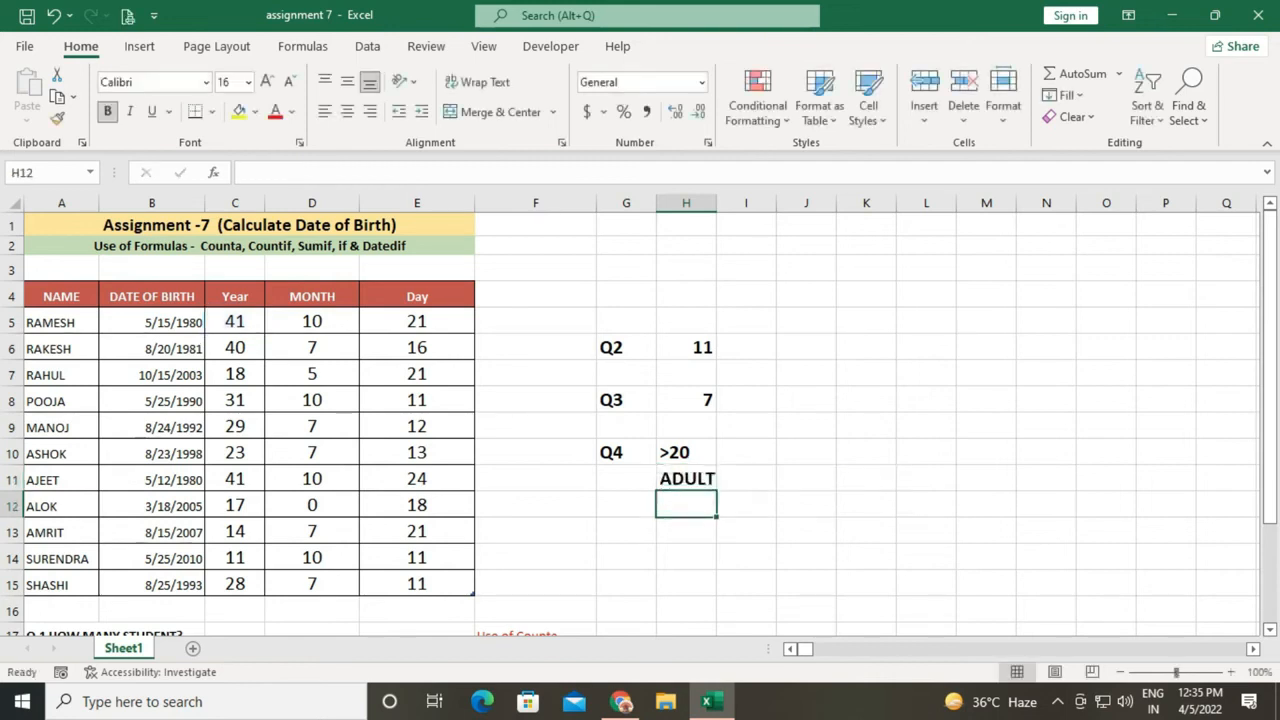
{"action": "left_click", "coordinate": [235, 321]}
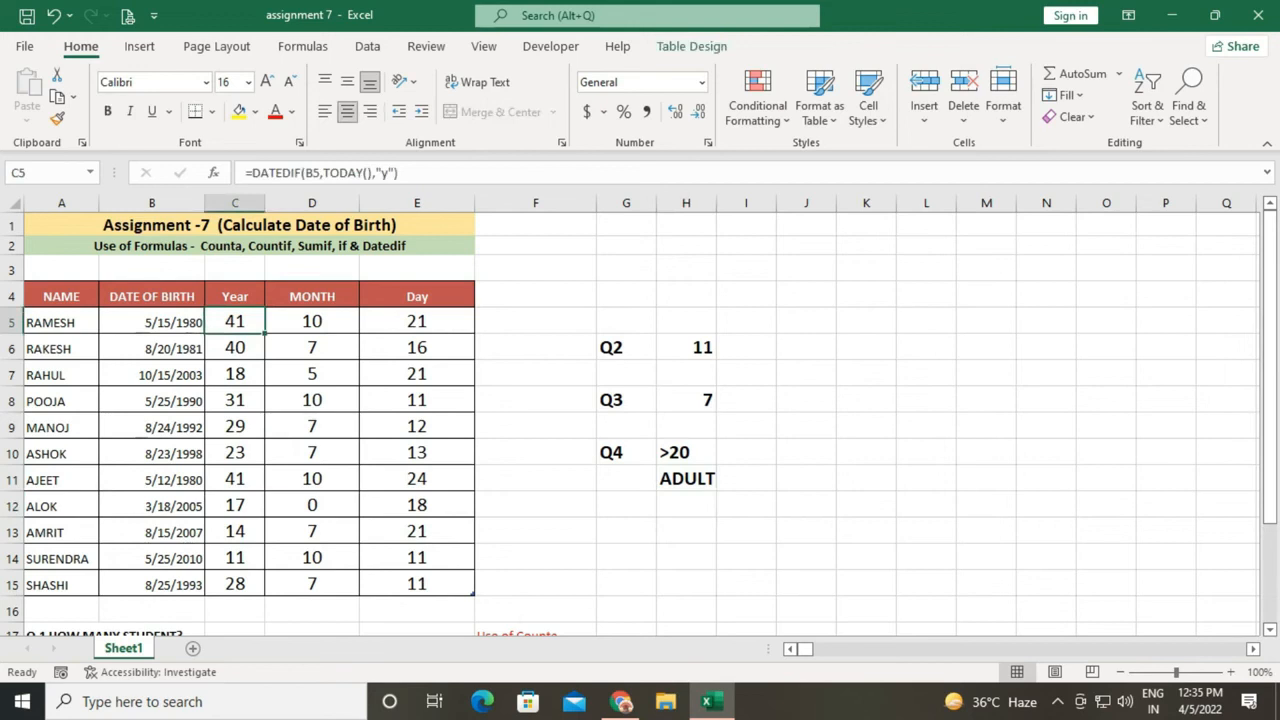
Step: Add an ADULT/CHILD column to the table by entering that header in F4, beside the Day column
{"action": "left_click", "coordinate": [535, 295]}
{"action": "type", "text": "A"}
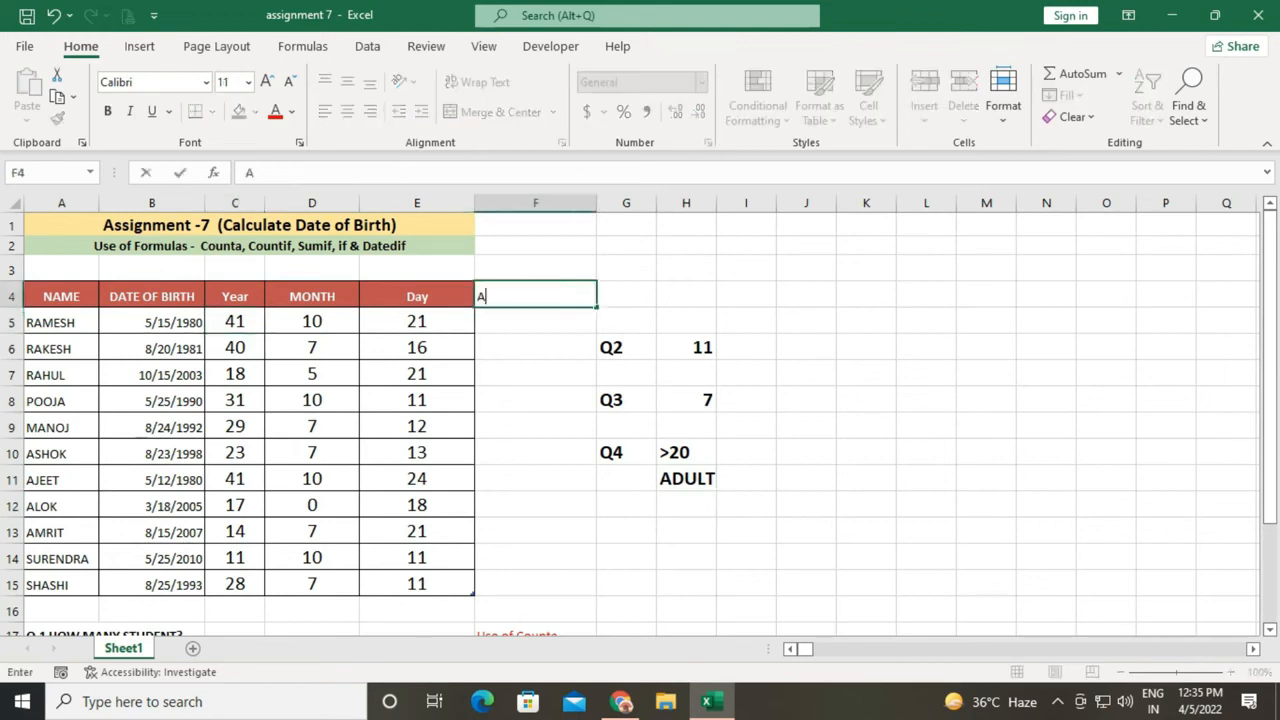
{"action": "type", "text": "DULT/CHILD"}
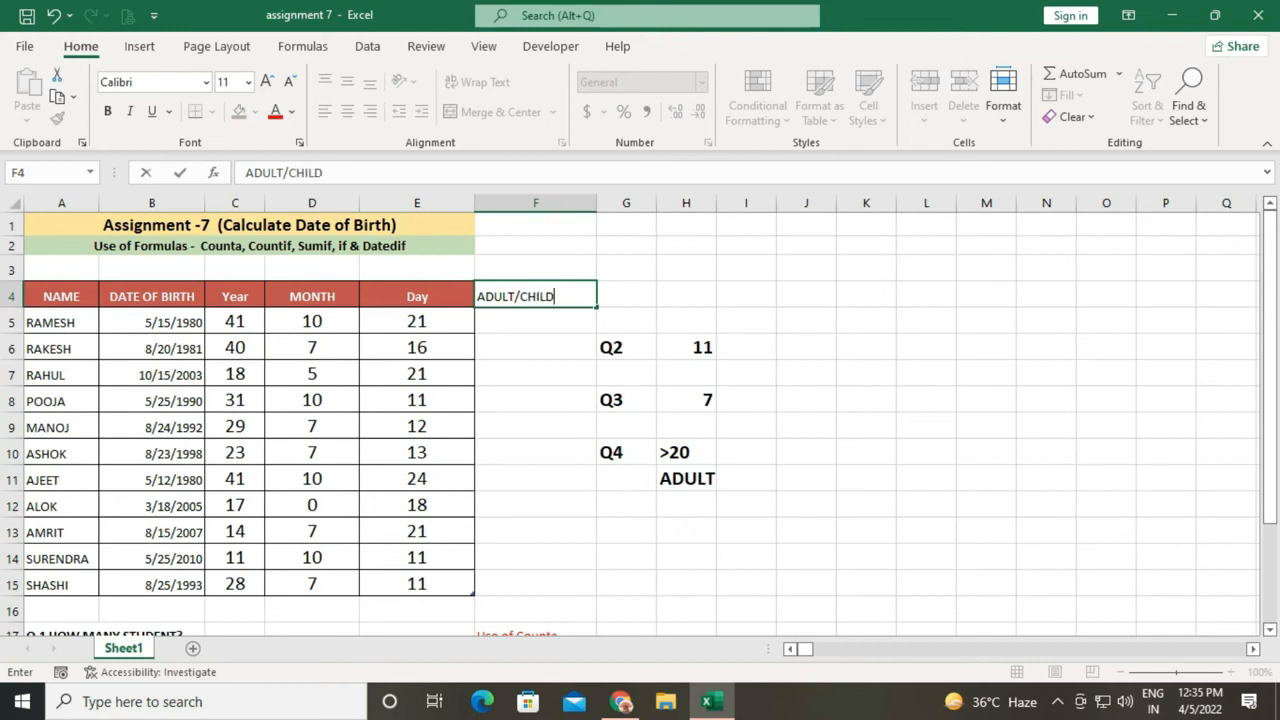
{"action": "key", "text": "Return"}
{"action": "key", "text": "Return"}
{"action": "key", "text": "Up"}
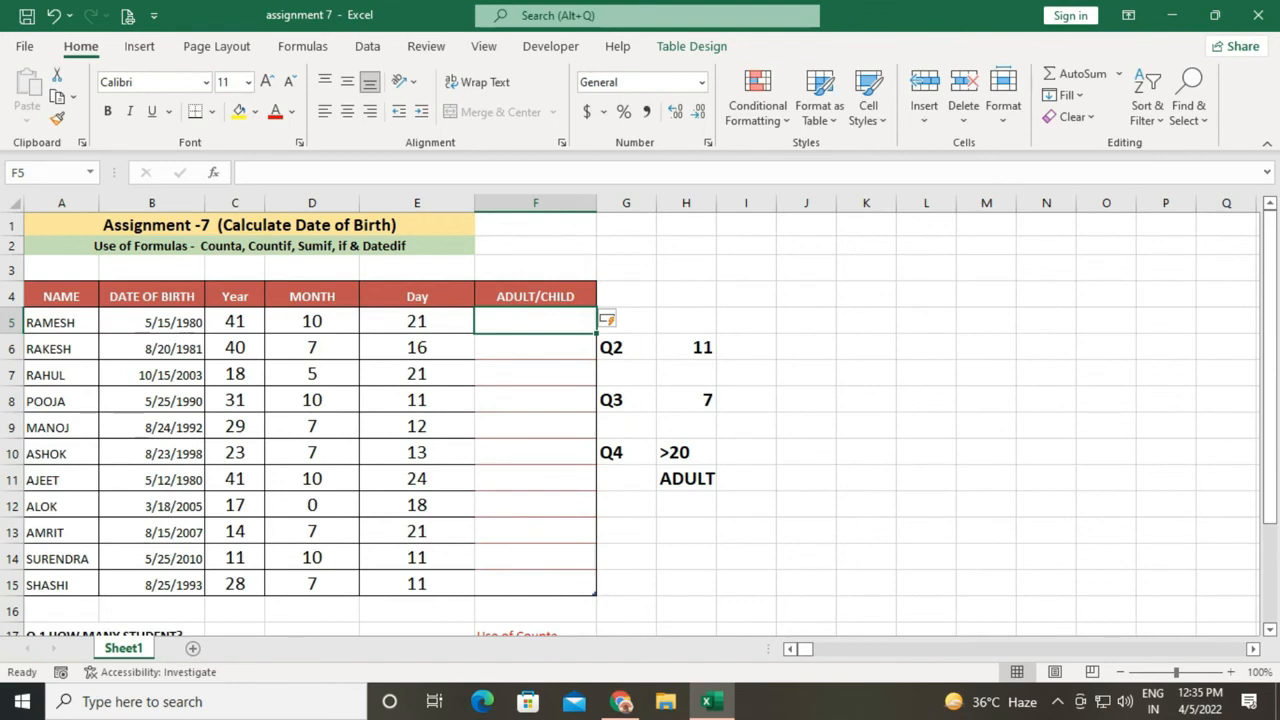
Step: Fill the ADULT/CHILD column with an IF formula from F5 that returns "ADULT" when the row's Year exceeds 20 and "CHILD" otherwise
{"action": "type", "text": "="}
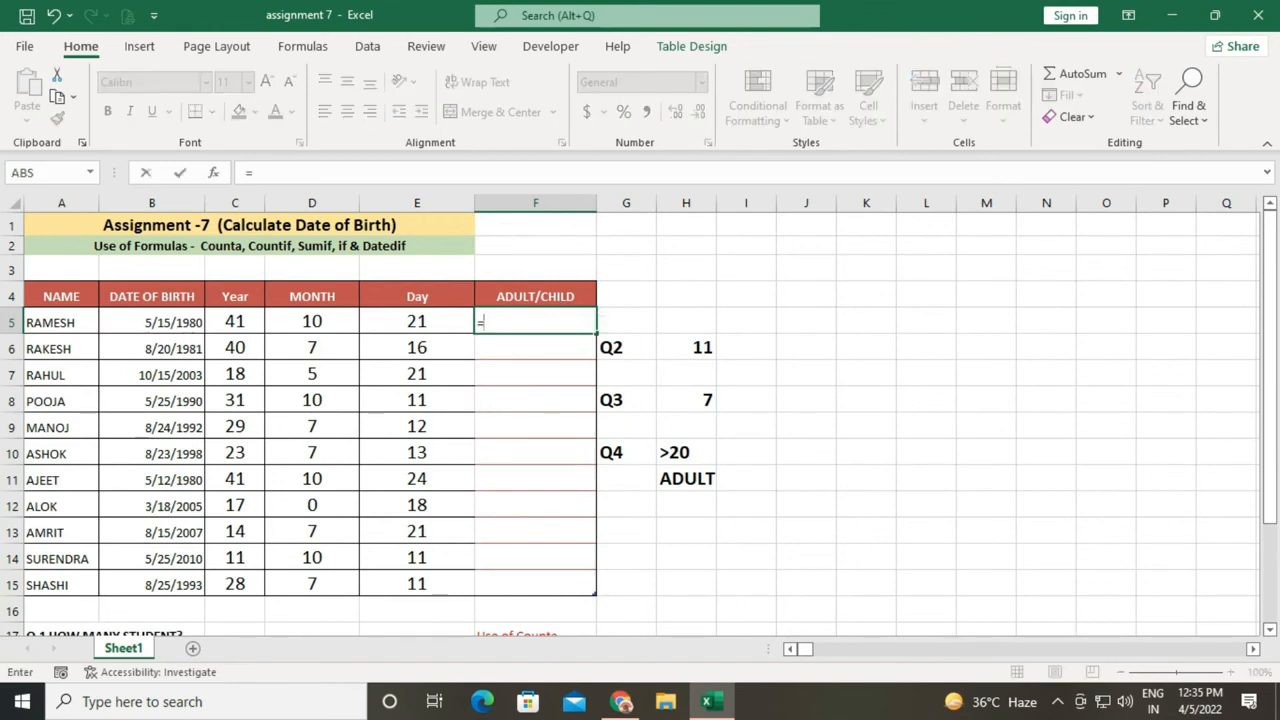
{"action": "type", "text": "IF("}
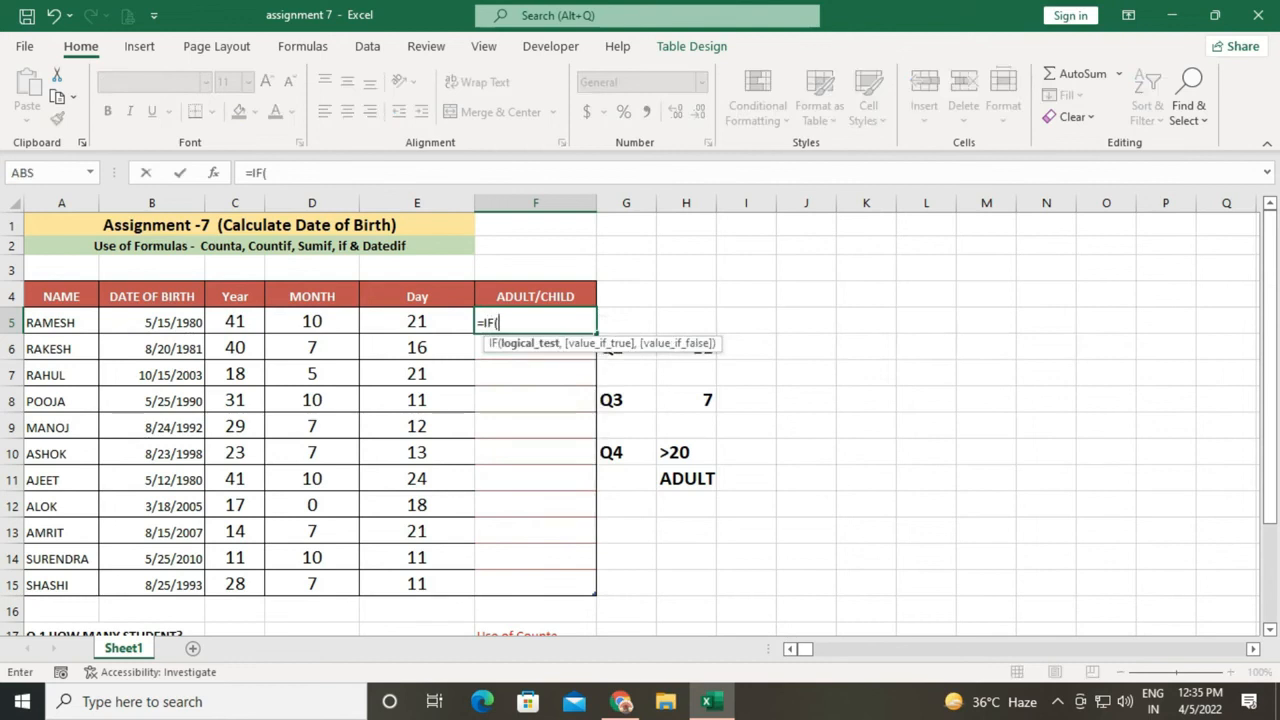
{"action": "left_click", "coordinate": [235, 322]}
{"action": "type", "text": ">"}
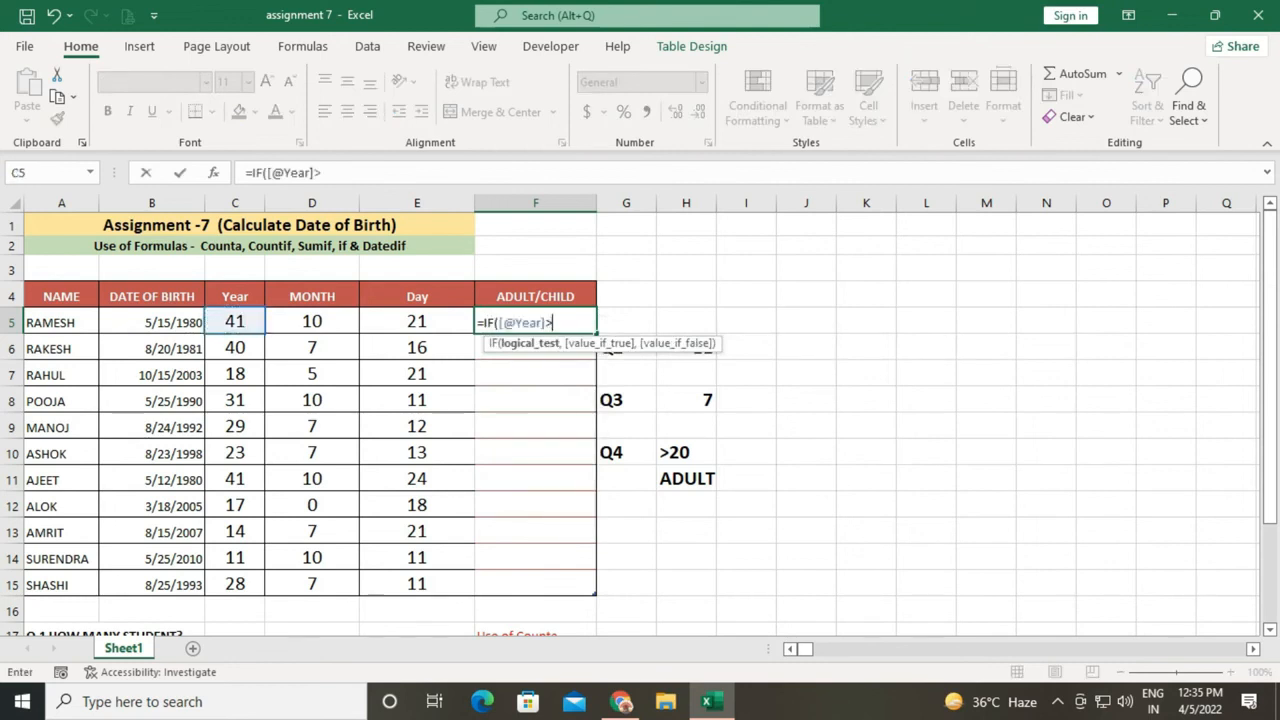
{"action": "type", "text": "20,\""}
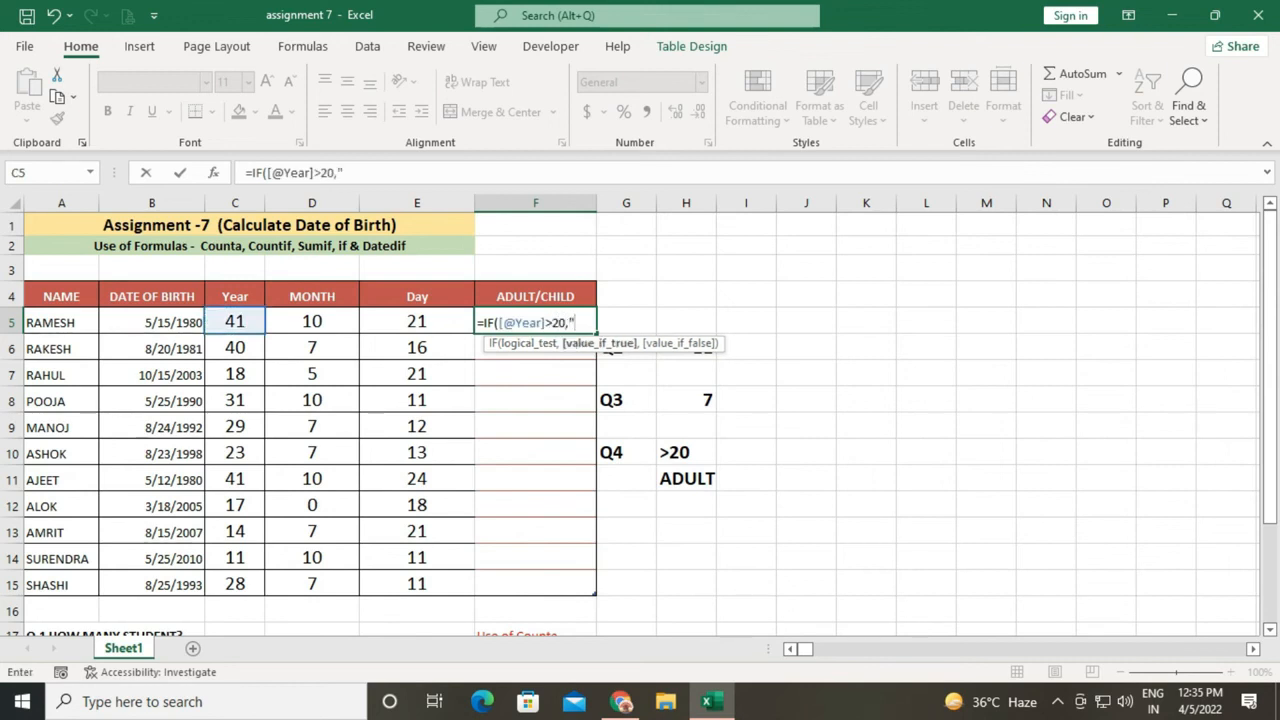
{"action": "type", "text": "ADULT\","}
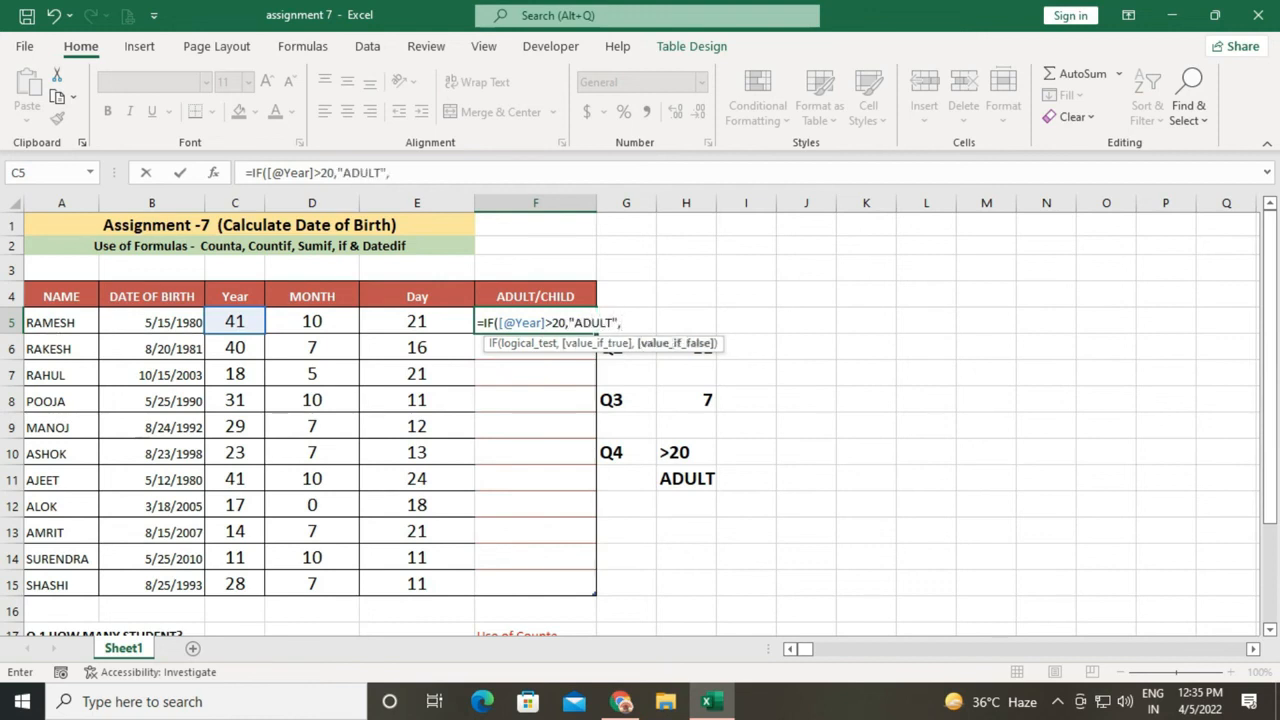
{"action": "type", "text": "\"CHILD\")"}
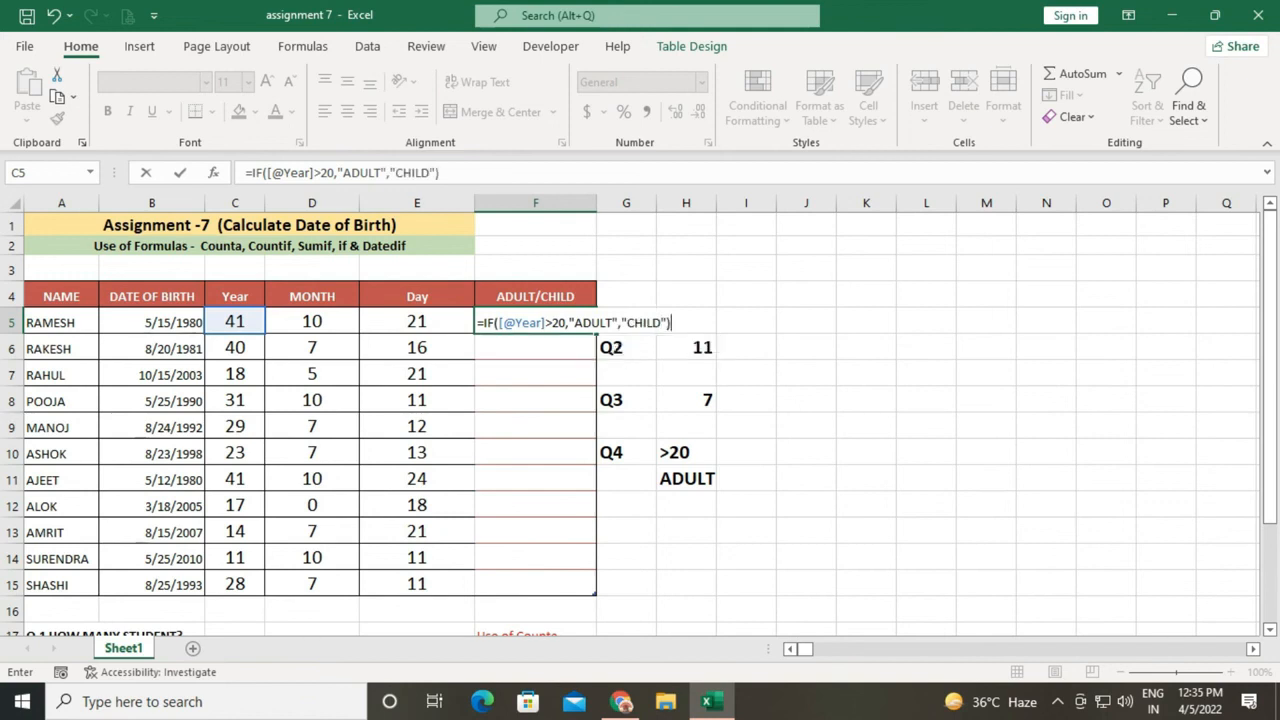
{"action": "key", "text": "Return"}
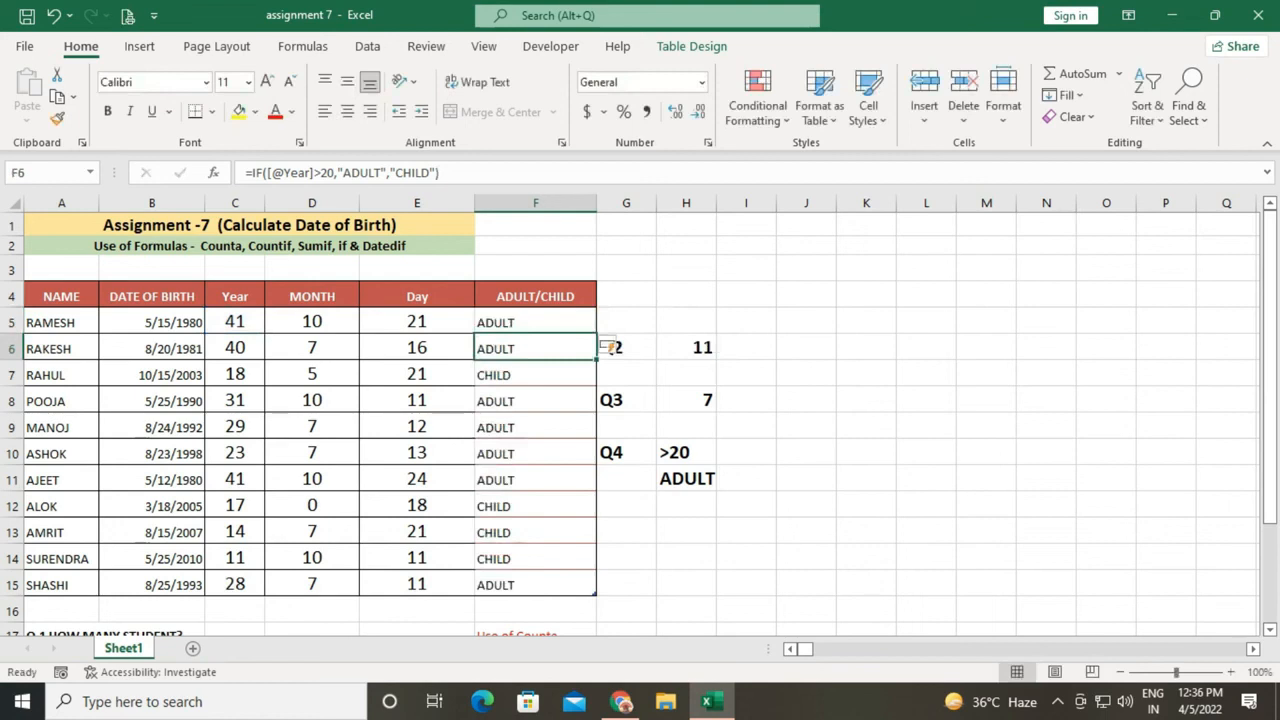
{"action": "left_click", "coordinate": [626, 558]}
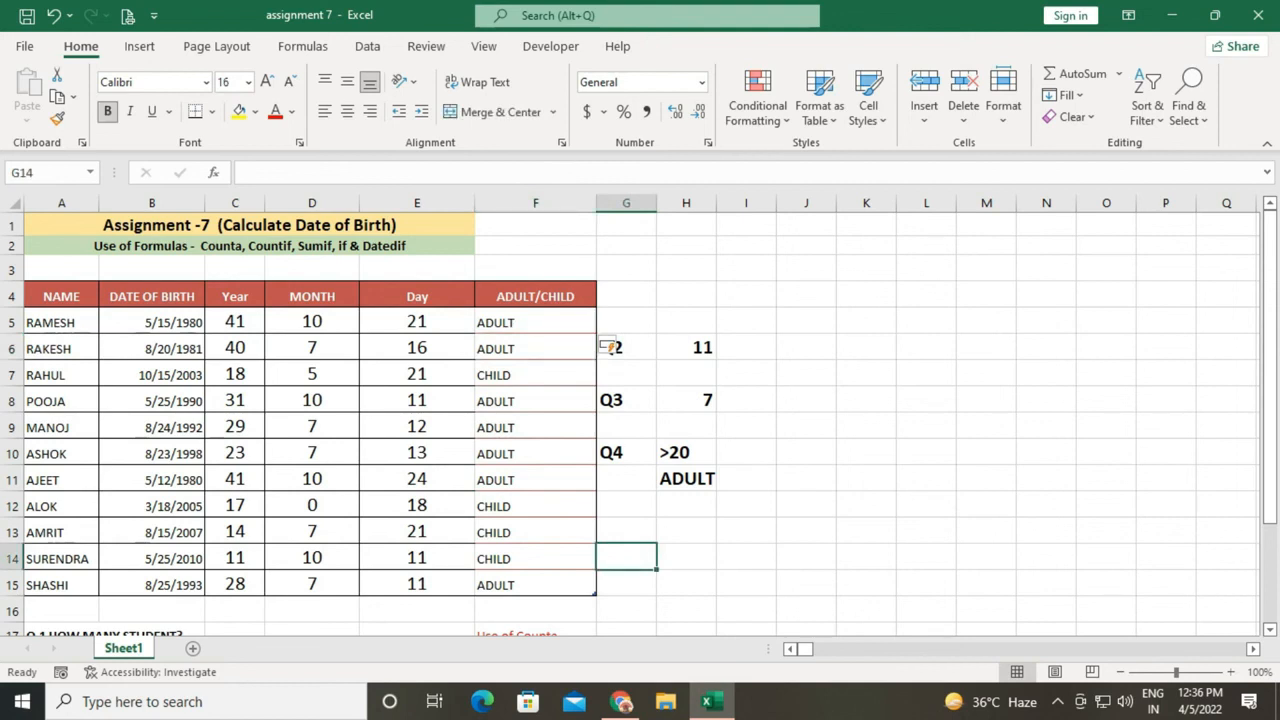
{"action": "scroll", "coordinate": [609, 346], "scroll_direction": "down", "scroll_amount": 4}
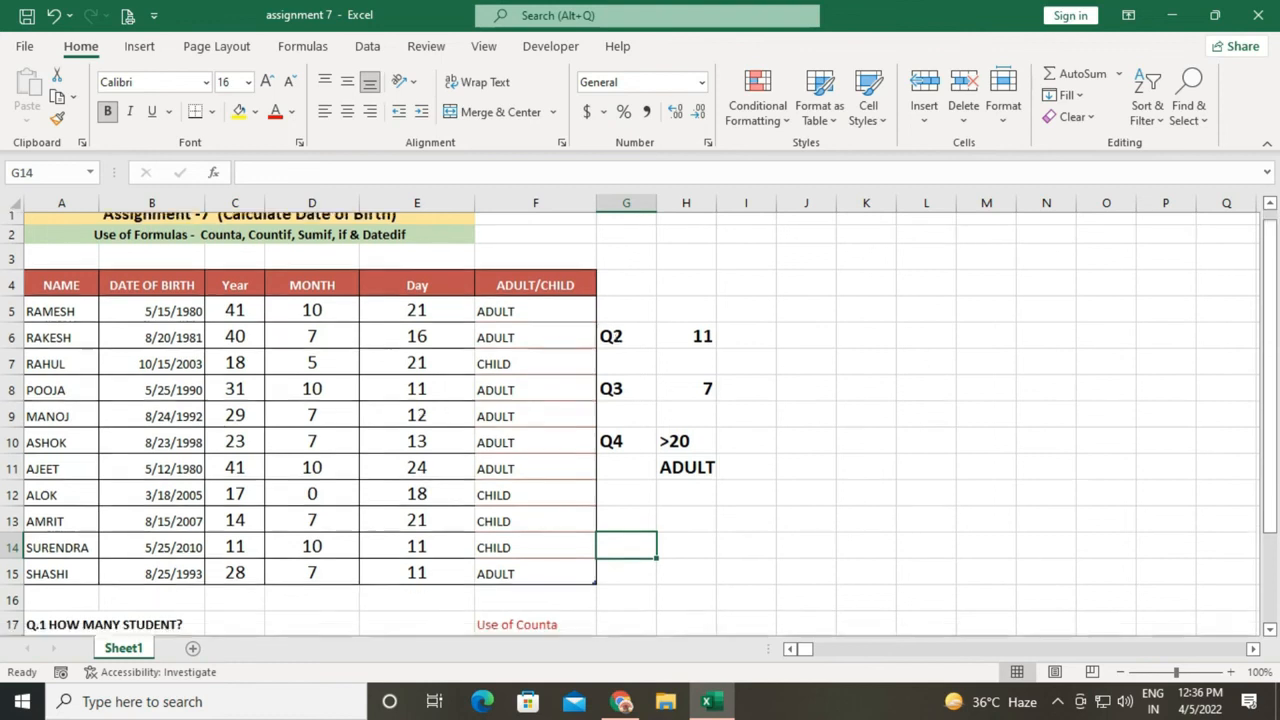